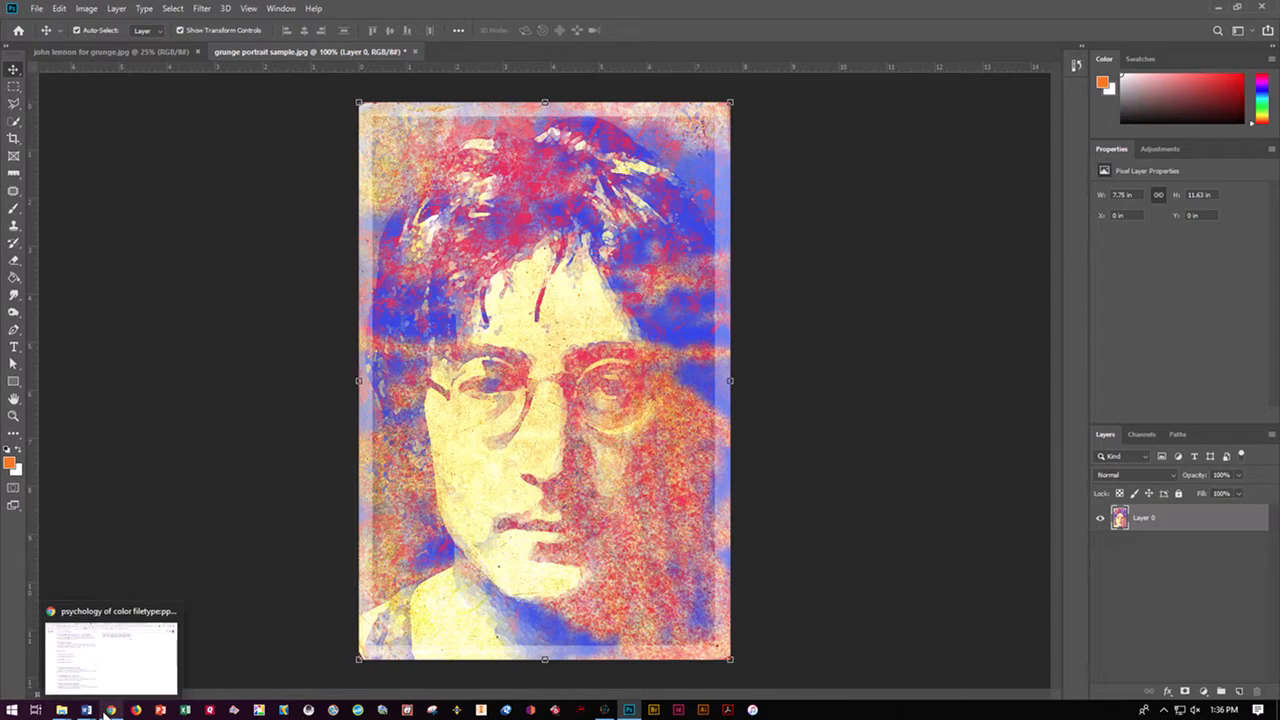
Open the Grunge Portrait folder in File Explorer and look at the source photo john lennon for grunge.jpg
left_click(66, 711)
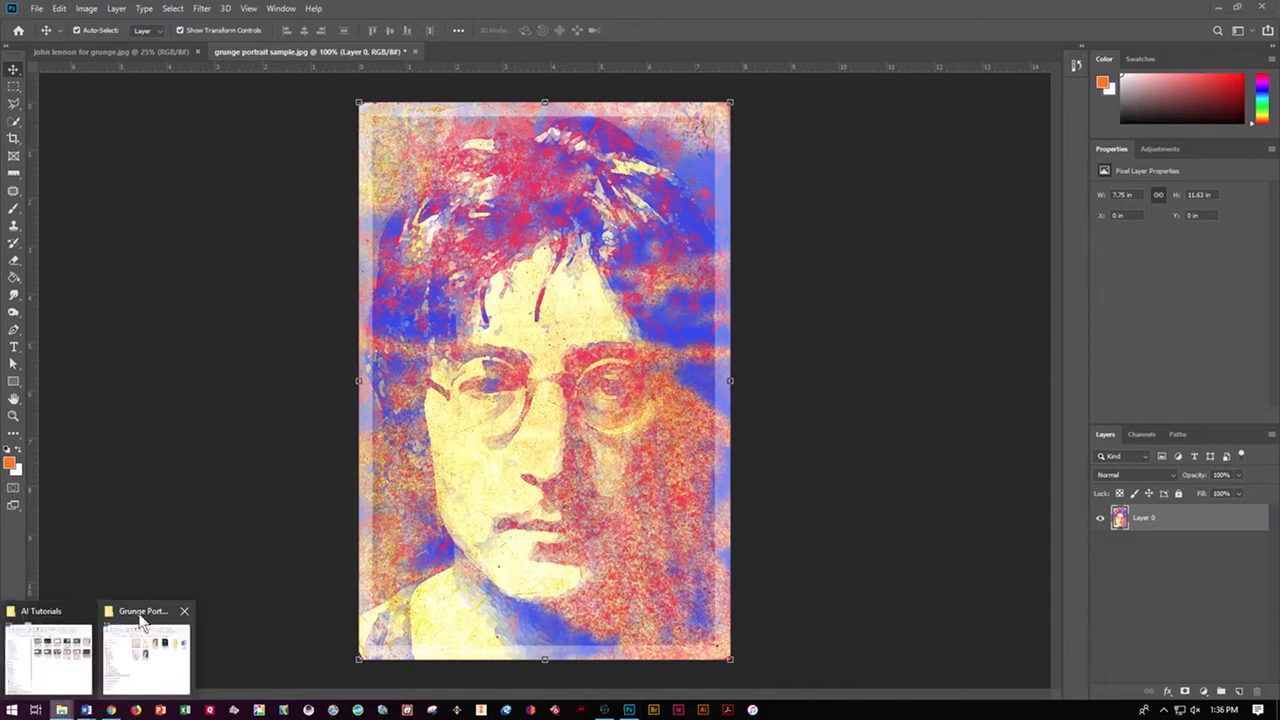
left_click(146, 658)
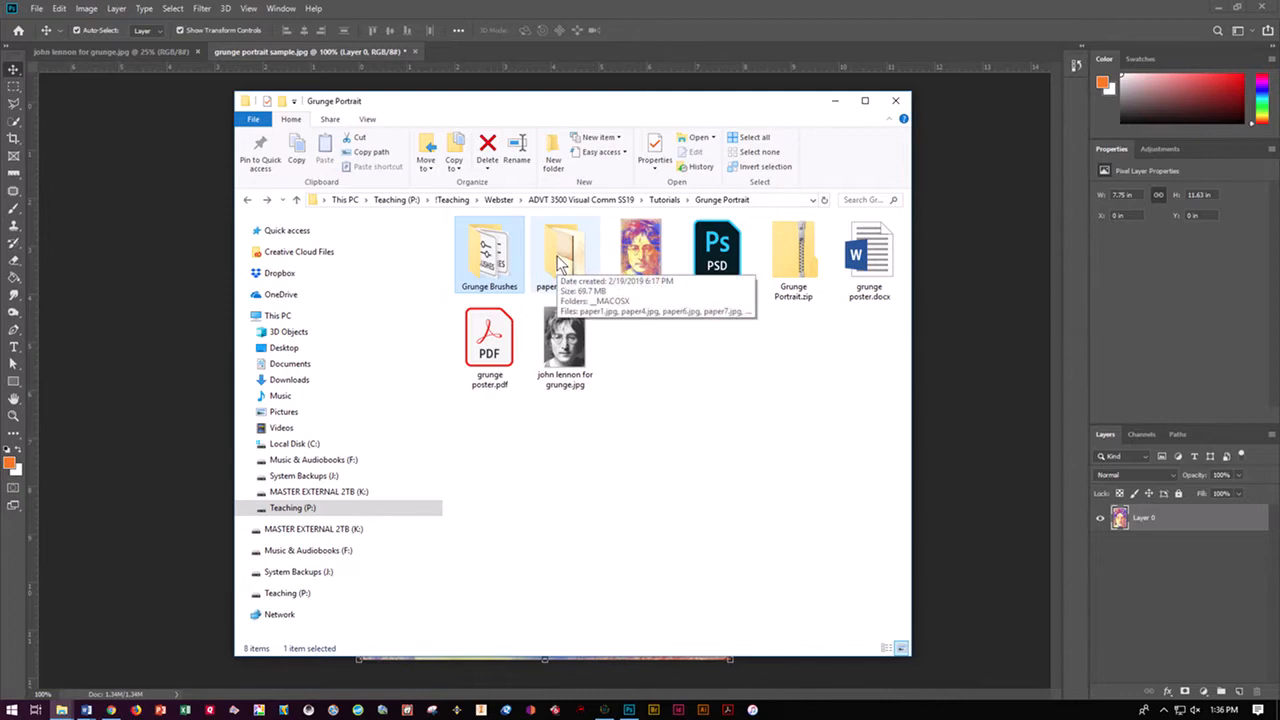
right_click(559, 341)
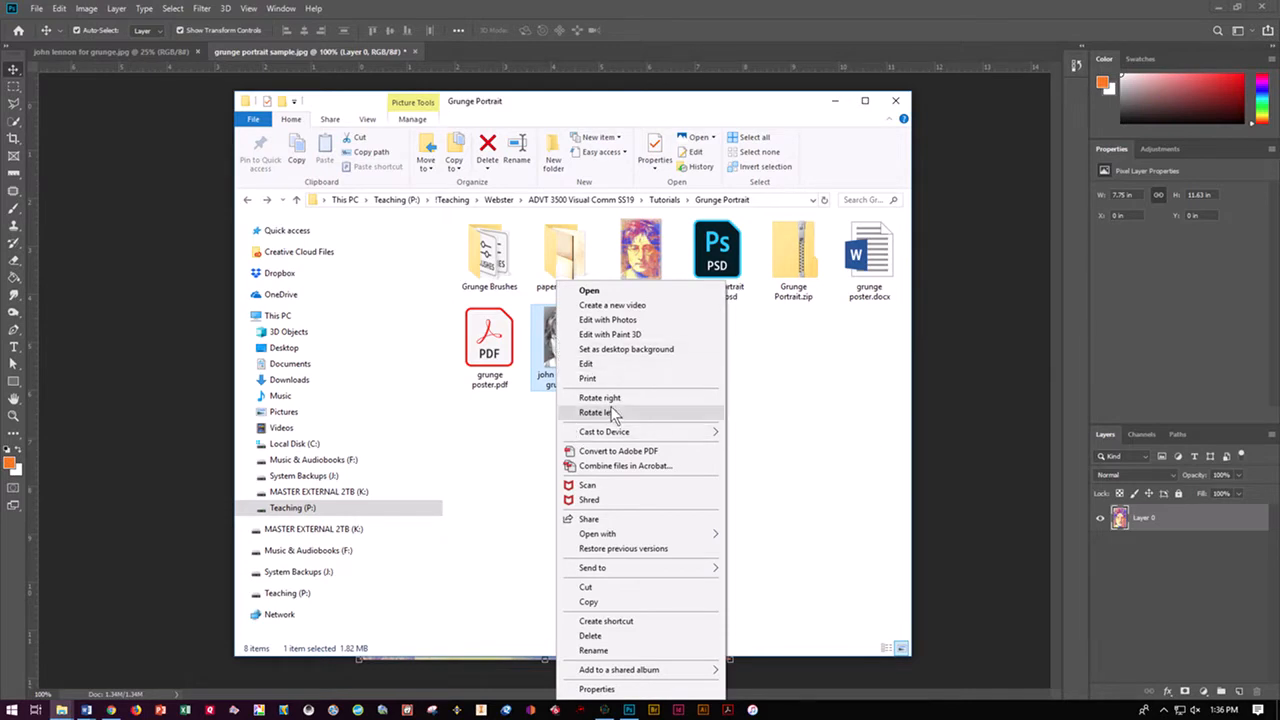
left_click(808, 414)
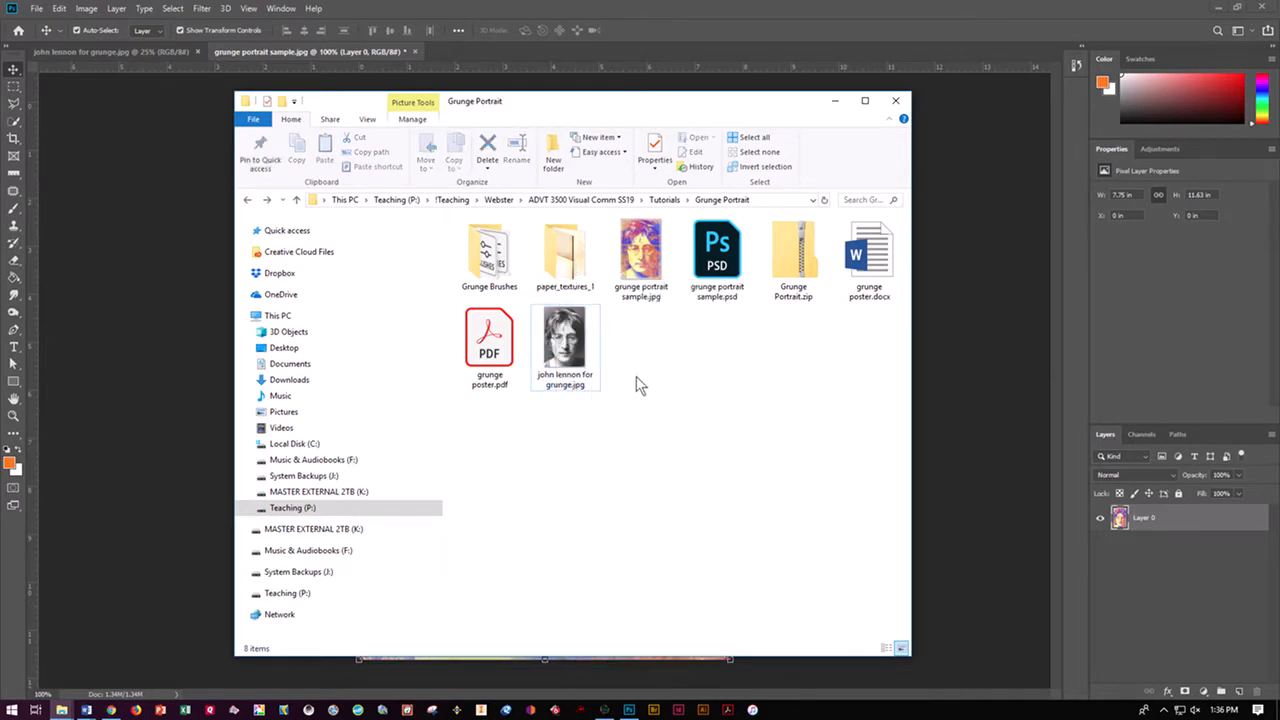
left_click(203, 380)
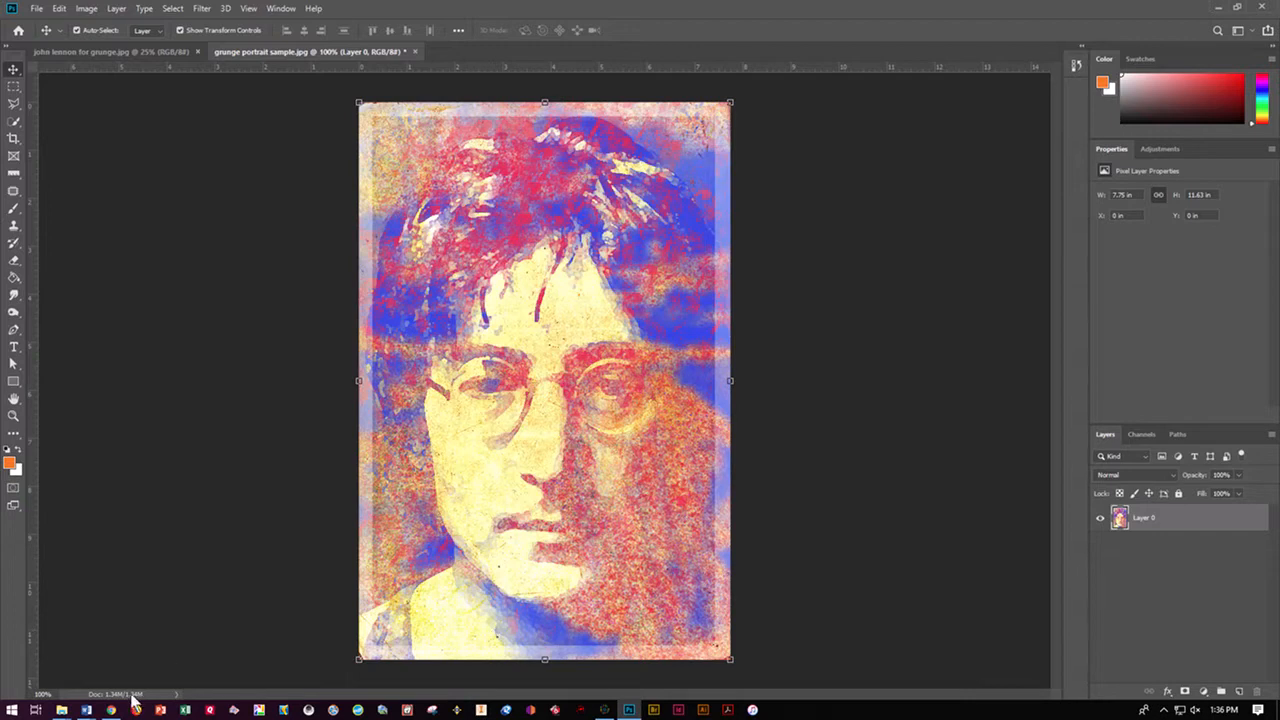
From the Grunge Portrait folder, open Grunge Brushes and load 20_grunge_noise_texture_brushes_1.abr into Photoshop
mouse_move(63, 710)
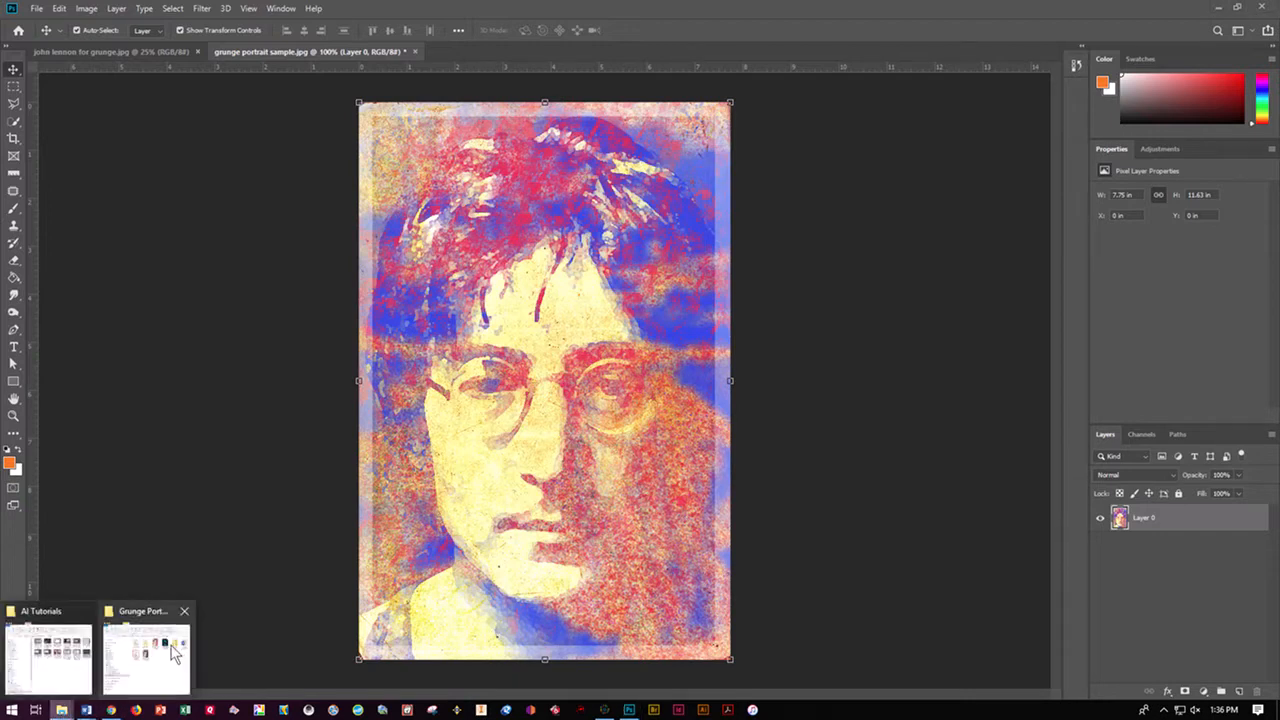
left_click(110, 630)
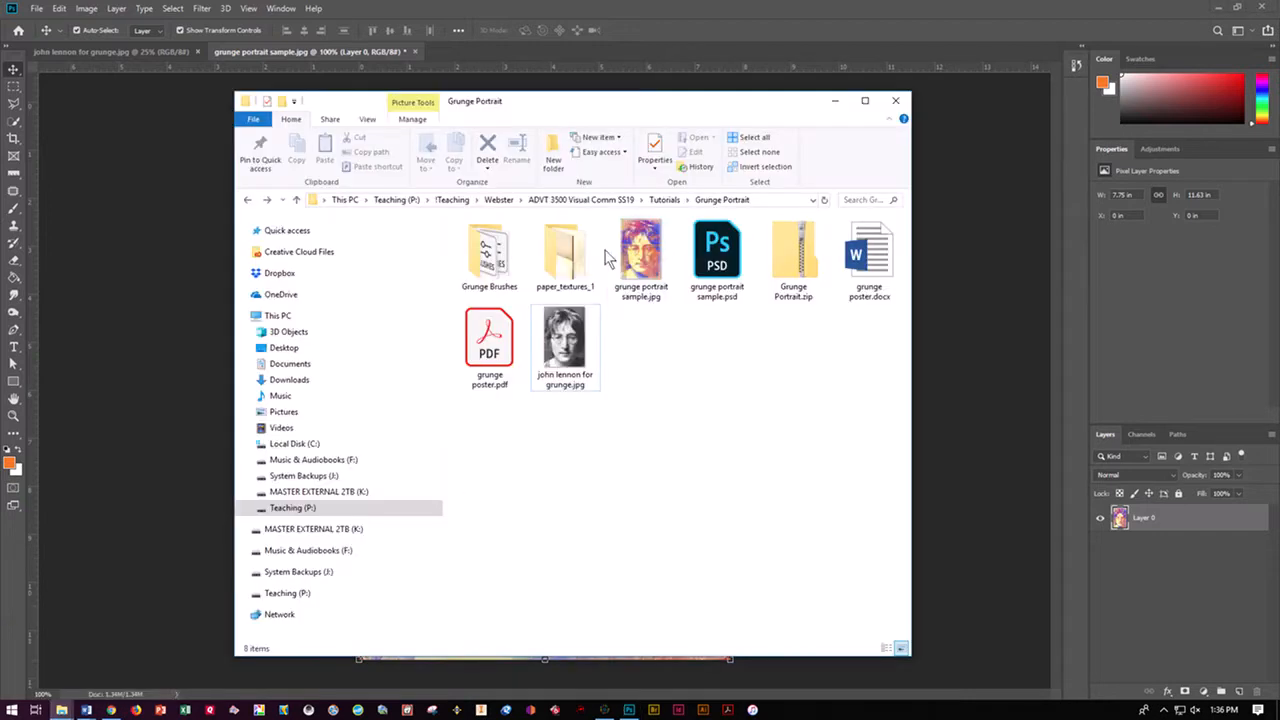
left_click(495, 265)
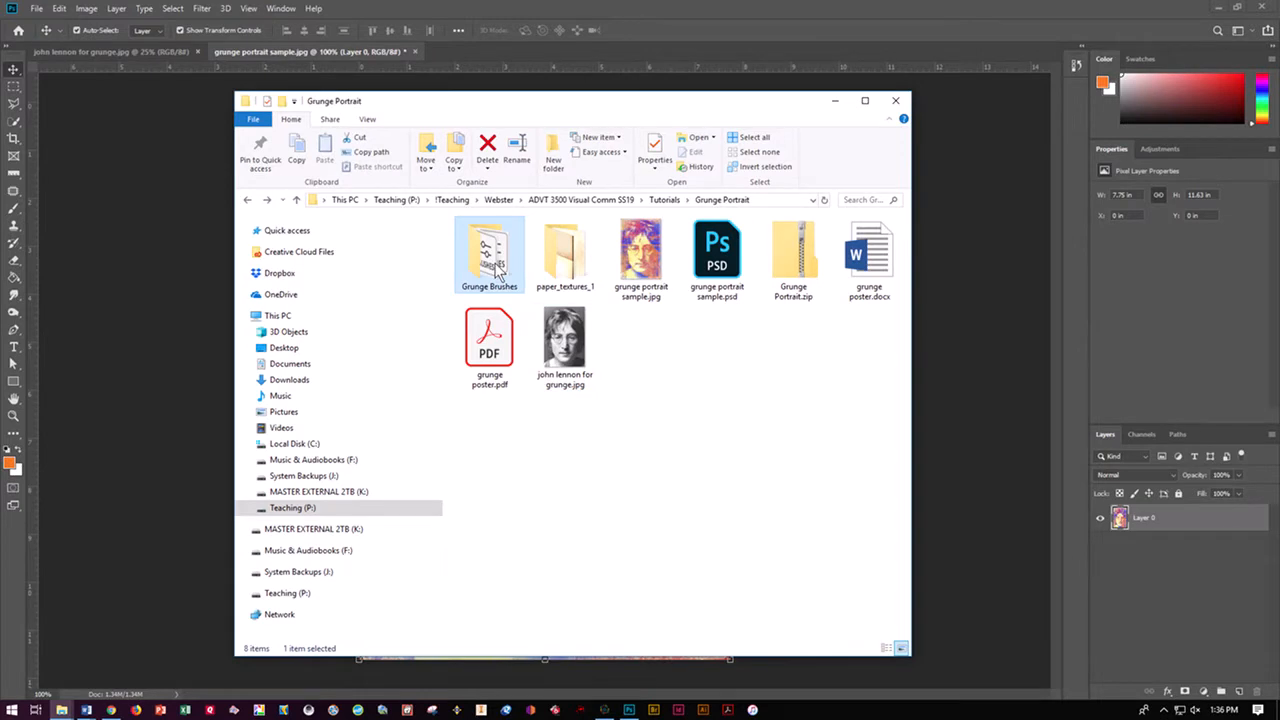
double_click(490, 258)
double_click(491, 250)
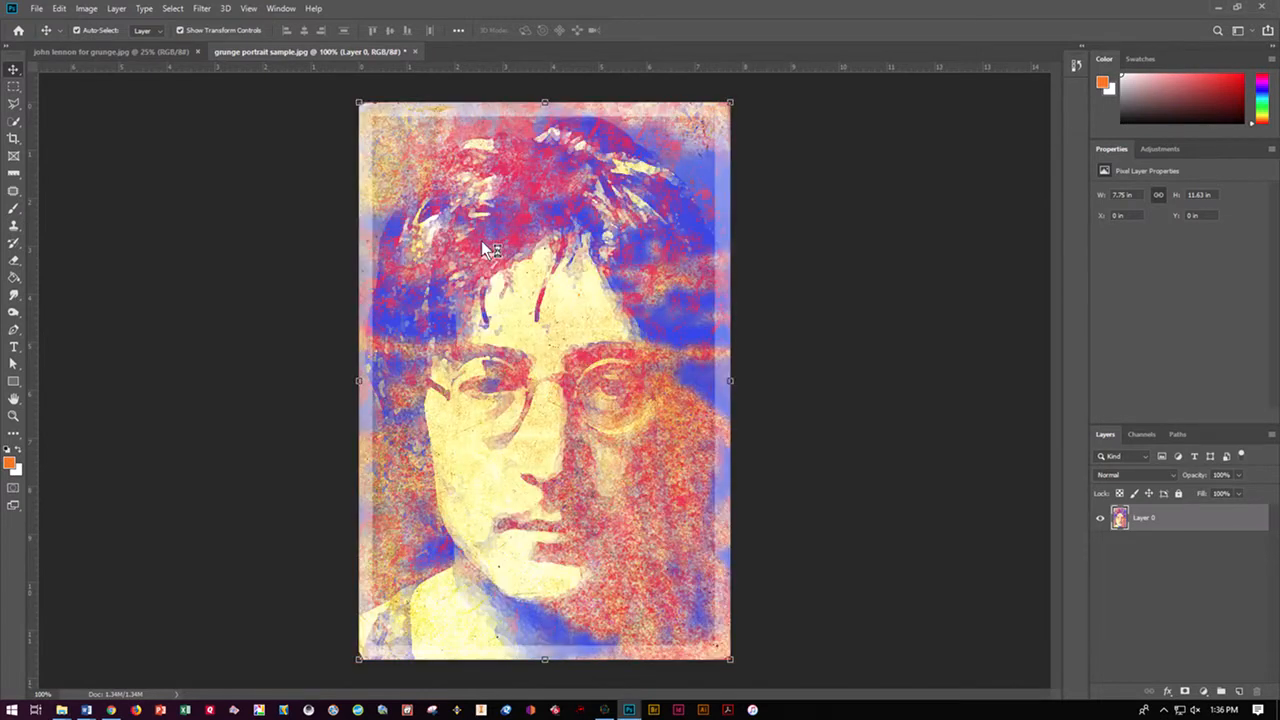
Load the three remaining brush files from the Grunge Brushes folder: Grunge_Brushes_005_by_Tackybrush_2, Spoon Graphics Subtle Grunge Brushes and Subtle Grunge Brushes by Sivioco_1
mouse_move(64, 710)
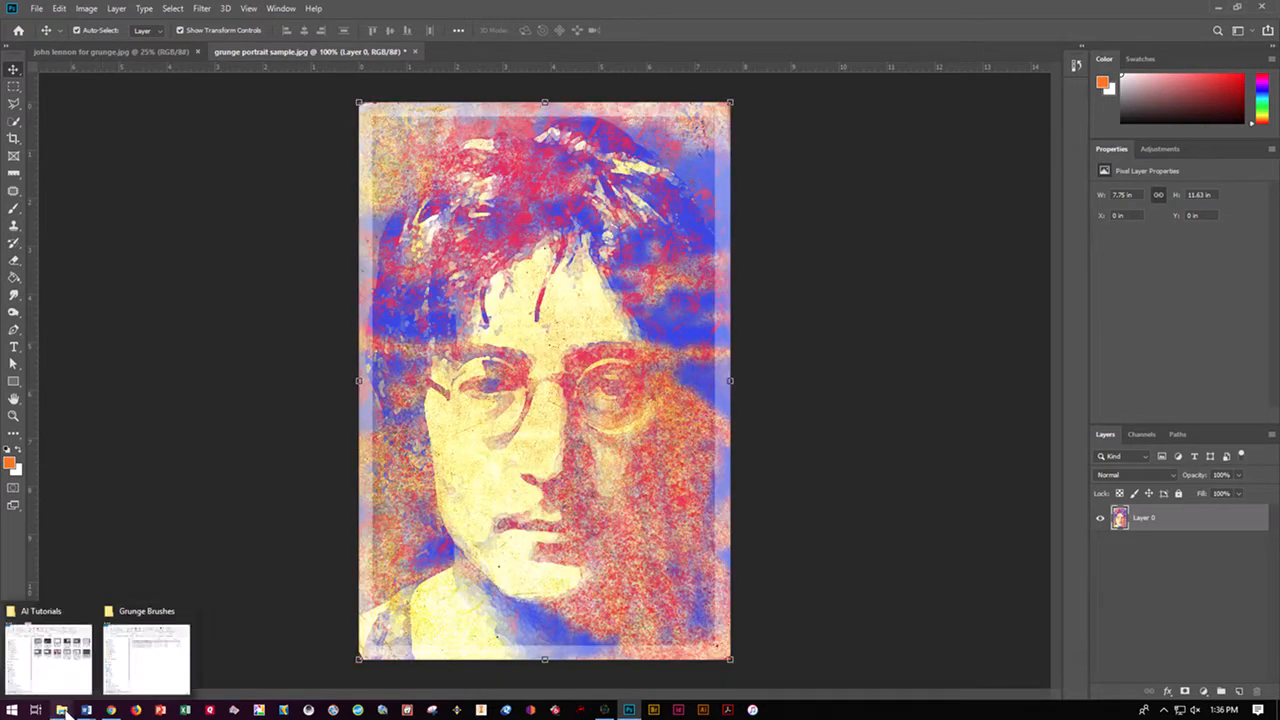
left_click(155, 672)
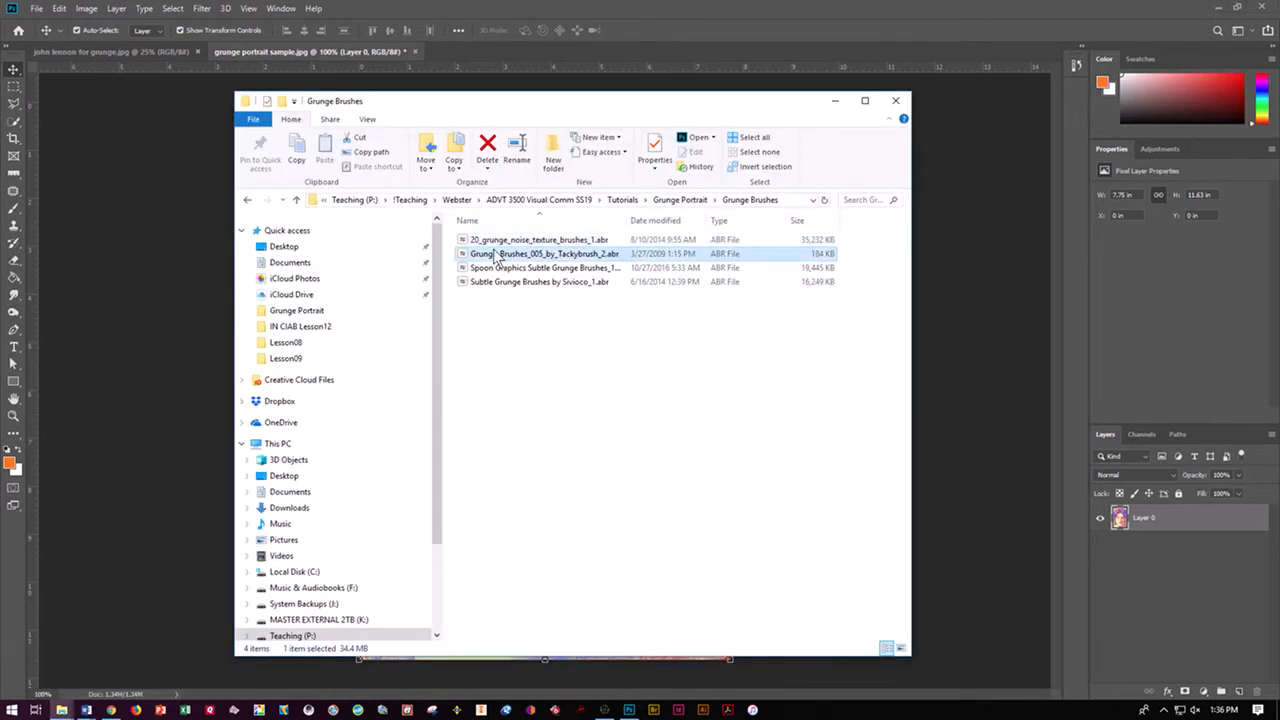
double_click(495, 255)
mouse_move(86, 711)
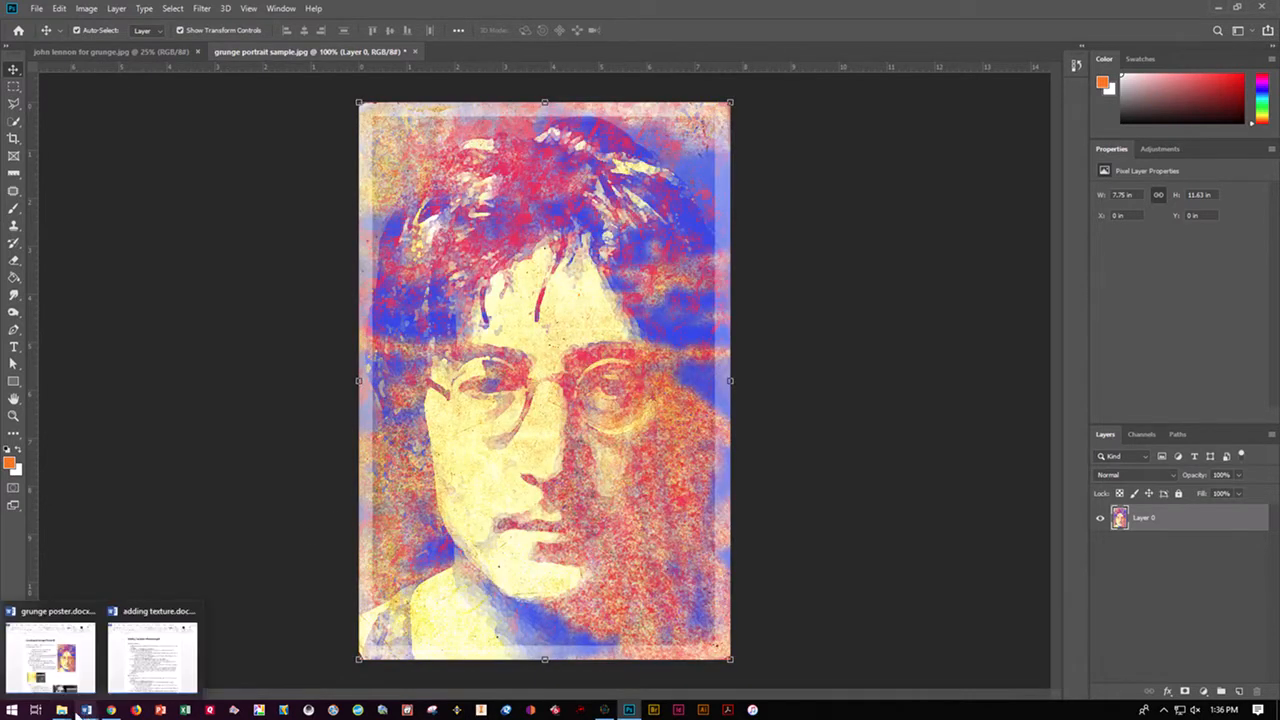
left_click(177, 640)
double_click(480, 268)
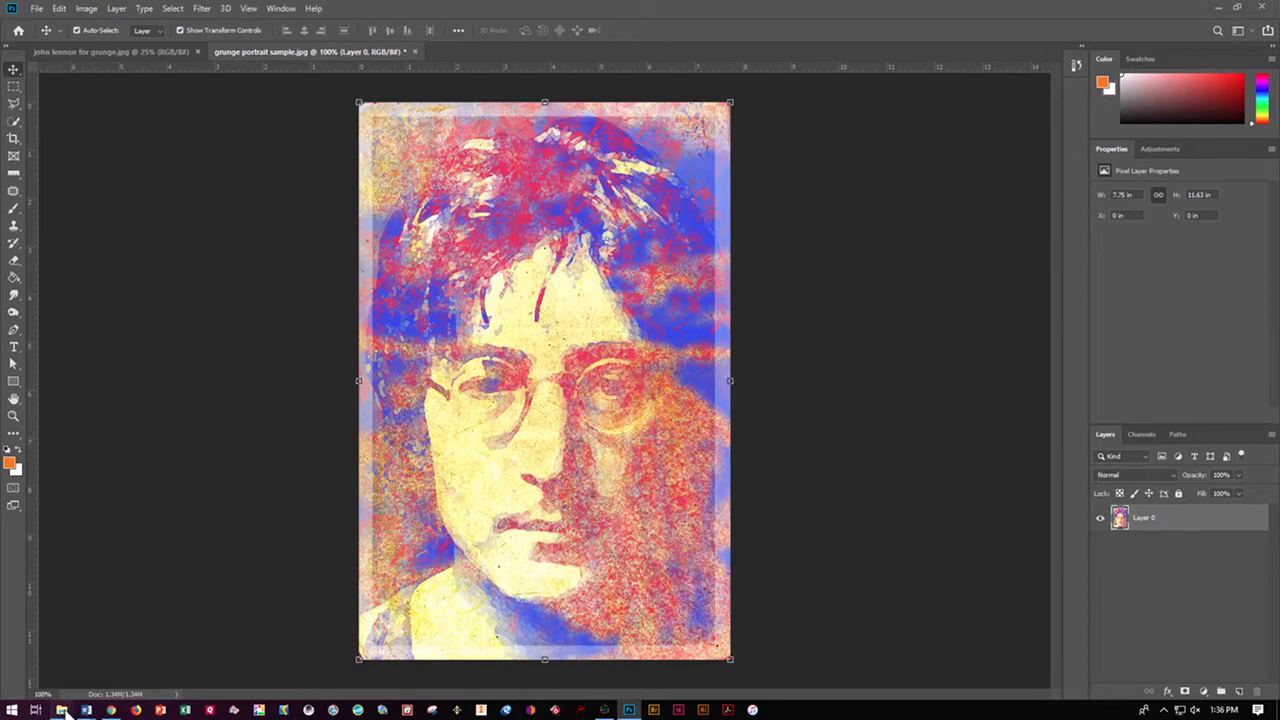
mouse_move(61, 710)
left_click(163, 655)
double_click(486, 283)
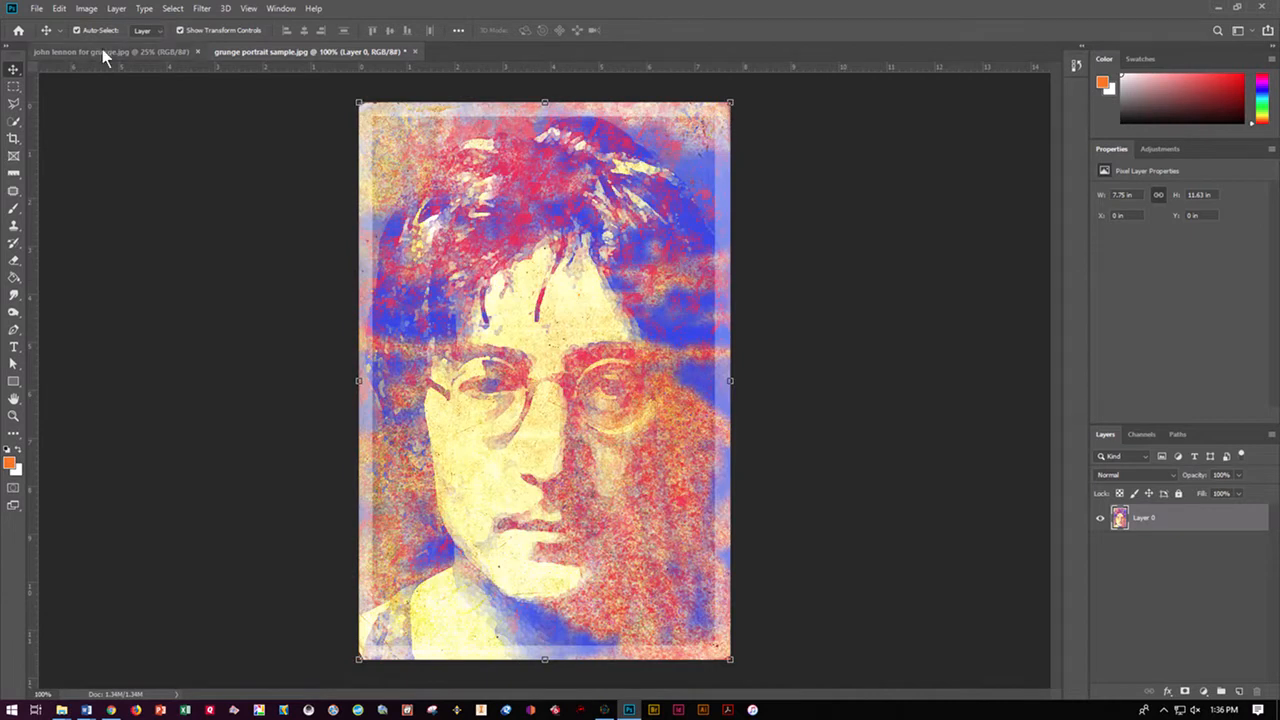
With the Brush tool, collapse the General Brushes group and check the preset list for the loaded grunge brush sets
left_click(14, 210)
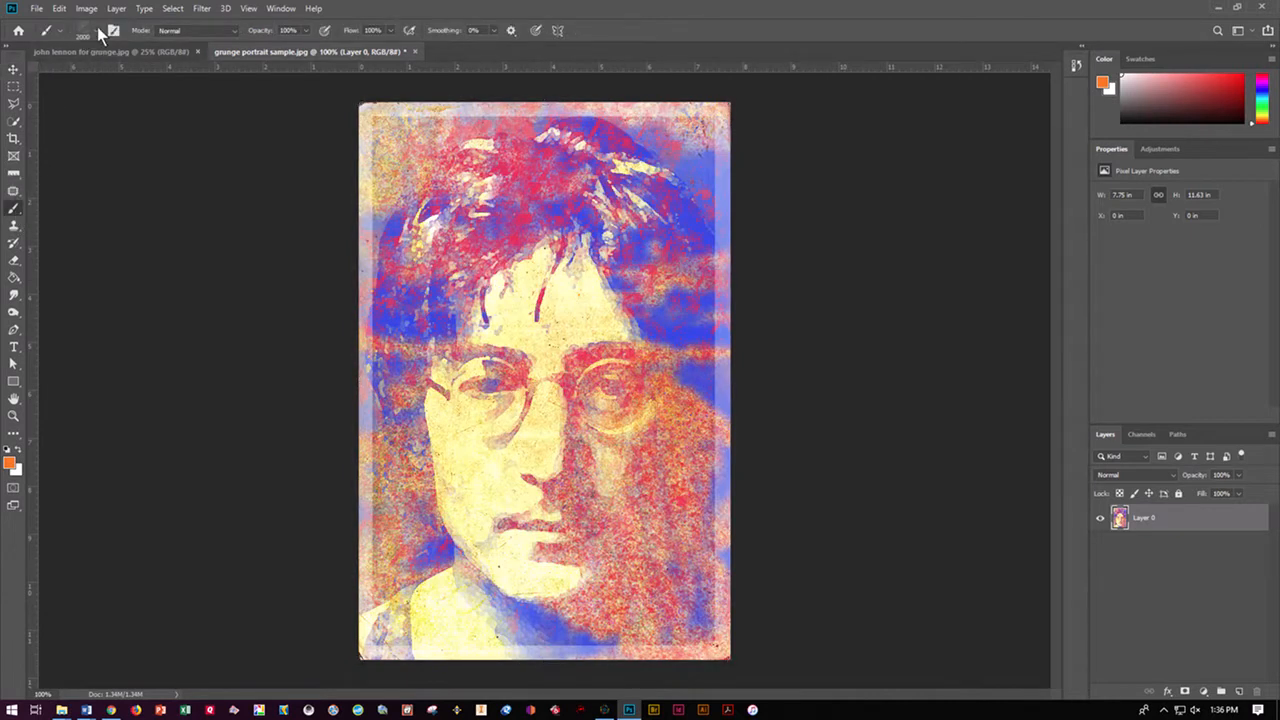
left_click(97, 30)
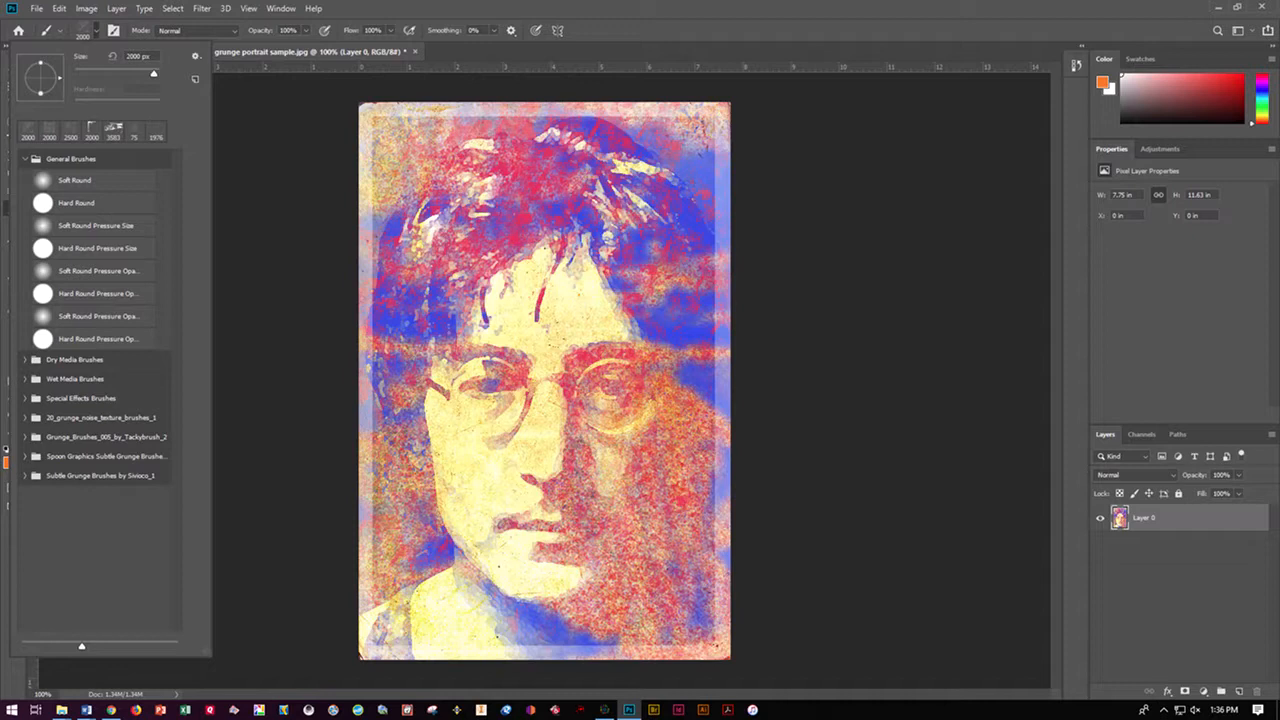
left_click(24, 159)
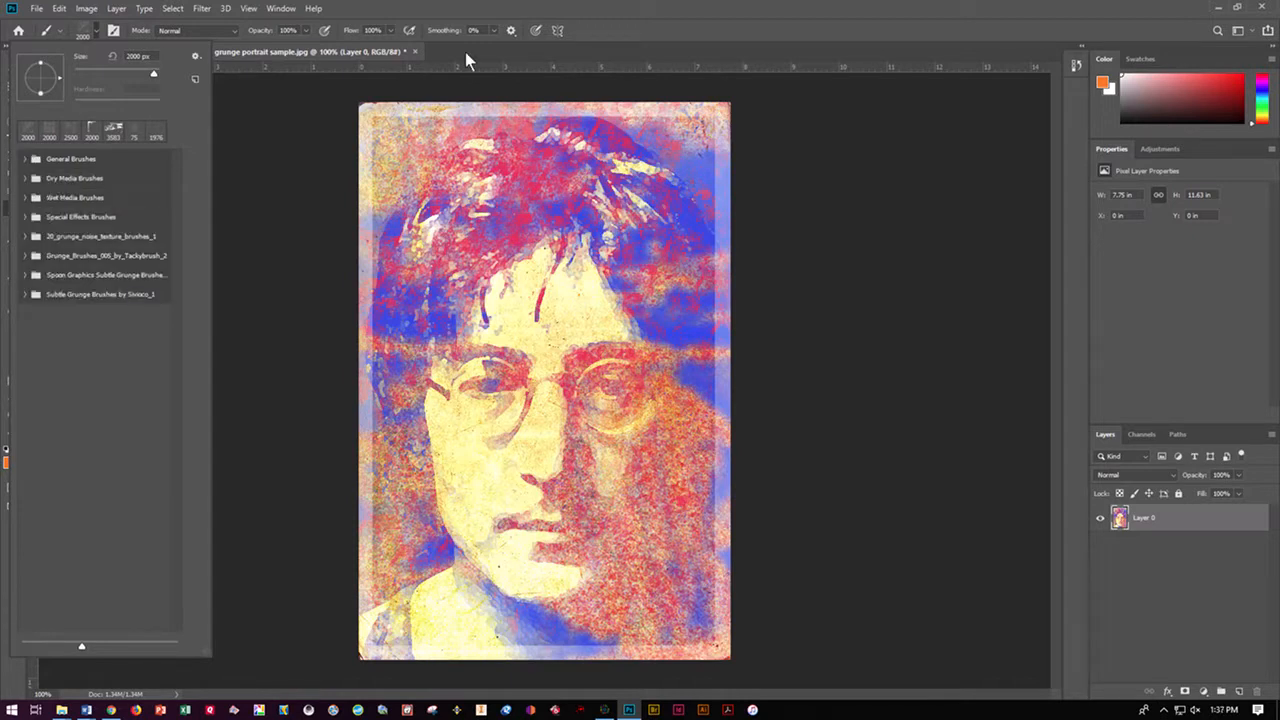
left_click(579, 46)
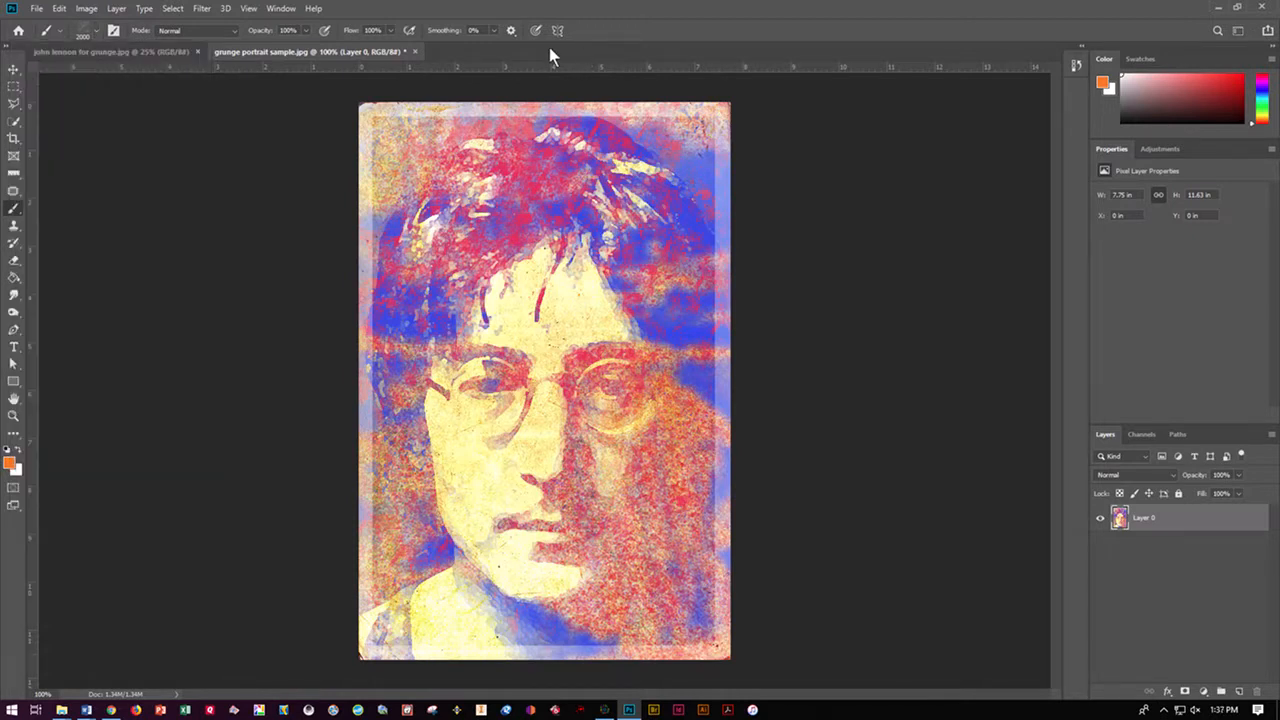
Switch to the john lennon for grunge.jpg document and unlock its Background layer
left_click(109, 49)
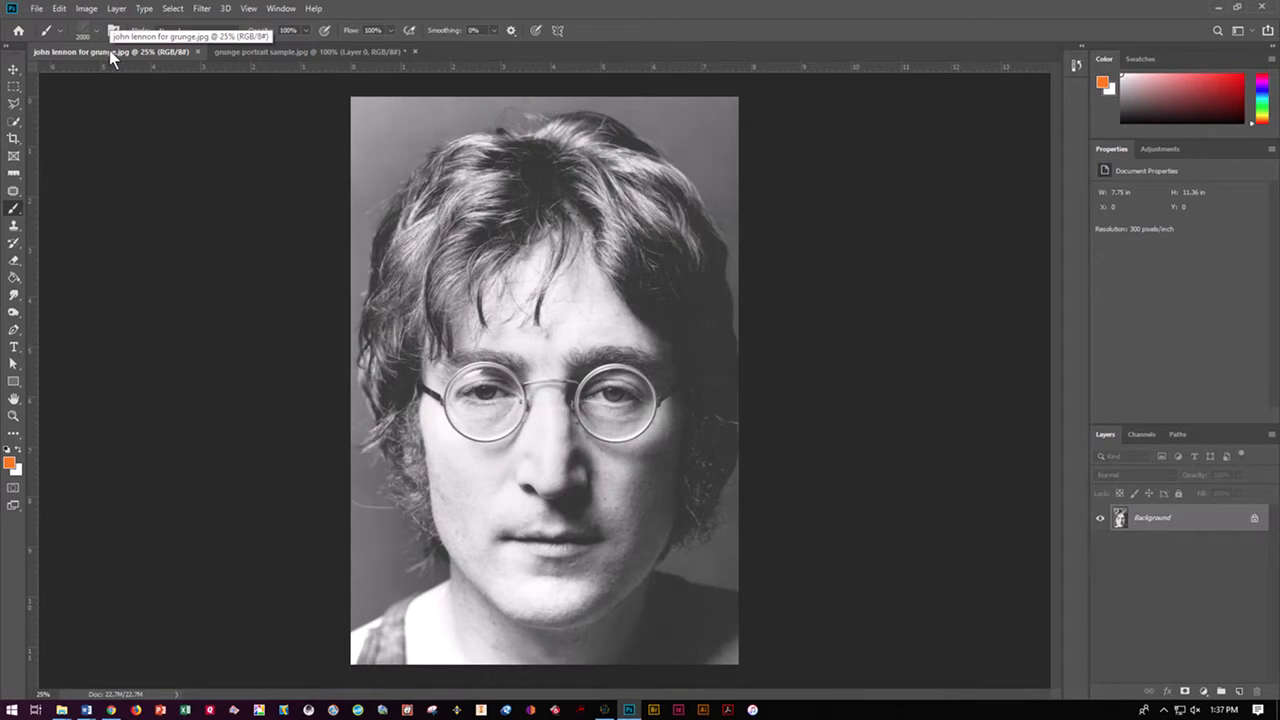
left_click(1255, 519)
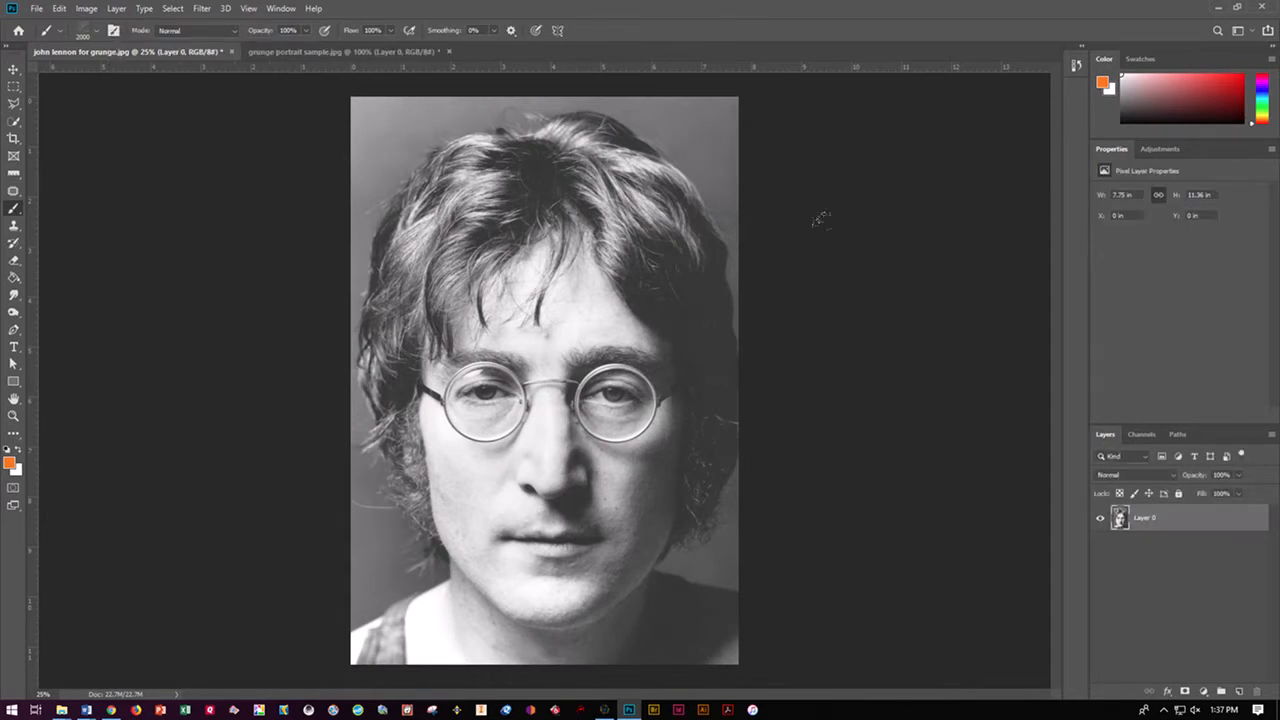
left_click(86, 9)
Save the portrait as a Photoshop PSD in the Grunge Portrait folder, naming it with the author's surname followed by _grungeportrait
left_click(36, 8)
left_click(36, 8)
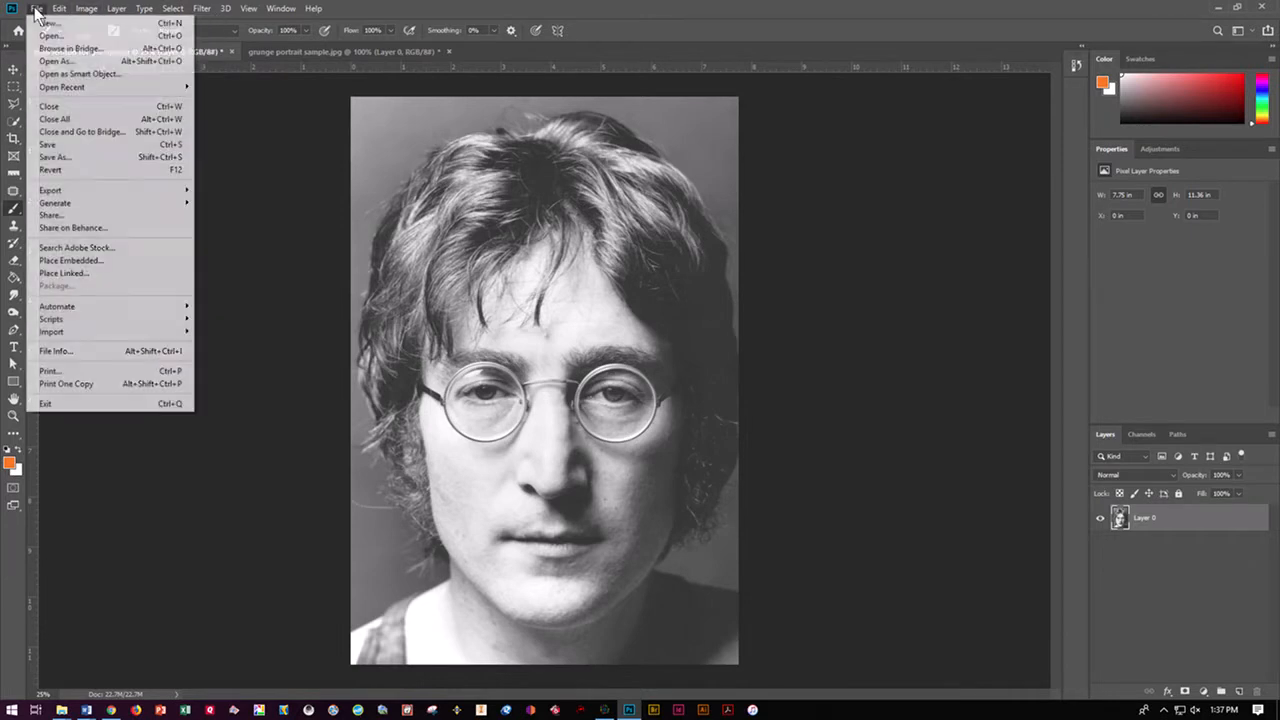
left_click(58, 157)
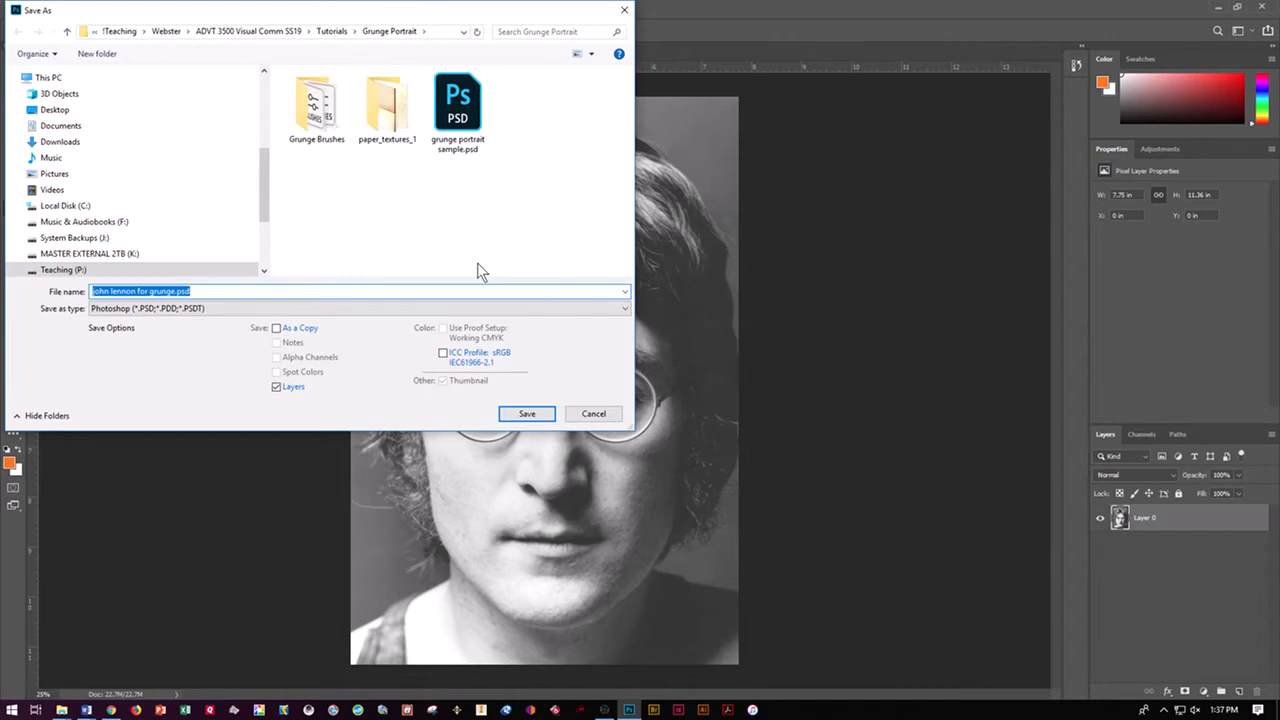
type("doser_grungeportrait")
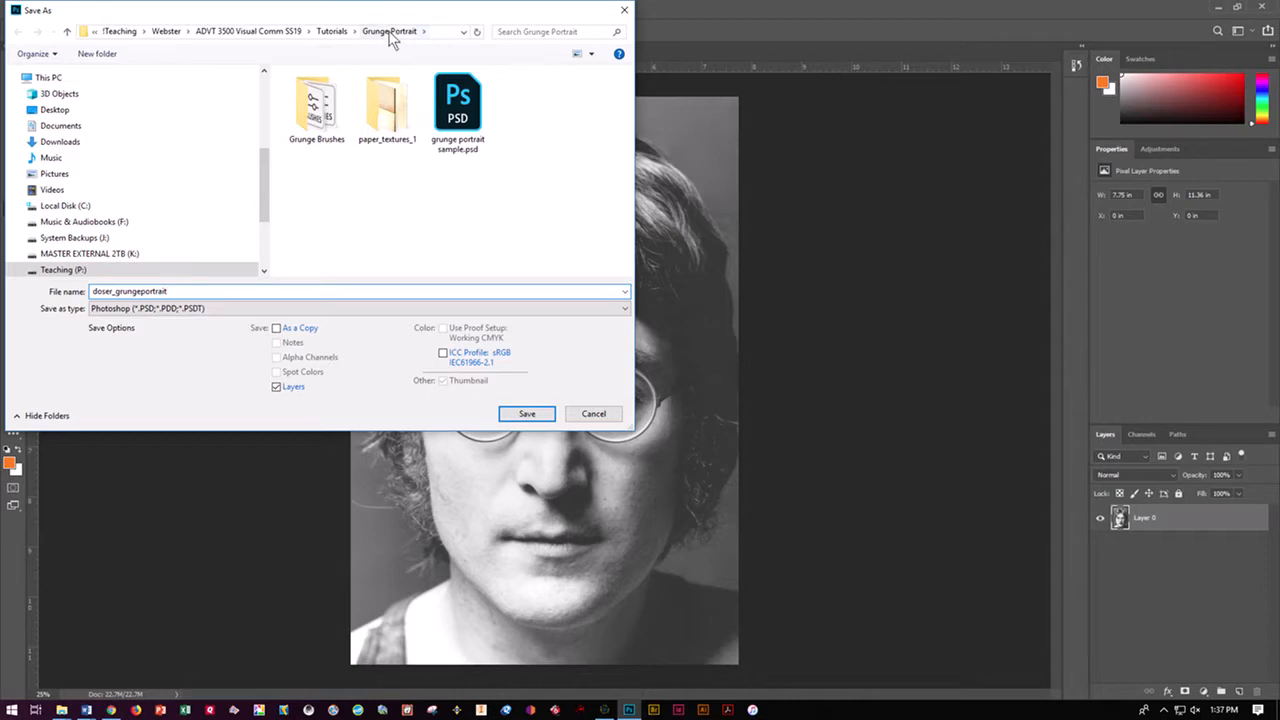
left_click(522, 413)
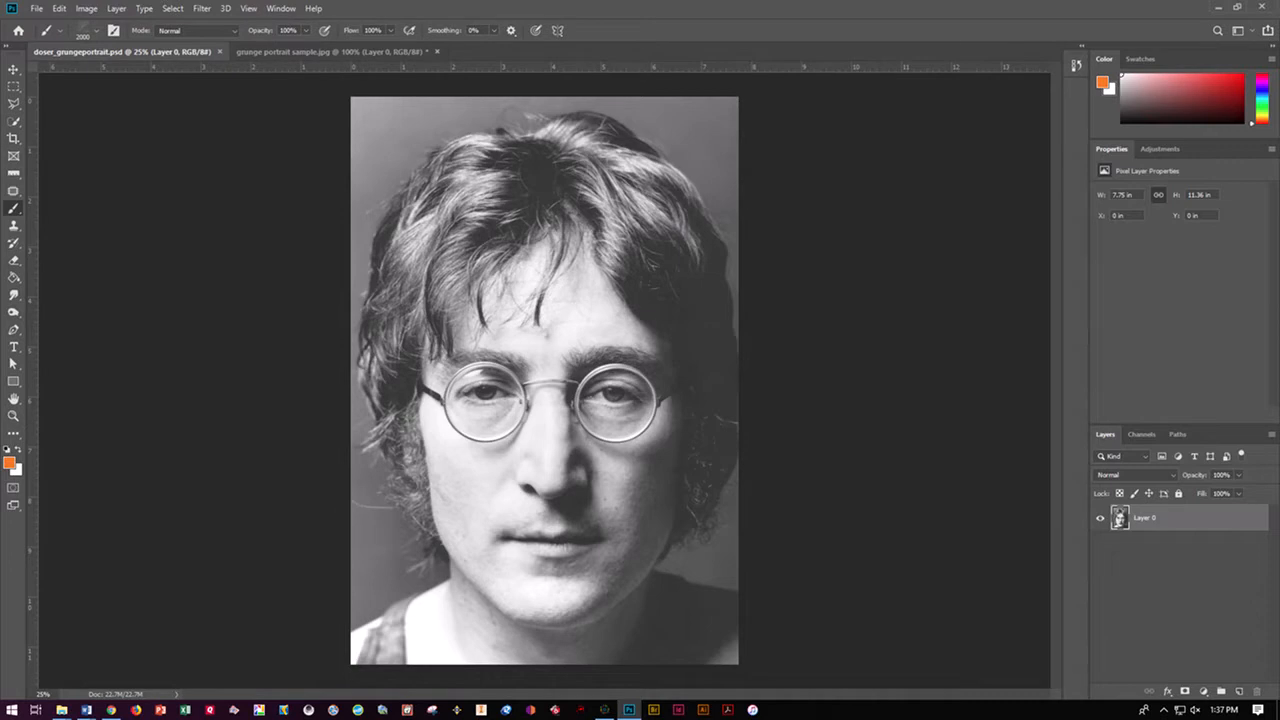
Examine the portrait's width, height and resolution in the Image Size settings, keeping the existing values
left_click(14, 70)
left_click(87, 9)
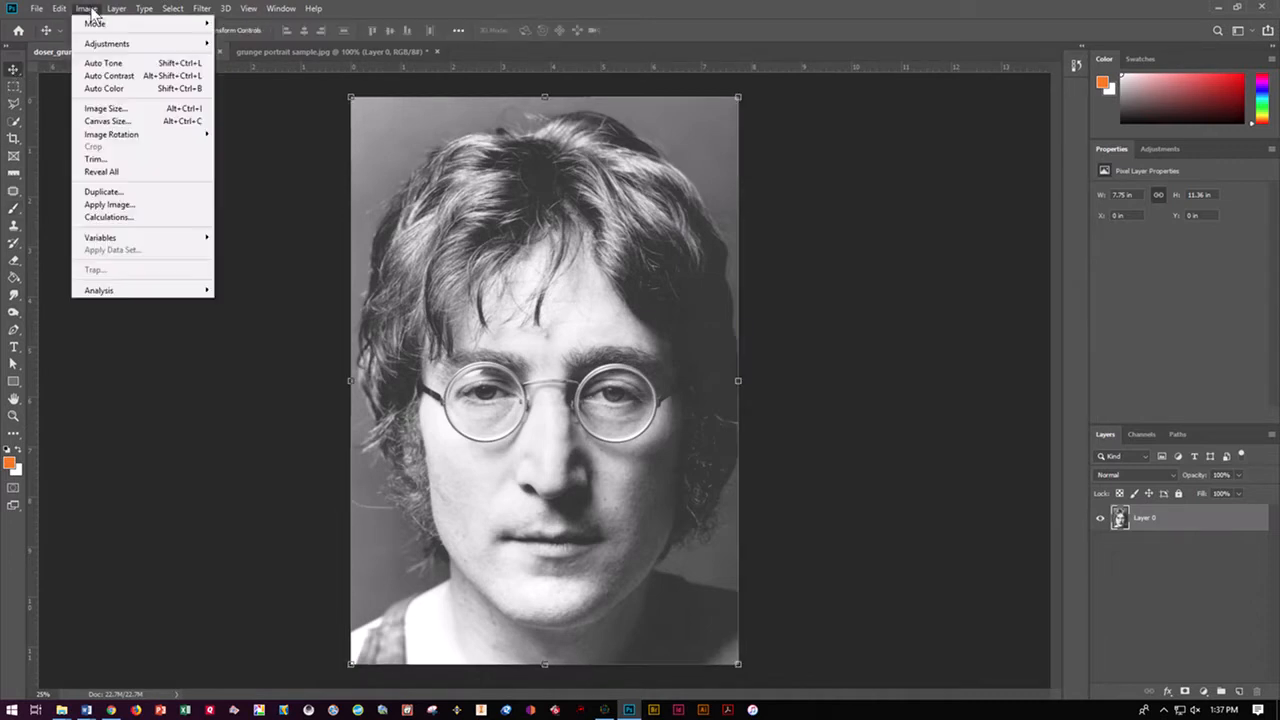
left_click(102, 108)
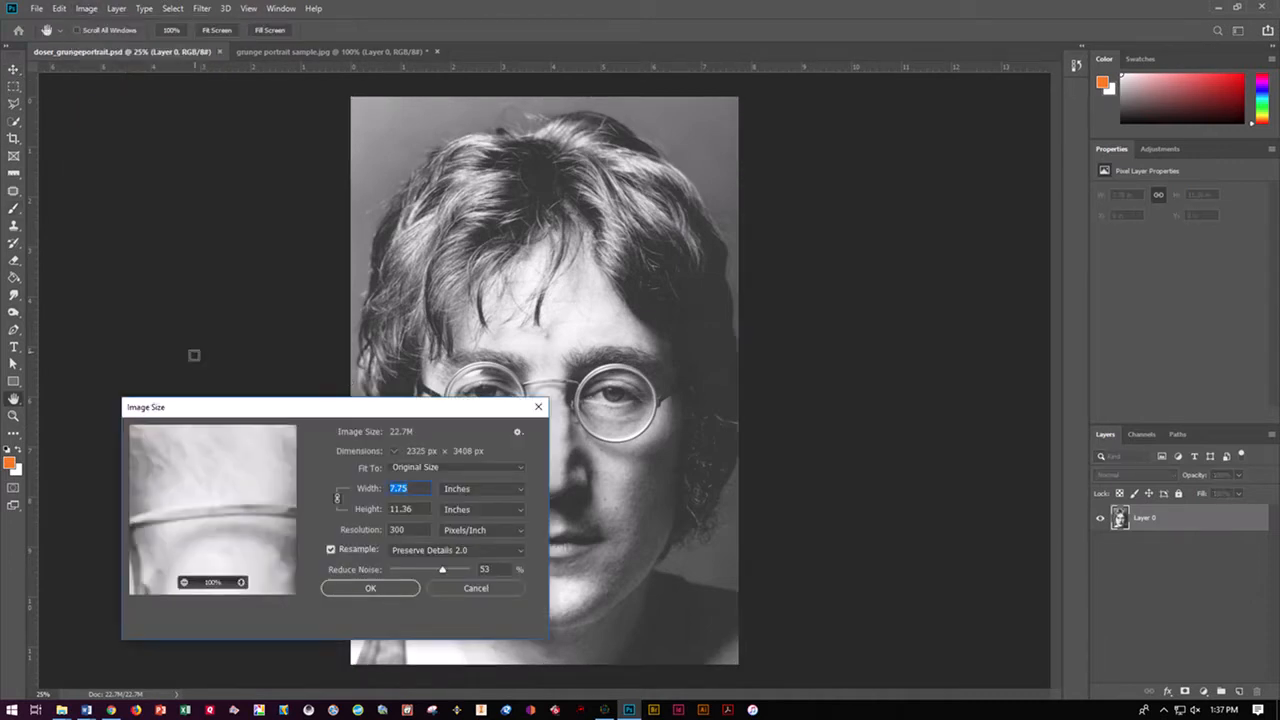
left_click_drag(259, 411, 263, 178)
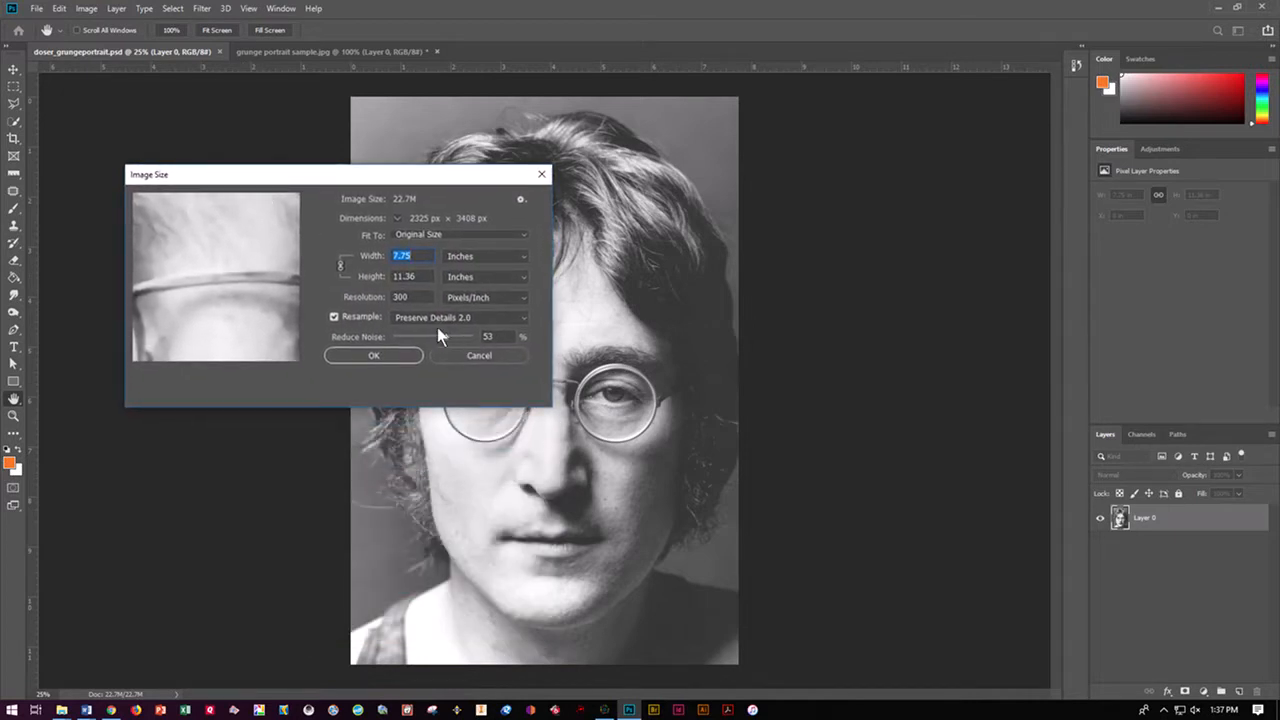
double_click(412, 297)
left_click_drag(431, 276, 380, 278)
mouse_move(300, 338)
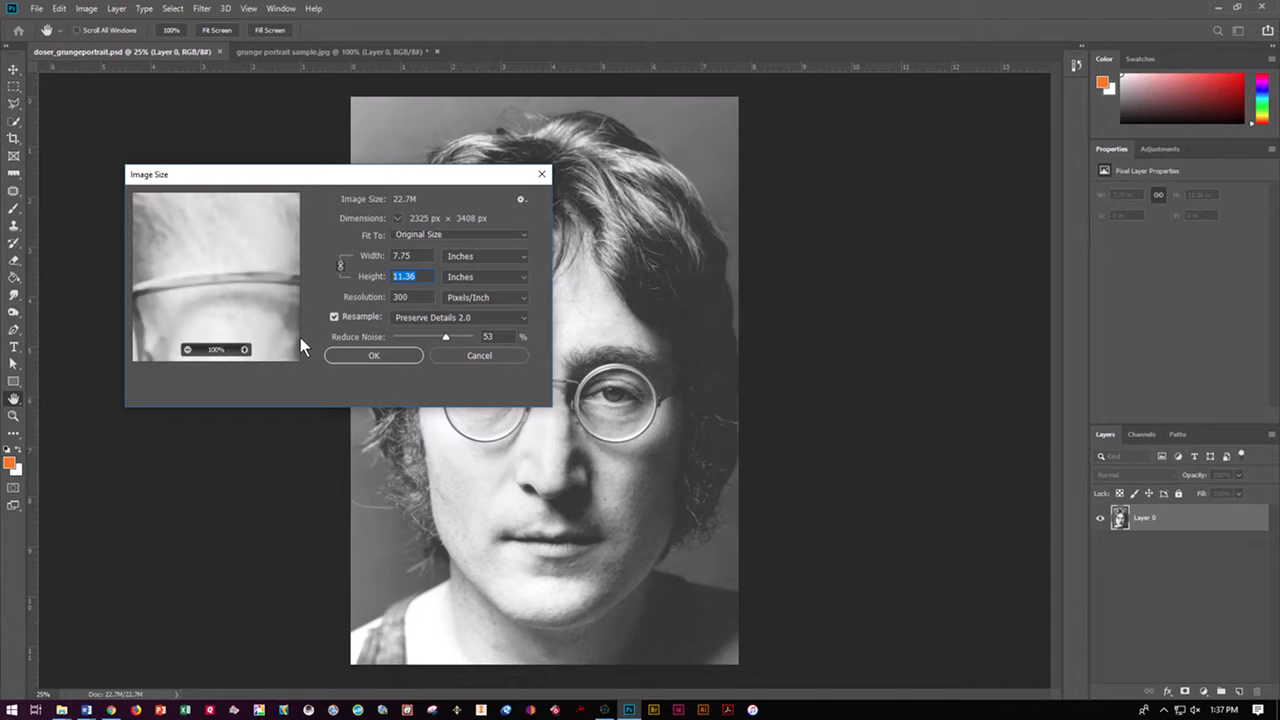
left_click(376, 360)
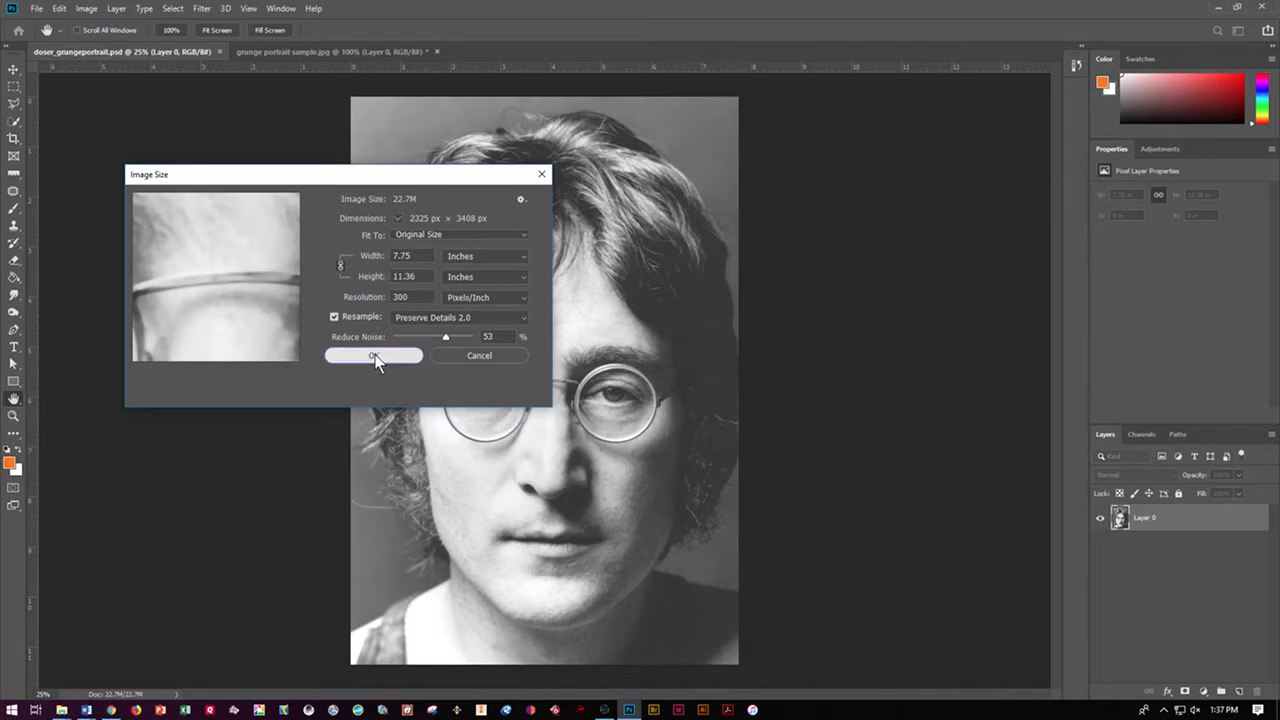
left_click(374, 358)
key("v")
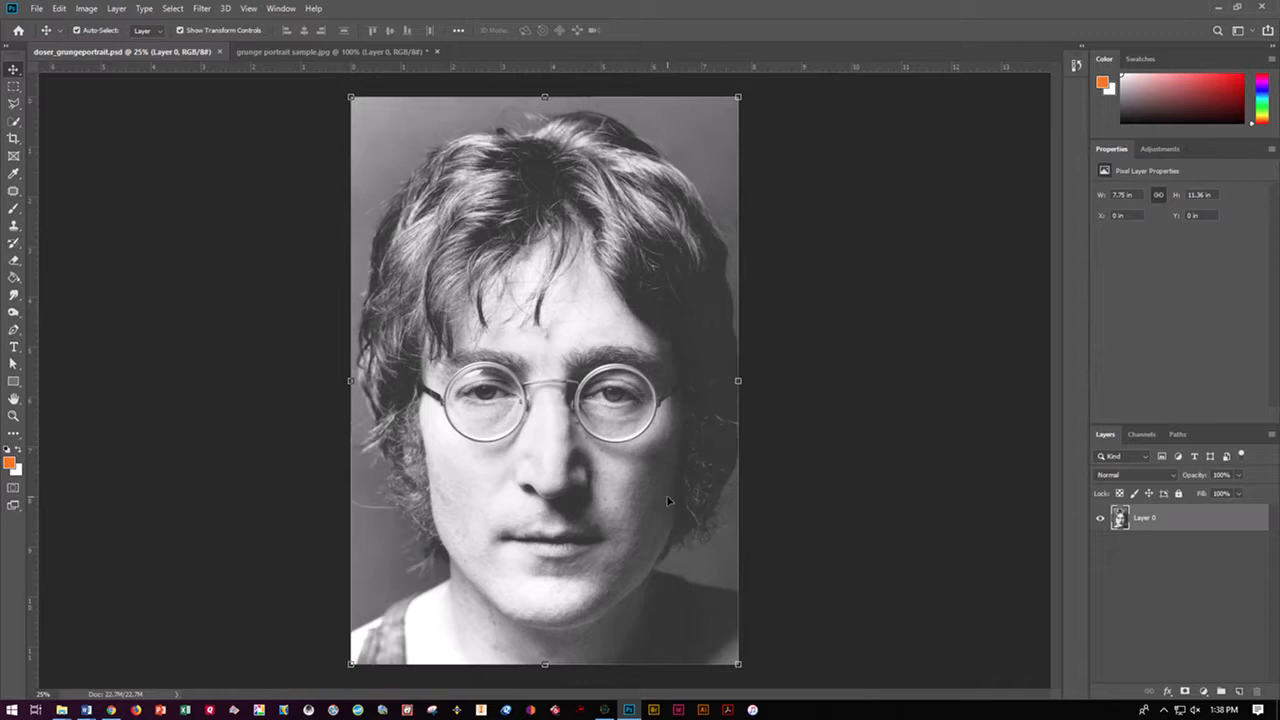
Go through the course's Tutorials folder to Grunge Portrait in File Explorer and open the paper_textures_1 folder
mouse_move(75, 705)
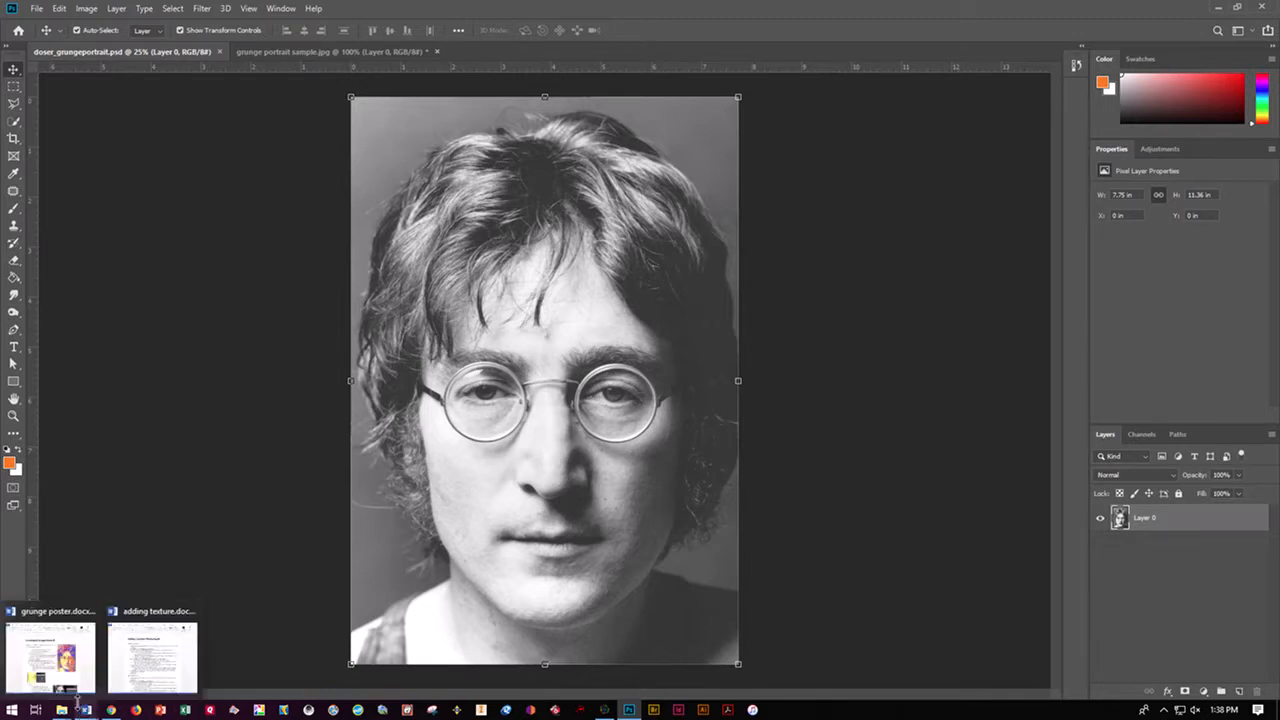
left_click(146, 655)
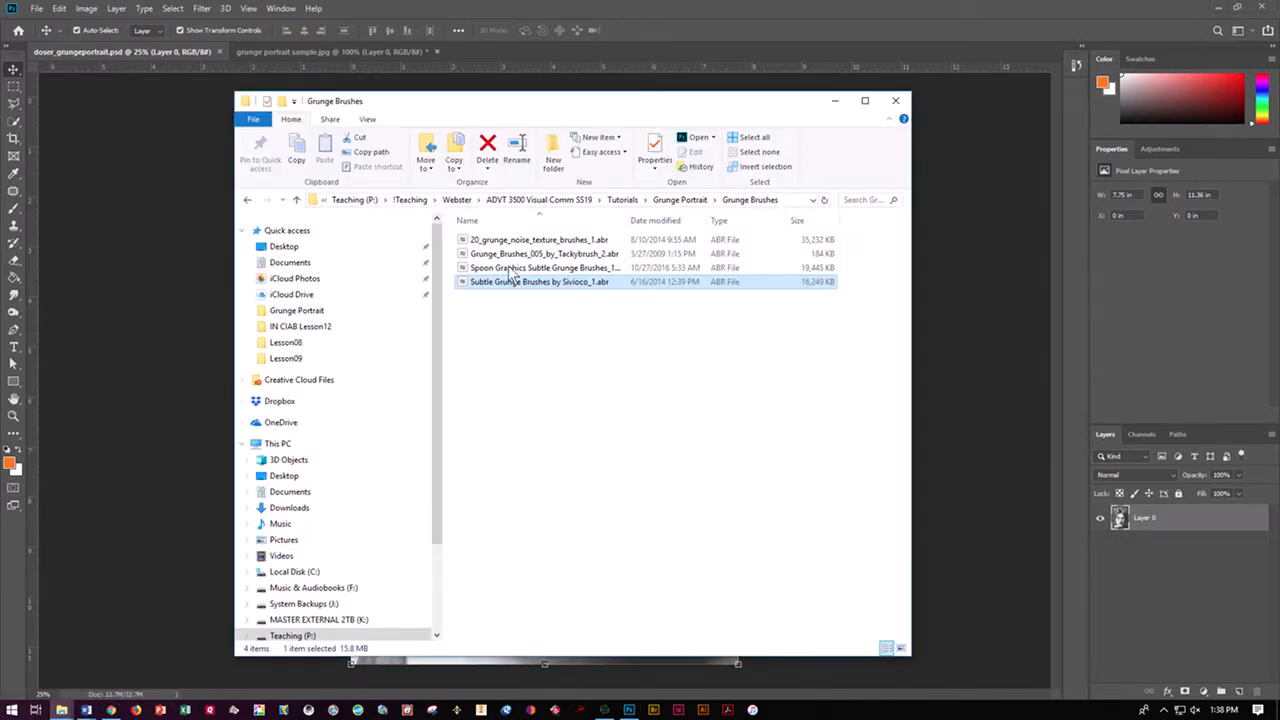
left_click(521, 200)
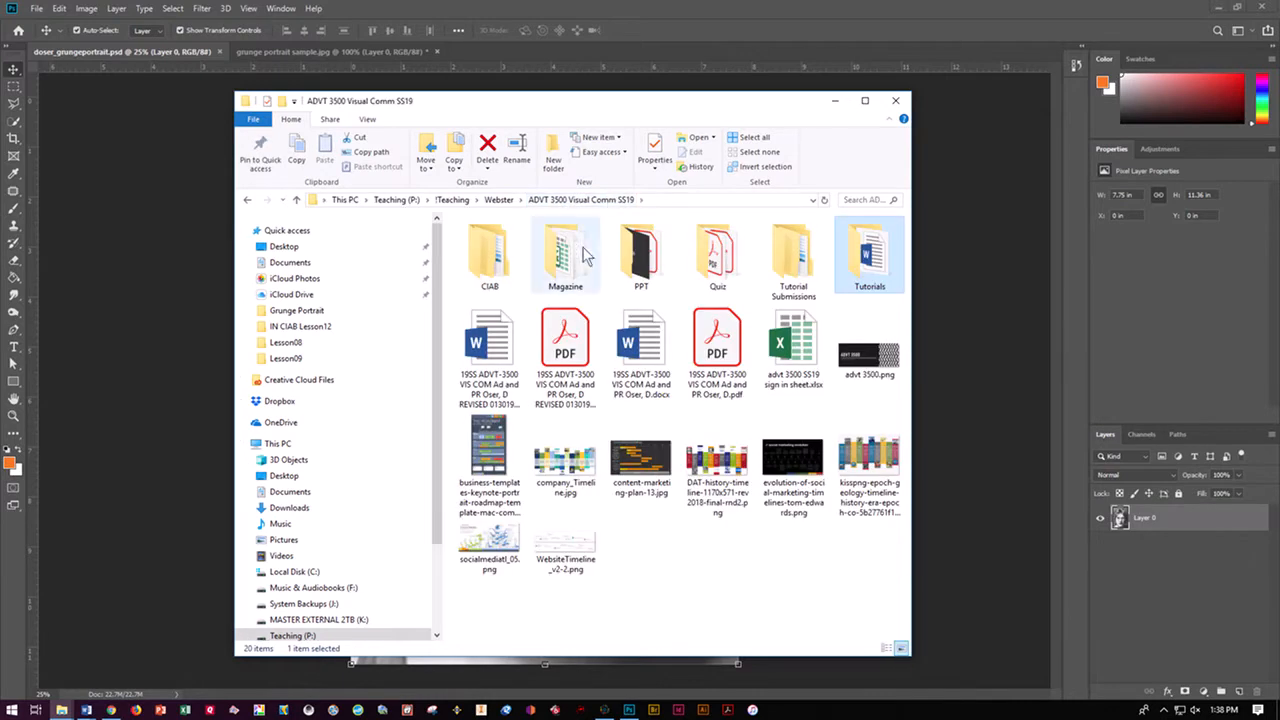
double_click(852, 257)
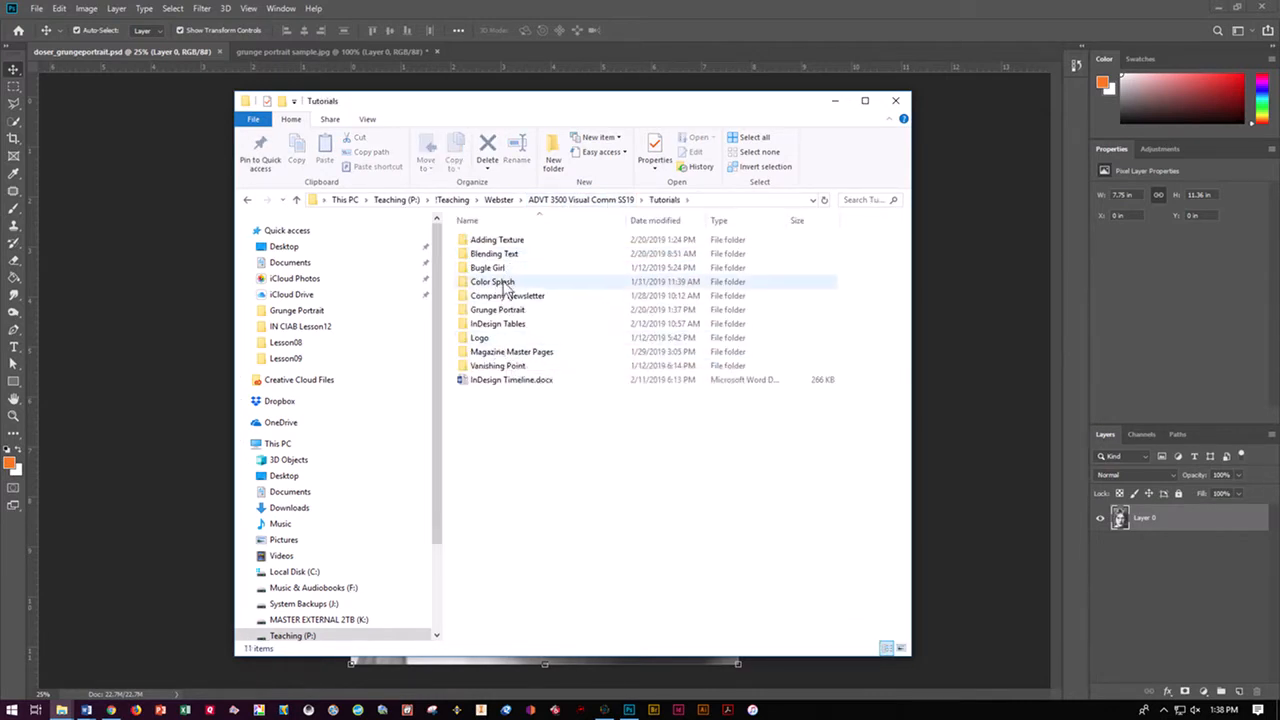
left_click(505, 312)
double_click(505, 312)
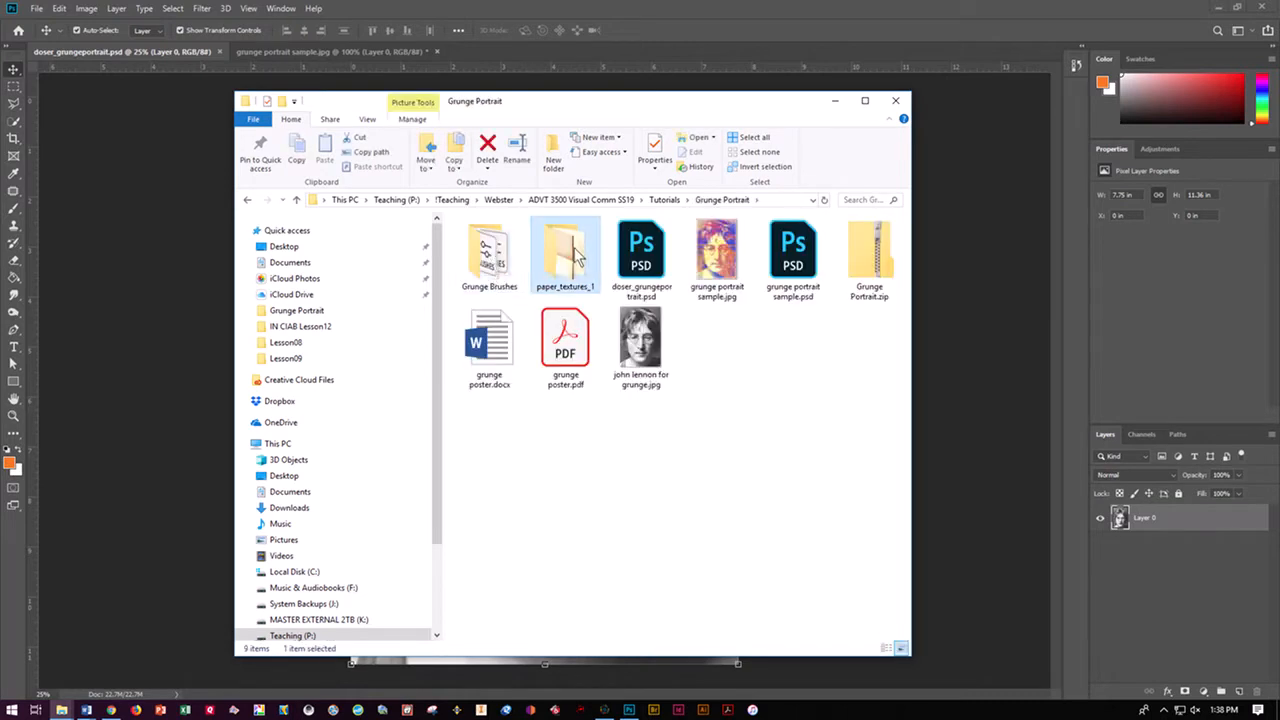
double_click(575, 265)
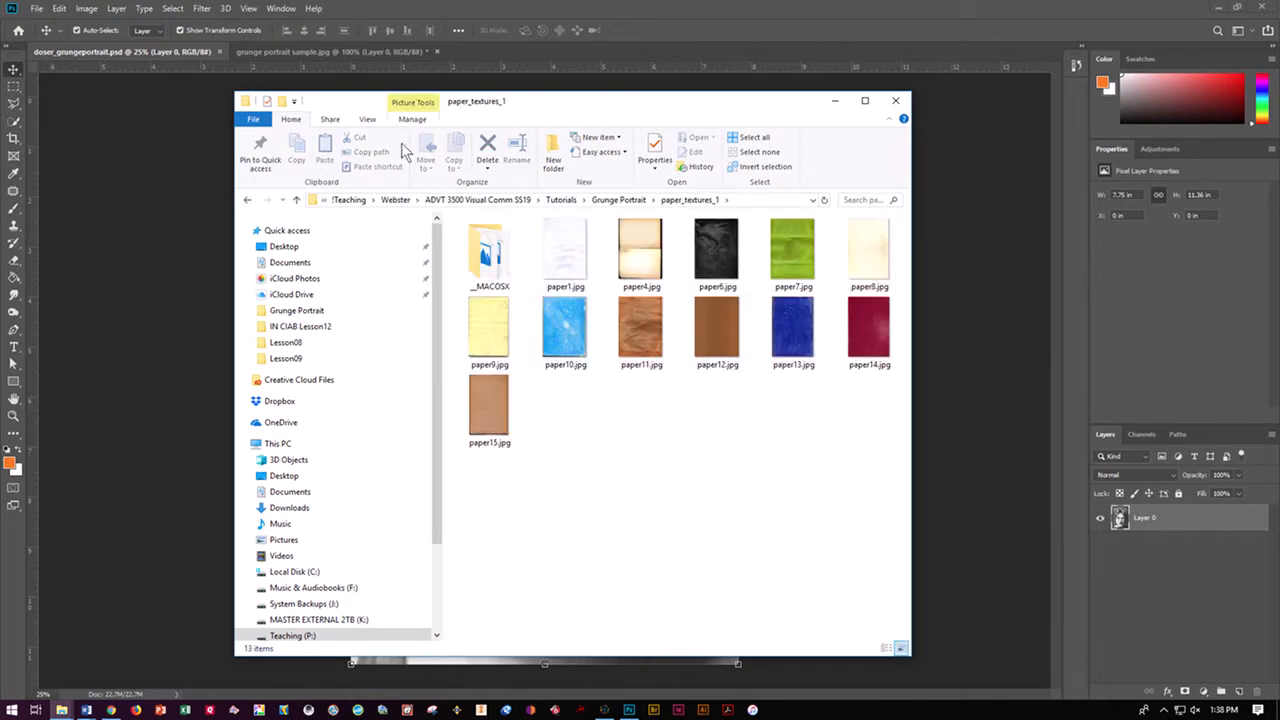
Show the paper_textures_1 images as extra large icons, browse the textures, and return to the portrait in Photoshop
left_click(367, 119)
left_click(370, 138)
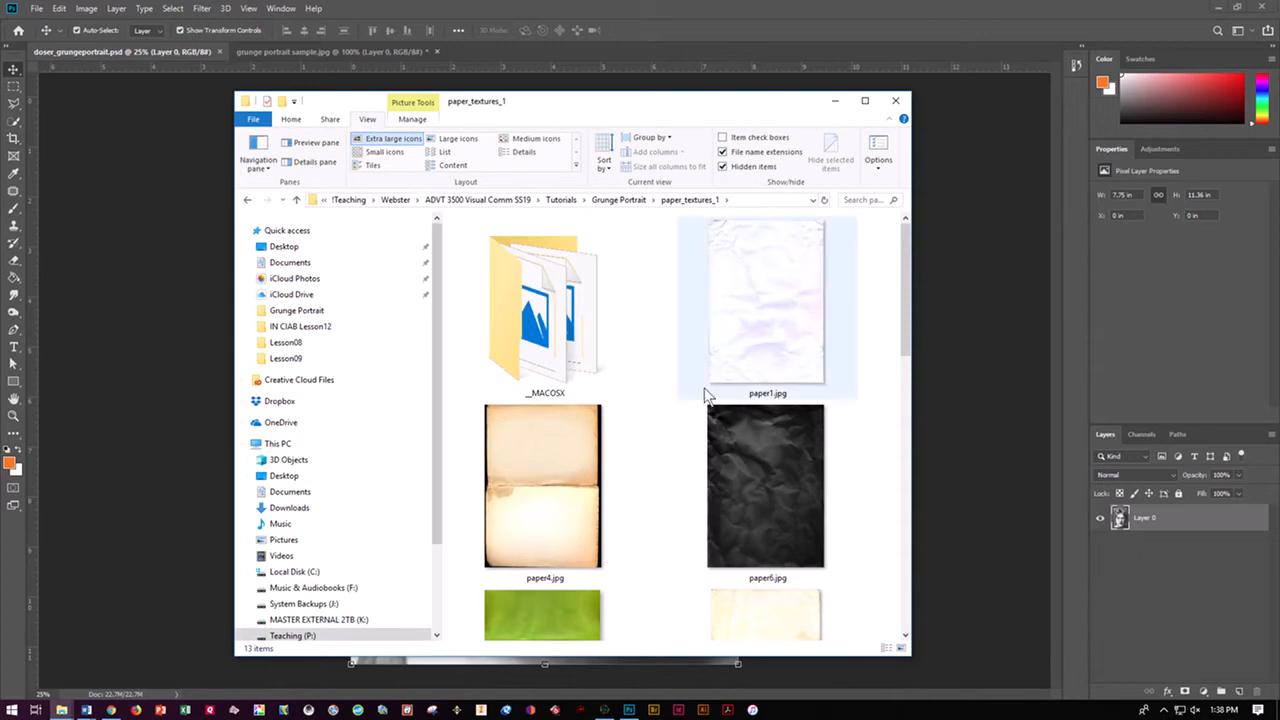
scroll(764, 452, "down", 3)
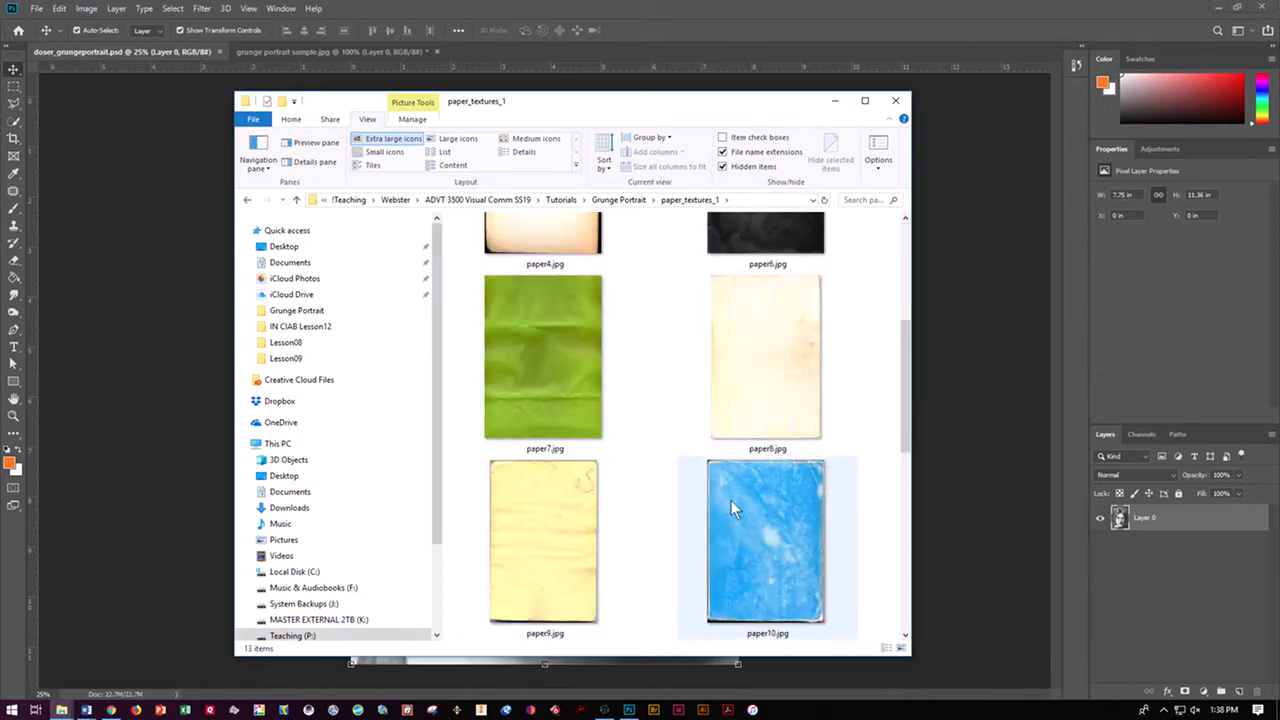
left_click(744, 427)
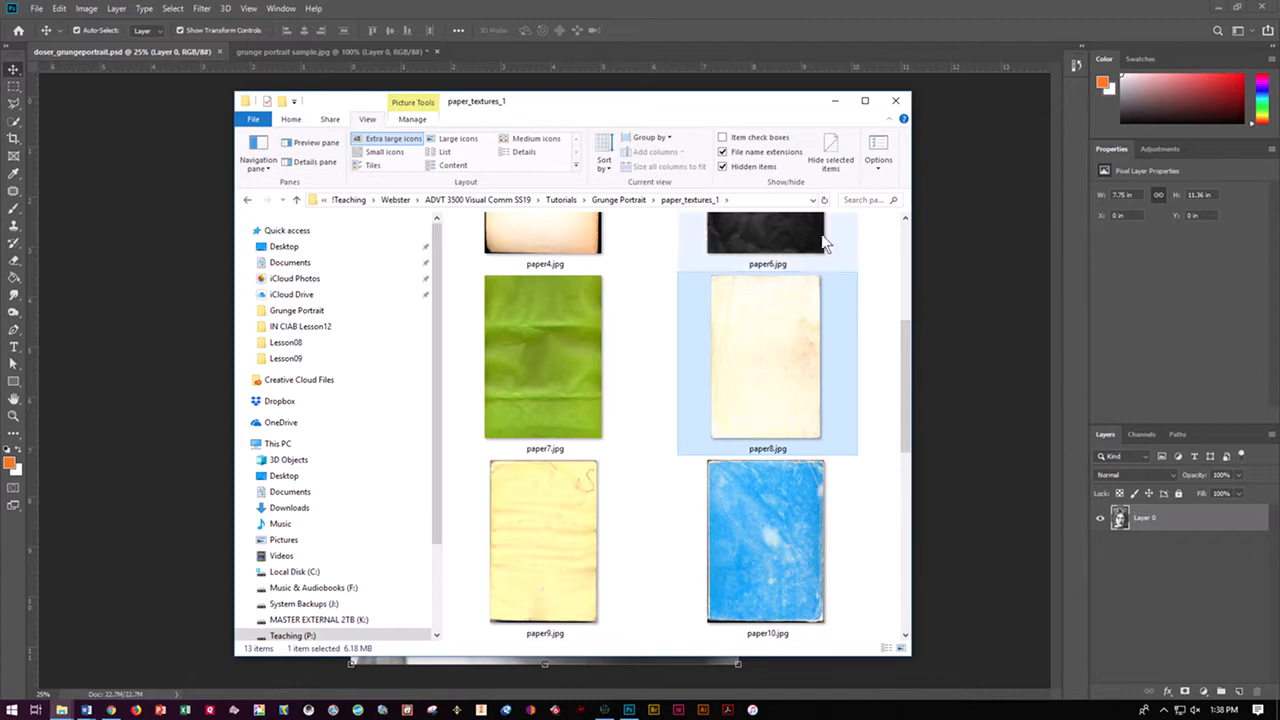
left_click(186, 108)
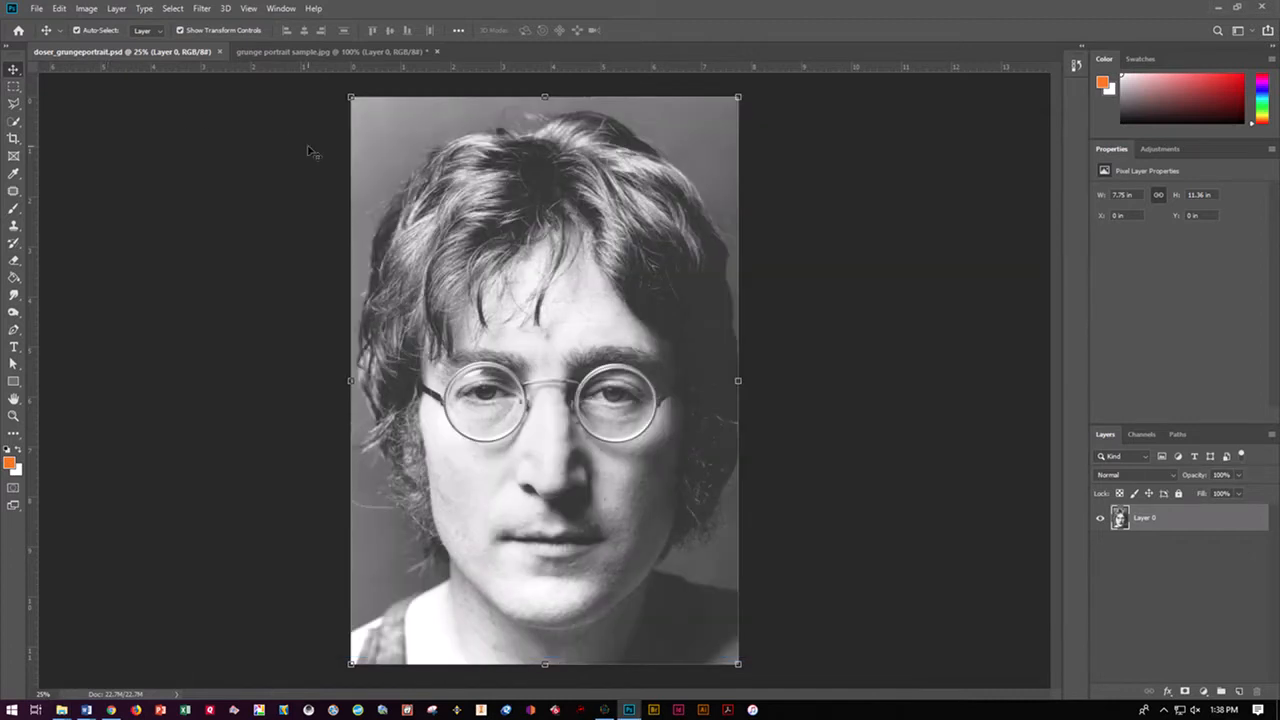
Place paper8.jpg from the paper_textures_1 folder as a linked image in the portrait document
left_click(36, 9)
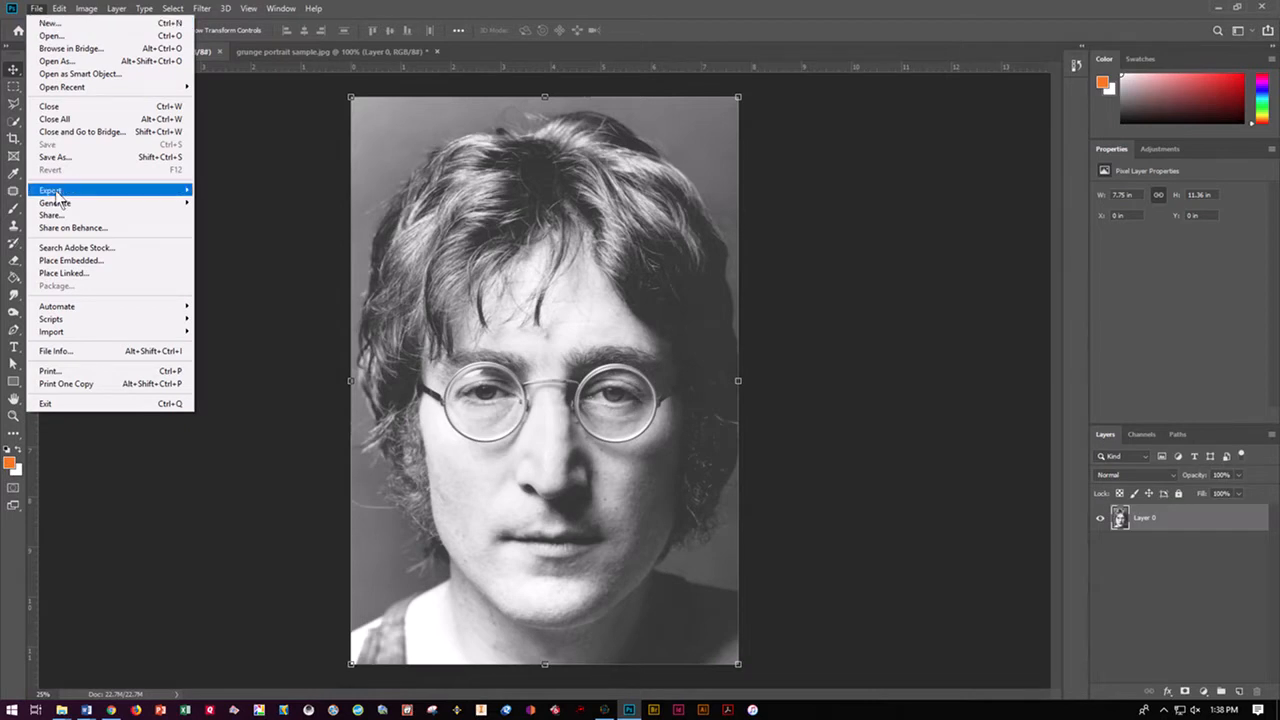
left_click(80, 274)
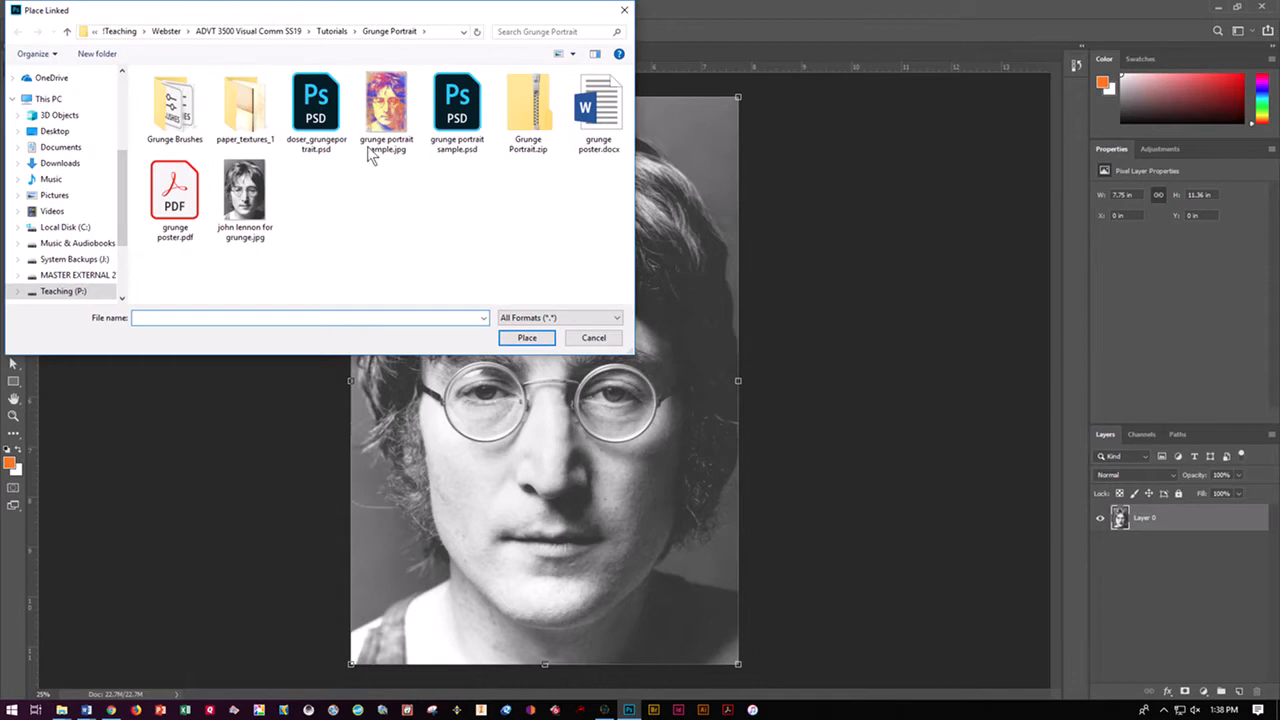
double_click(245, 105)
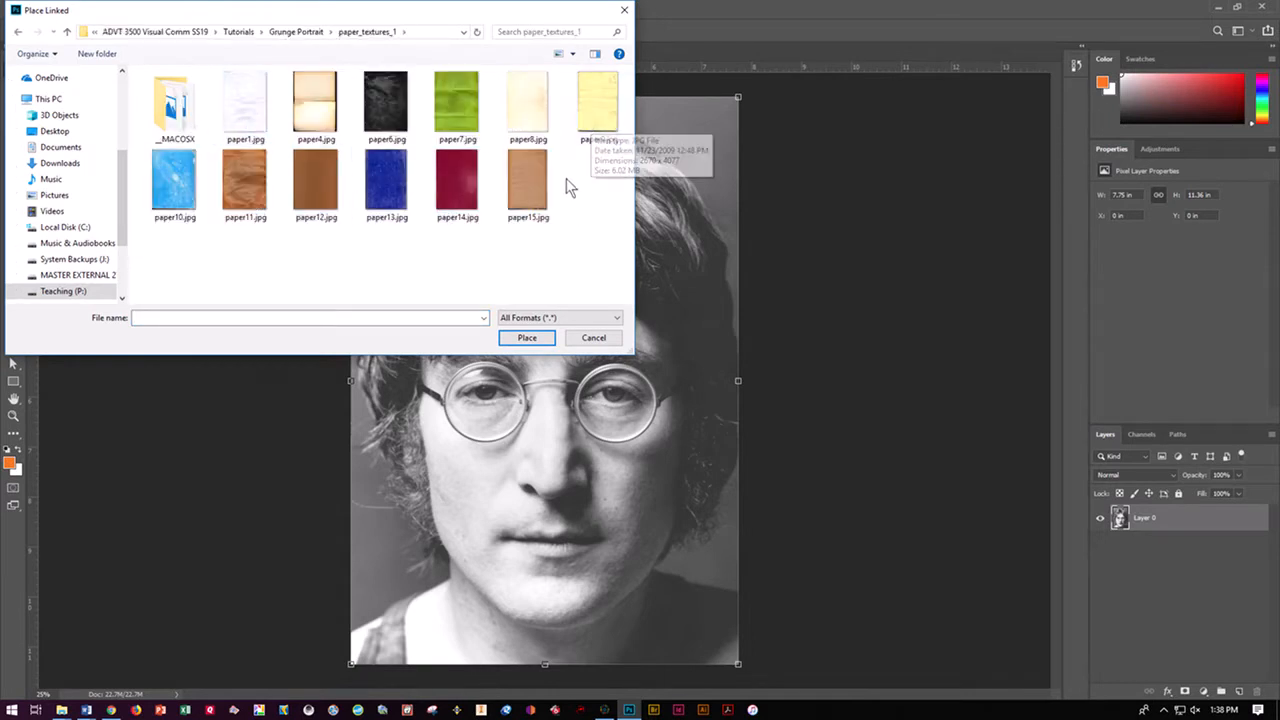
left_click(519, 122)
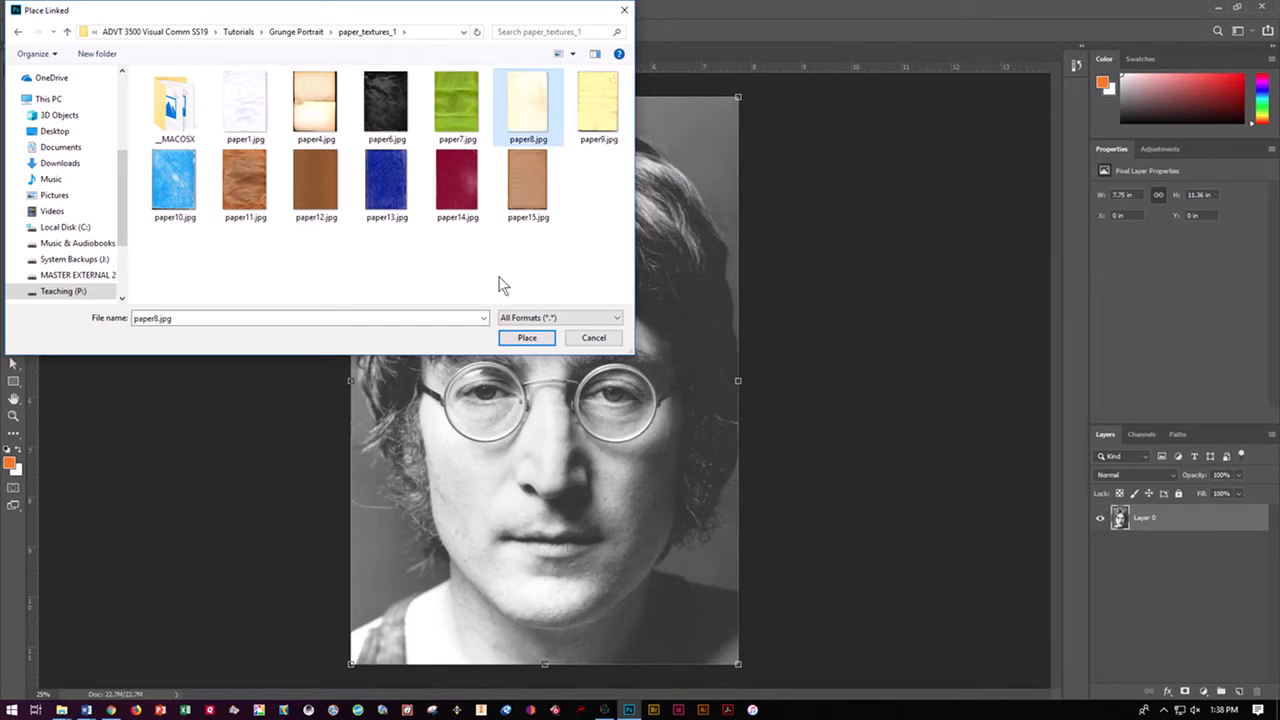
left_click(513, 336)
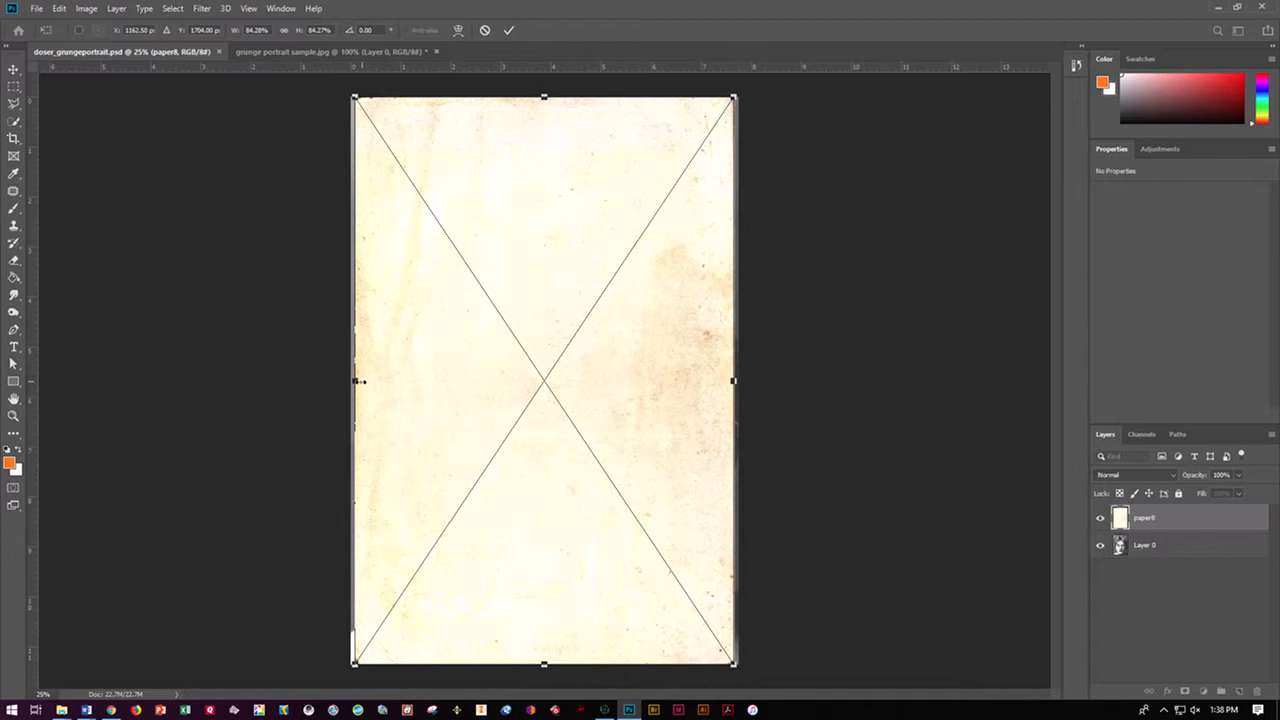
Scale the placed paper8 texture to 7.75 in wide so it covers the full canvas width
left_click_drag(352, 381, 349, 381)
left_click_drag(732, 381, 740, 380)
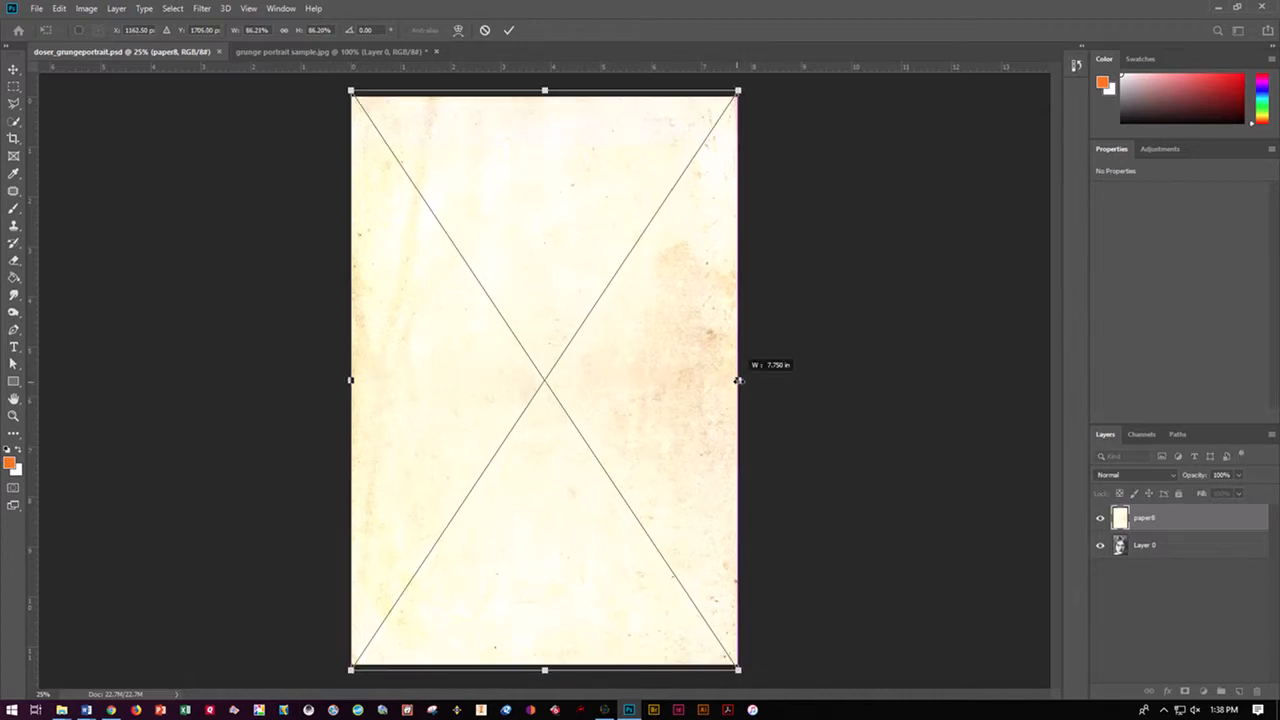
key("Return")
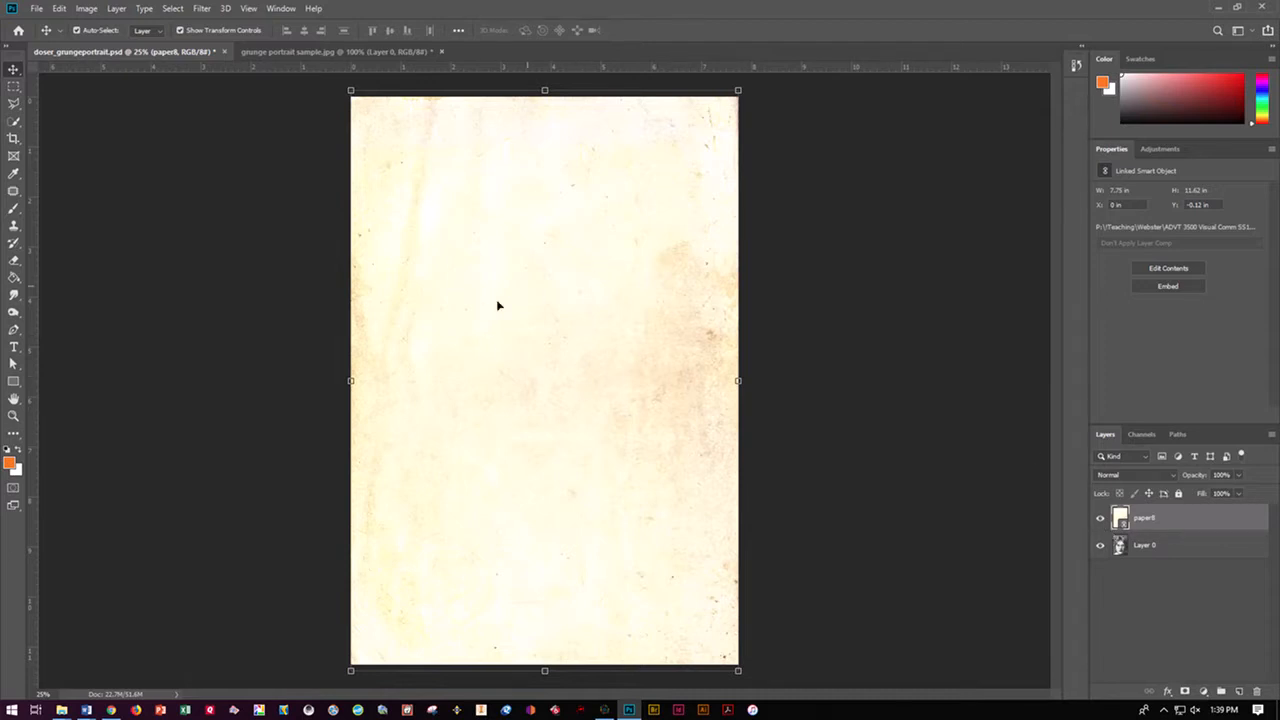
Intensify the linked paper8 smart object's contents with a Levels shadow input of 168, then save and close that file
double_click(1121, 522)
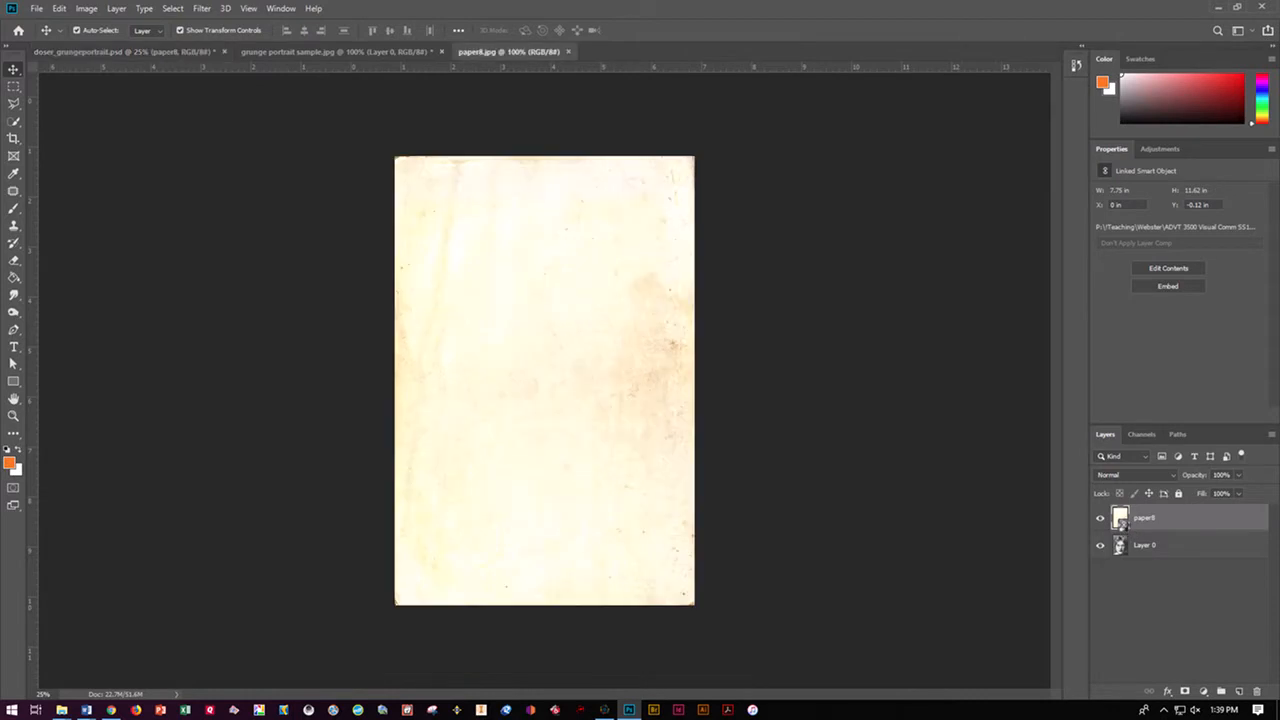
left_click(89, 10)
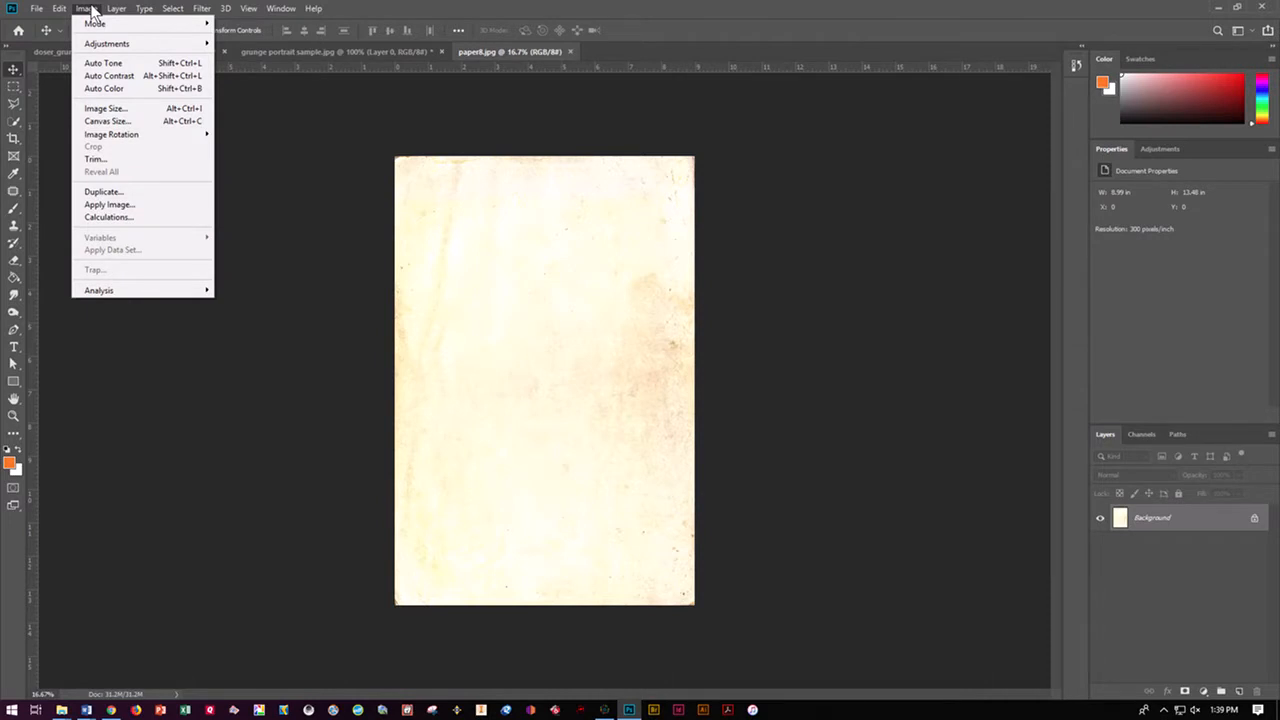
mouse_move(205, 43)
left_click(249, 58)
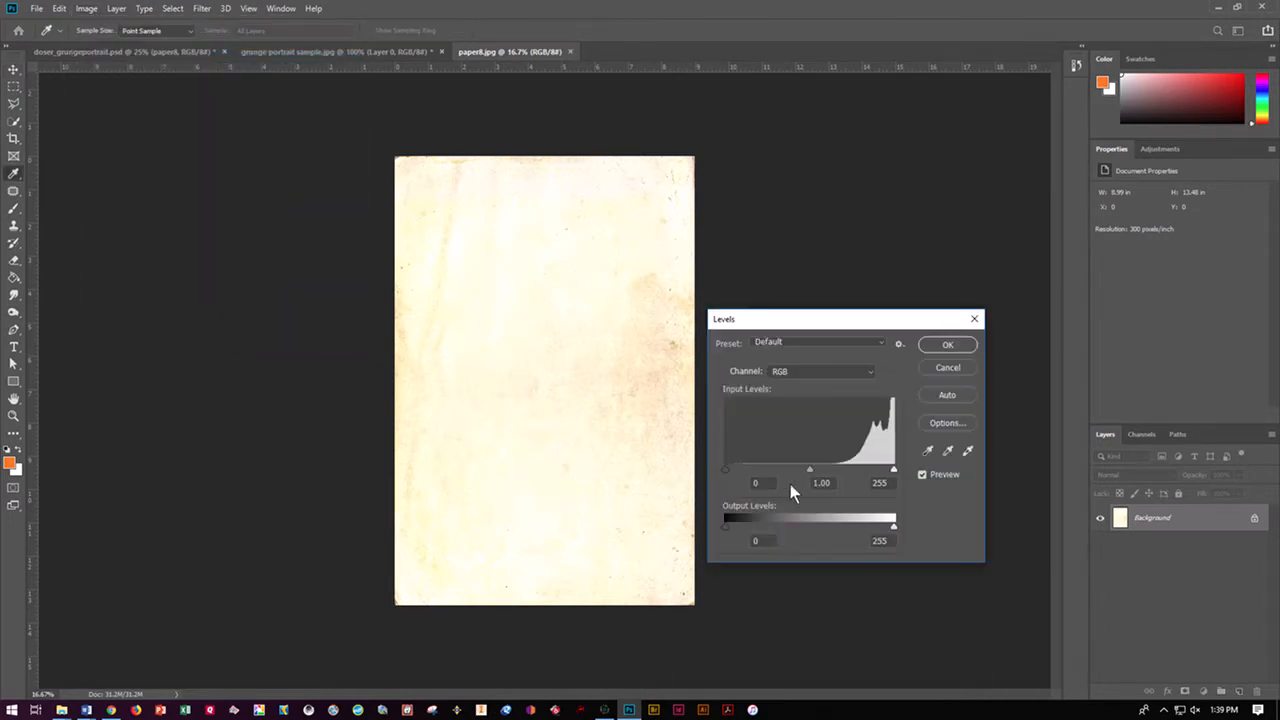
left_click_drag(727, 472, 848, 474)
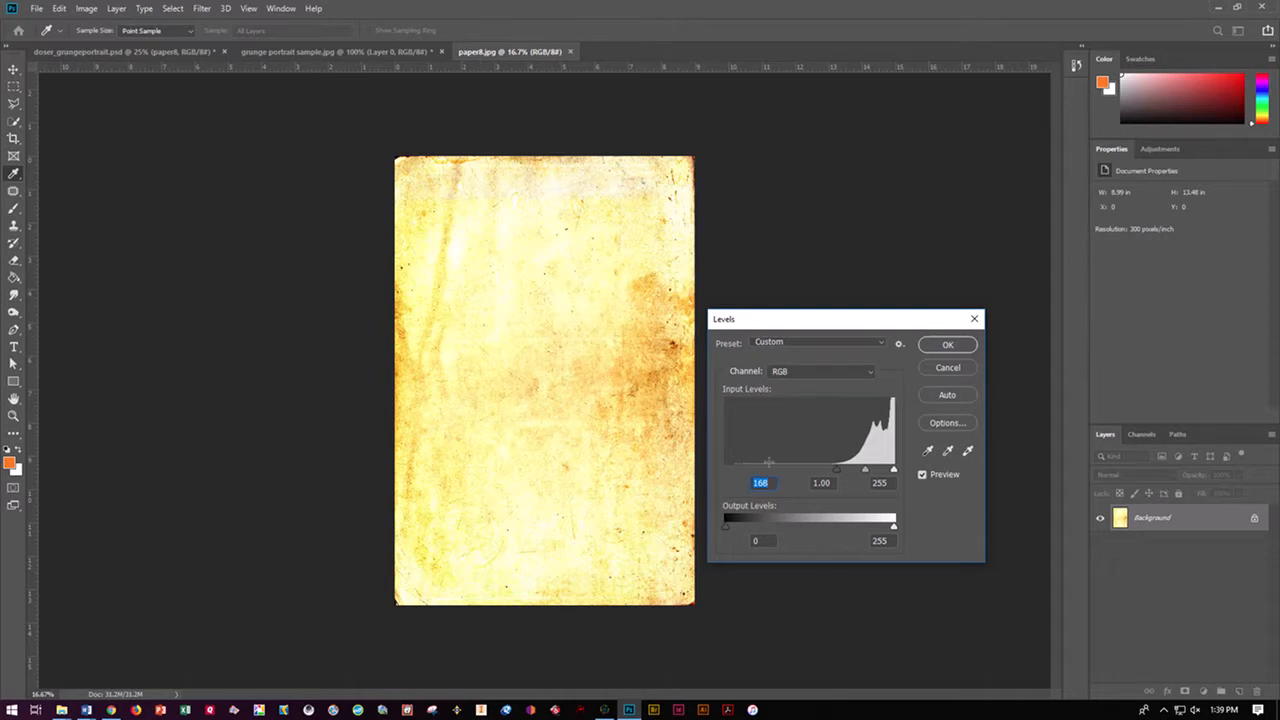
left_click(942, 349)
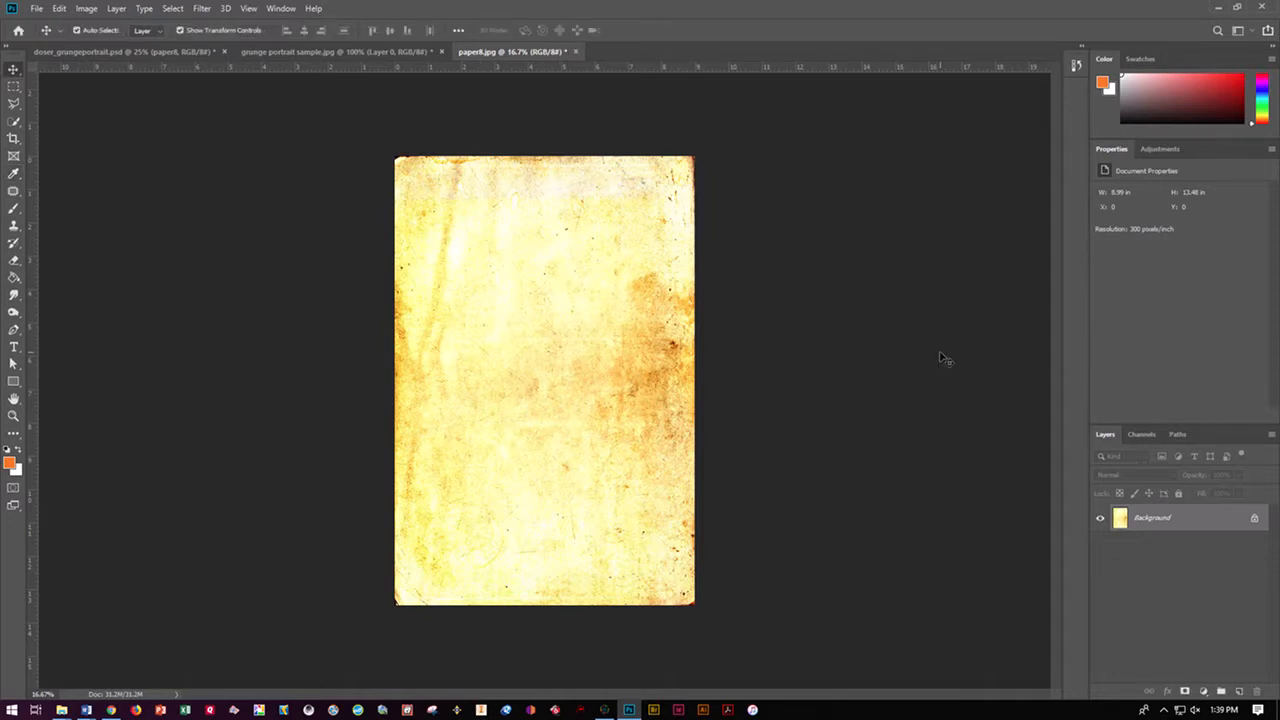
key("ctrl+s")
left_click(569, 51)
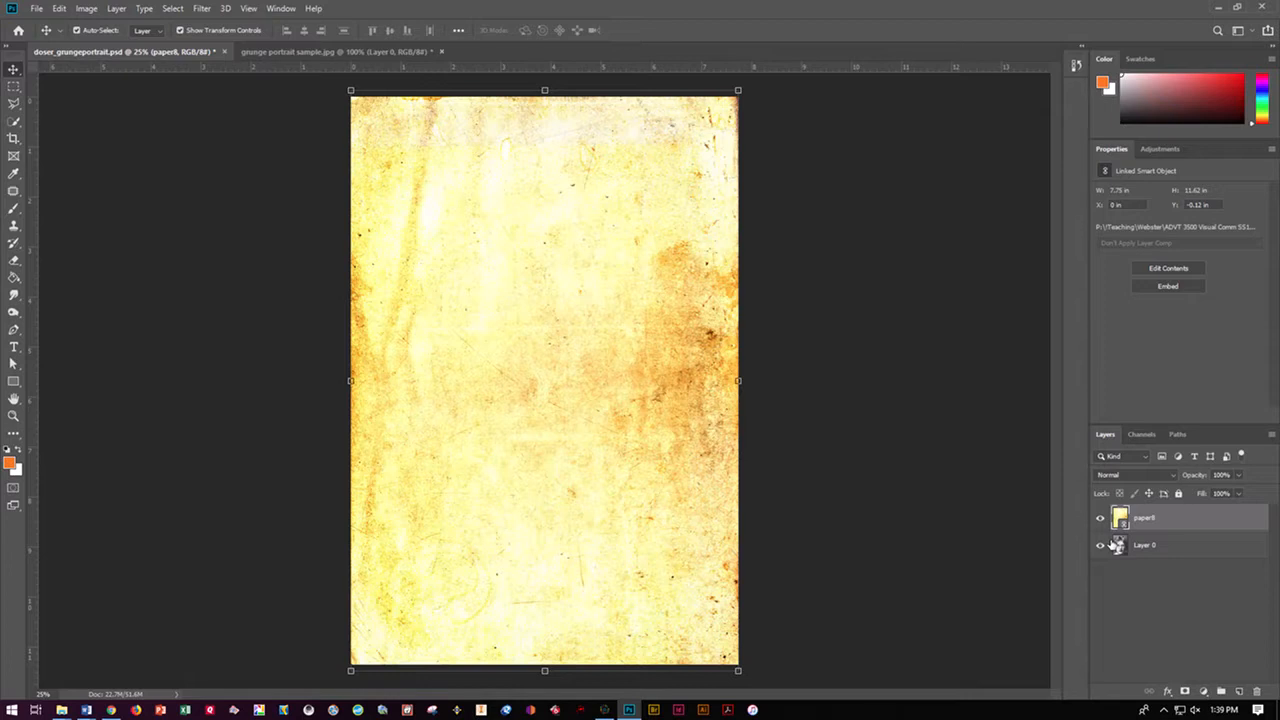
Hide the paper8 layer and apply Levels to Layer 0 with a shadow input of 46 and adjusted midtones
left_click(1100, 518)
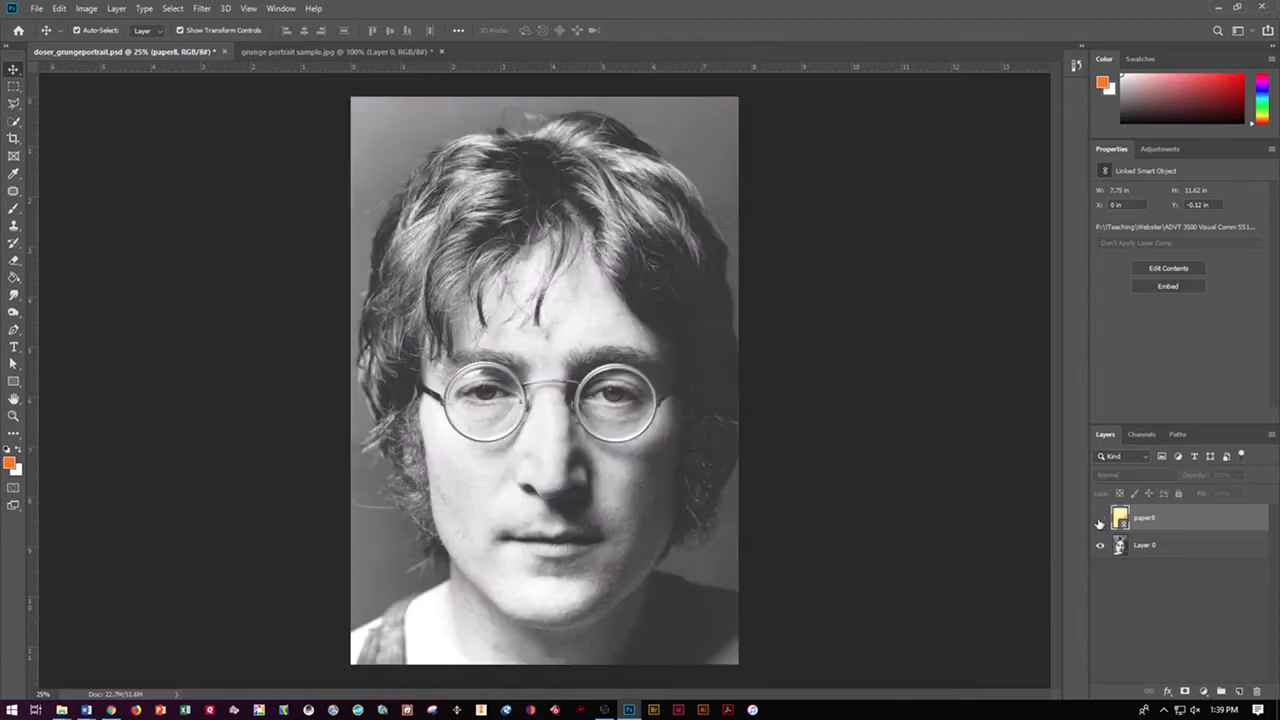
left_click(1140, 548)
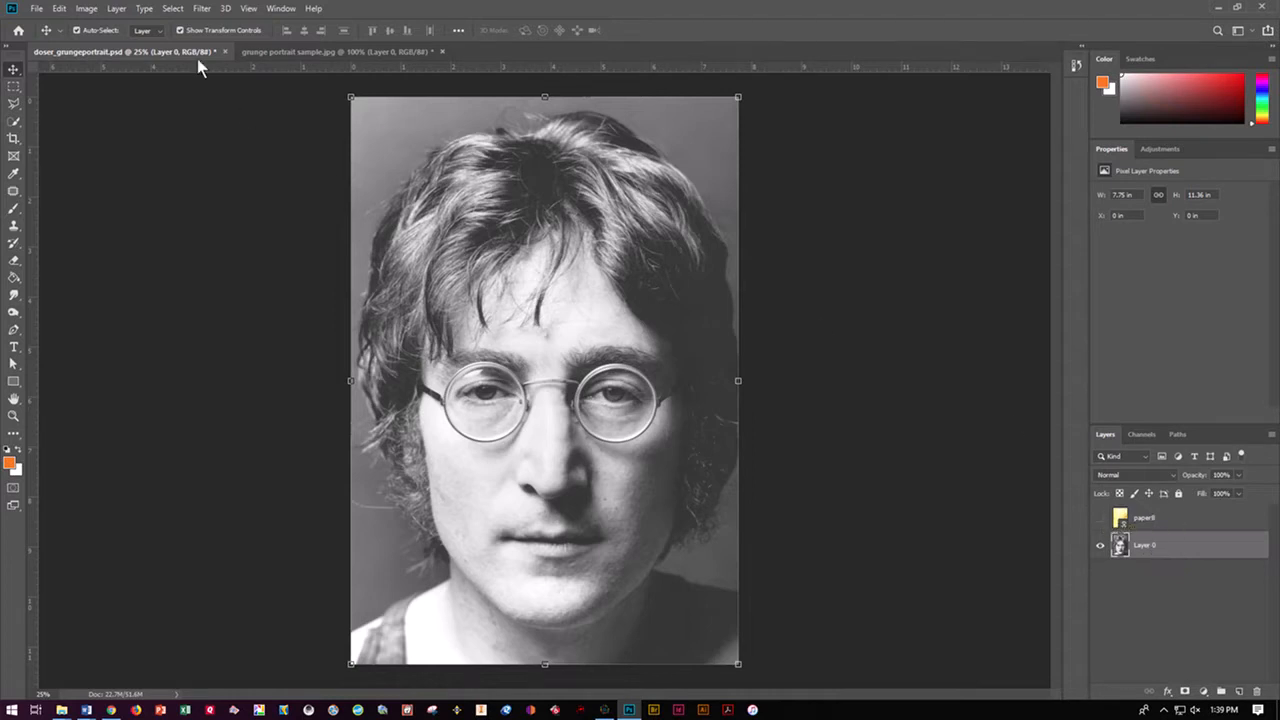
left_click(97, 10)
mouse_move(90, 45)
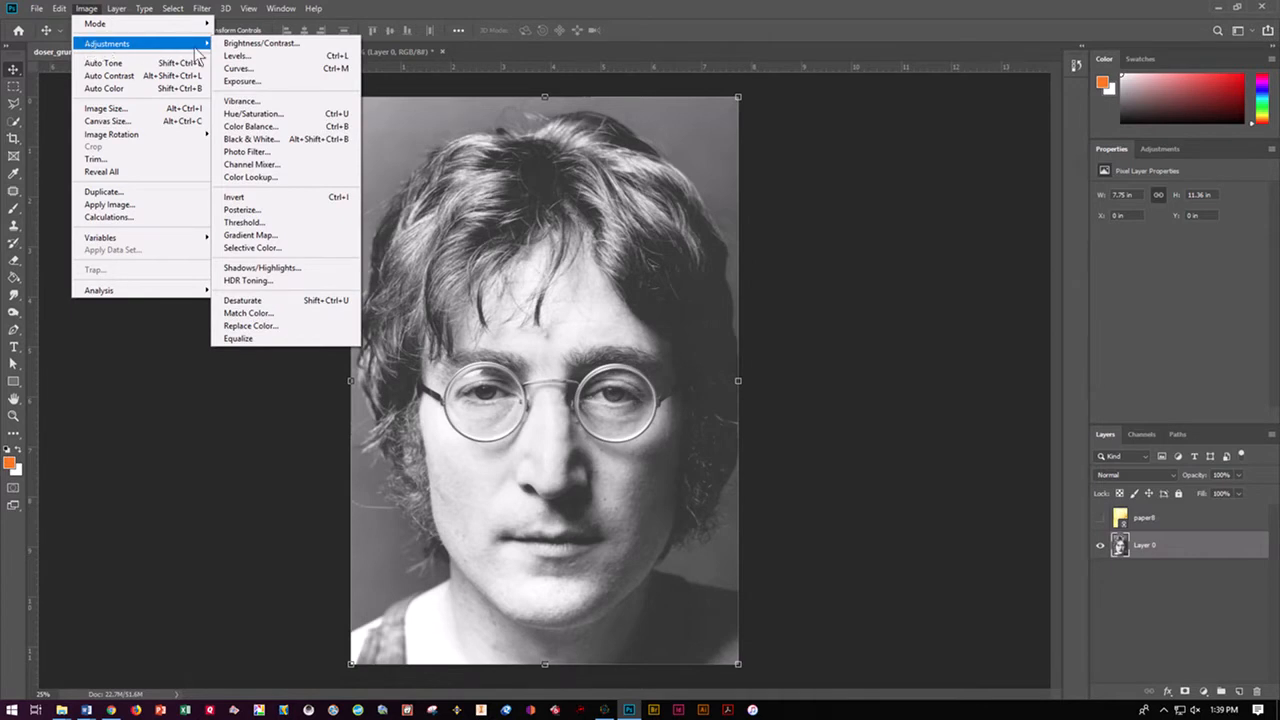
left_click(226, 56)
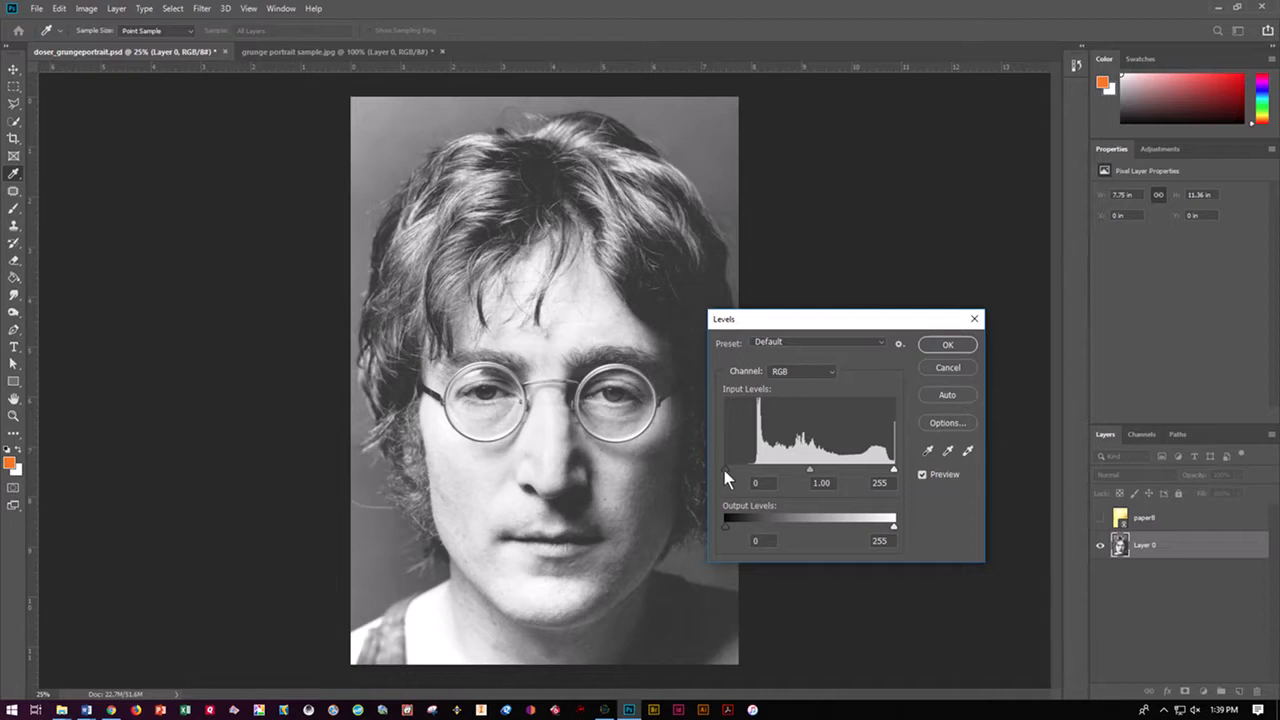
left_click_drag(725, 468, 757, 470)
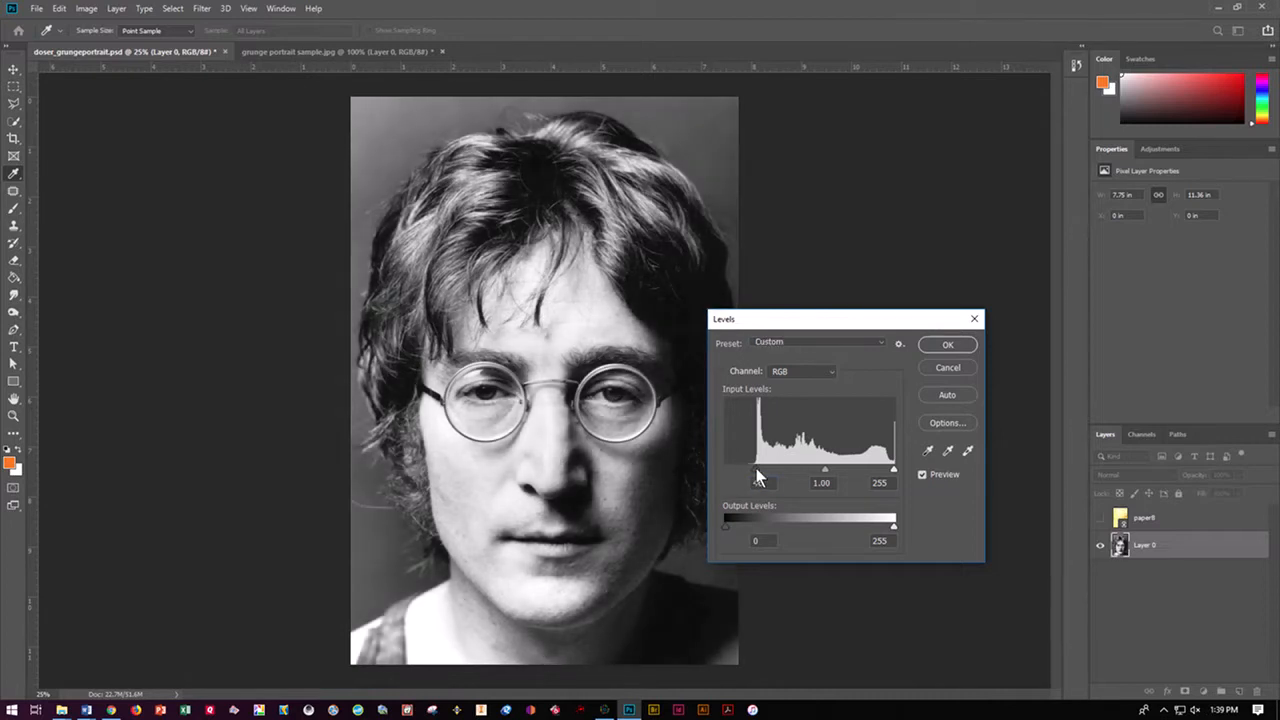
left_click_drag(828, 470, 890, 468)
left_click(835, 467)
left_click(949, 344)
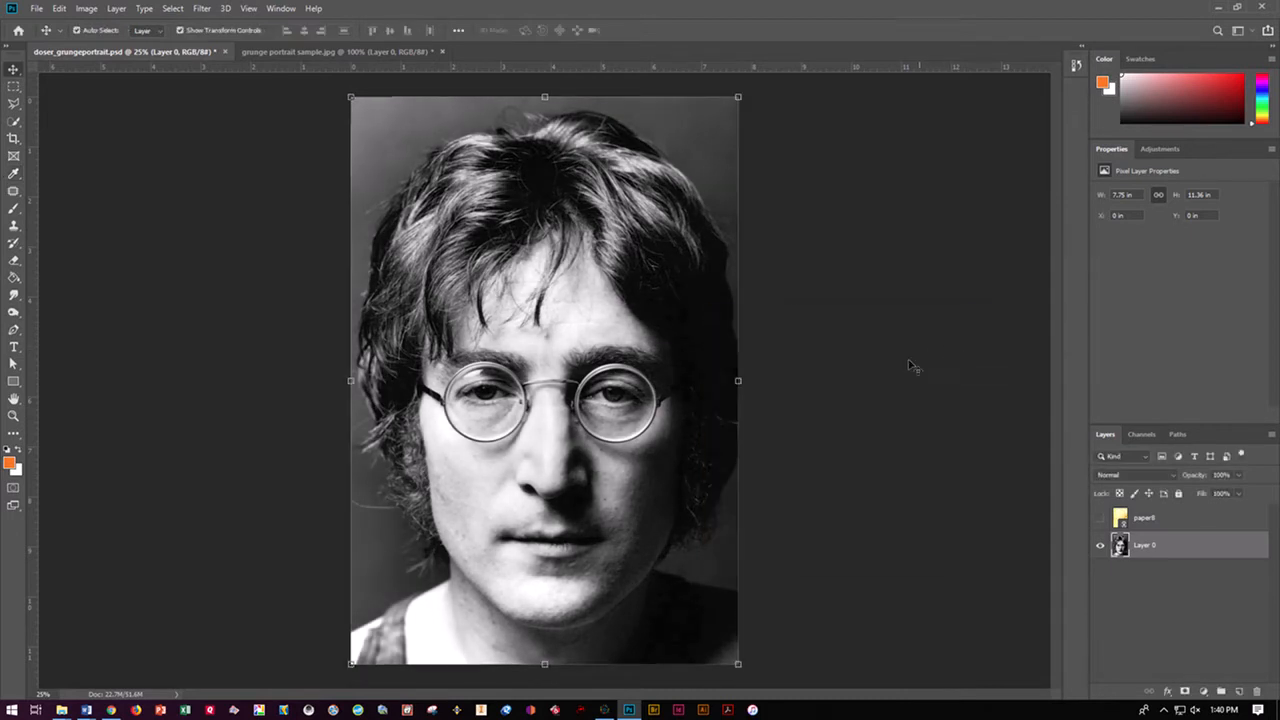
Apply the Artistic Watercolor filter from the Filter Gallery to Layer 0 with Brush Detail 11
left_click(203, 9)
left_click(208, 60)
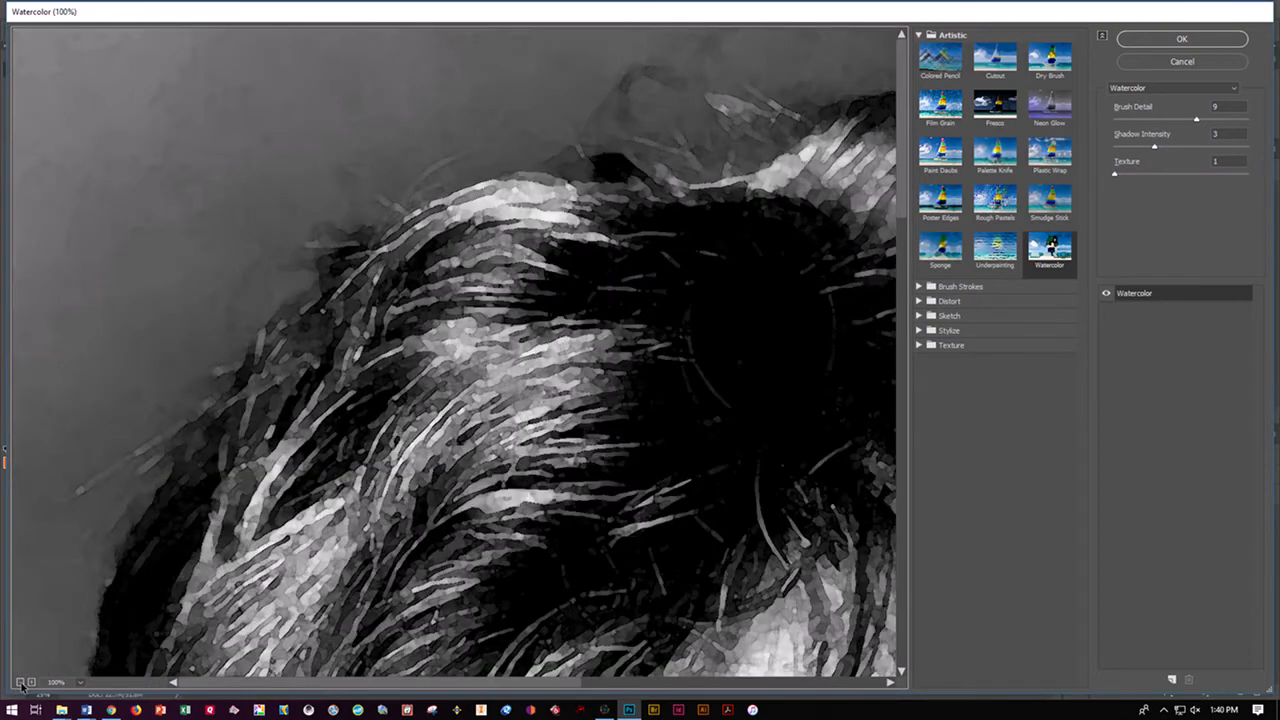
left_click(20, 682)
left_click(20, 682)
left_click(20, 682)
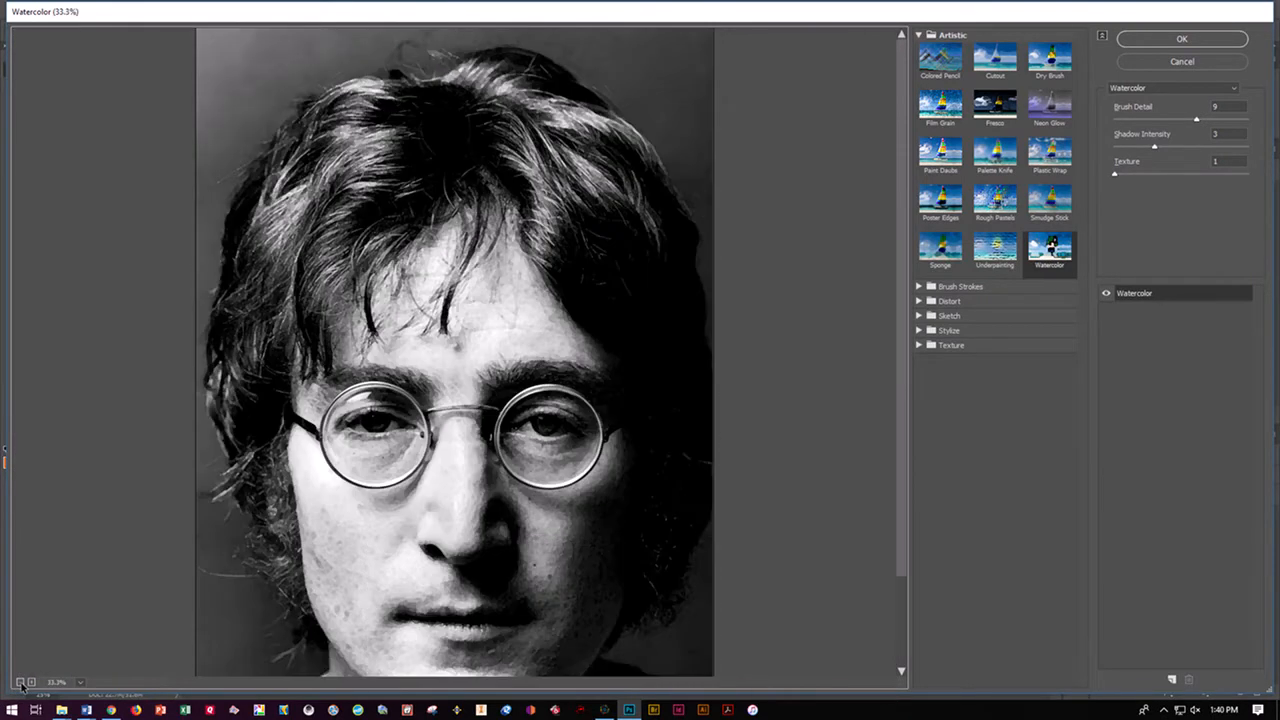
left_click(1058, 252)
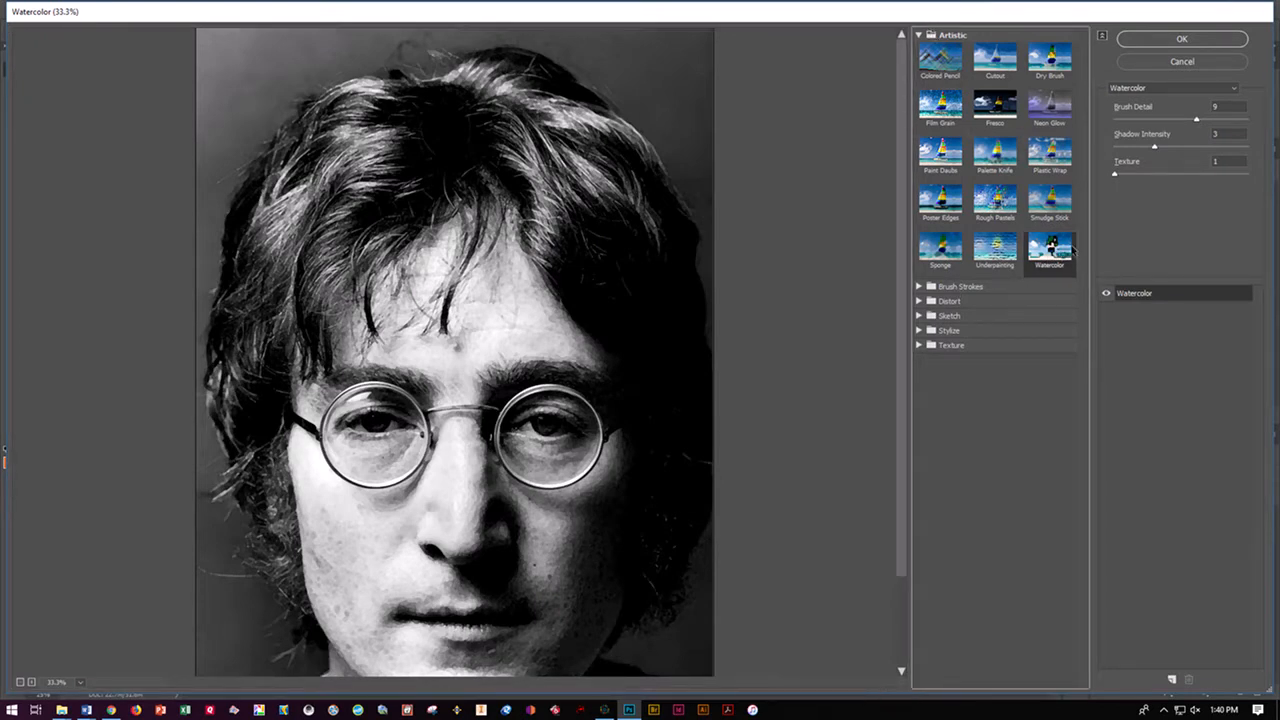
left_click(1213, 119)
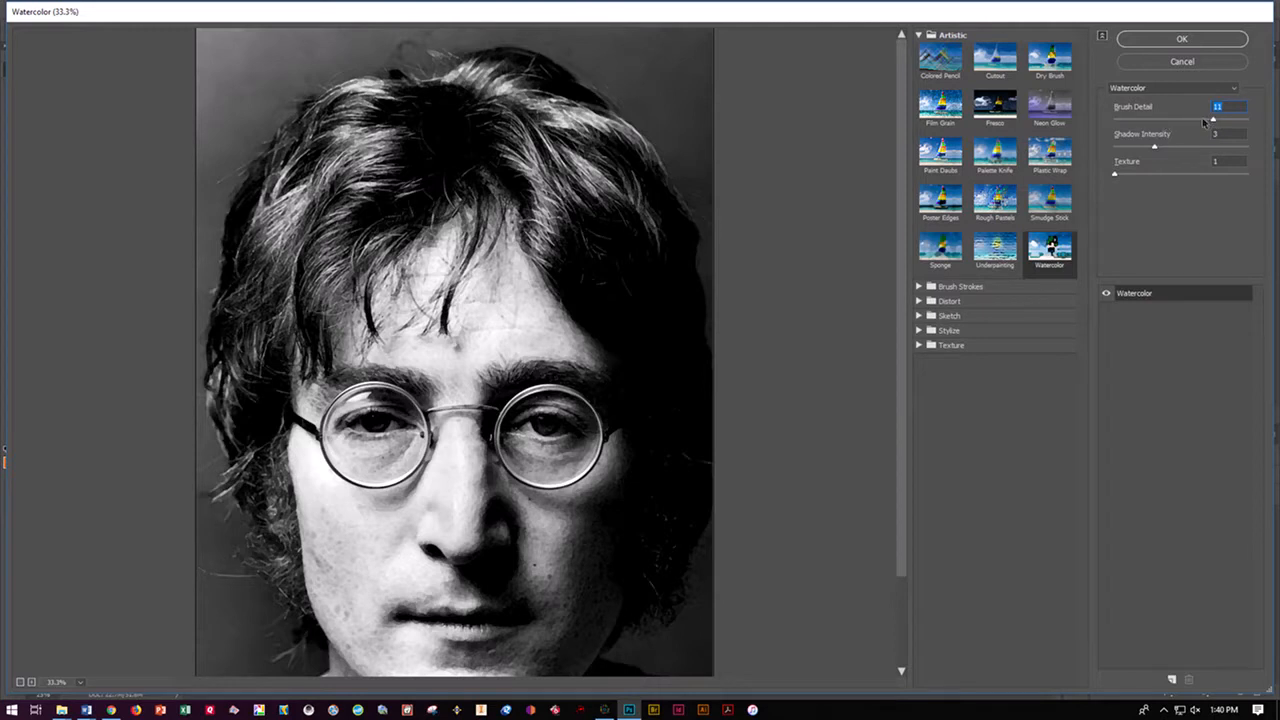
left_click(1169, 41)
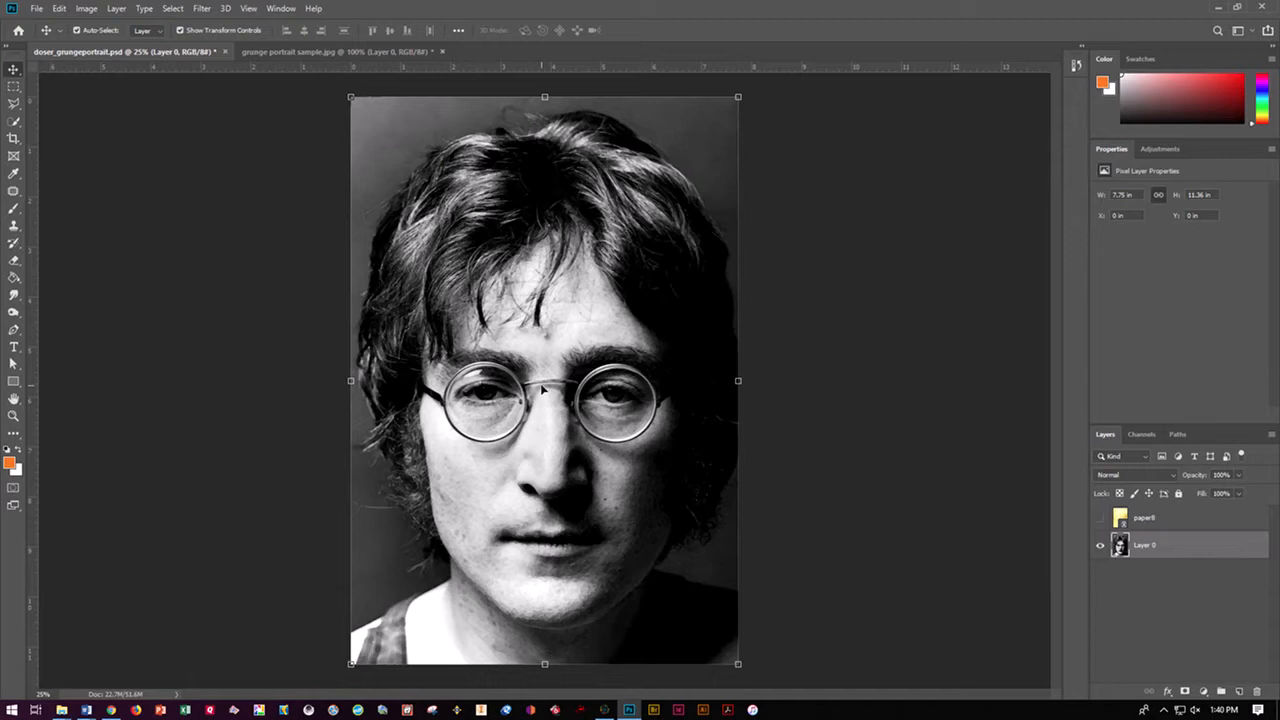
Add an empty layer above paper8 and, with it active, load the RGB channel as a selection
left_click(1160, 523)
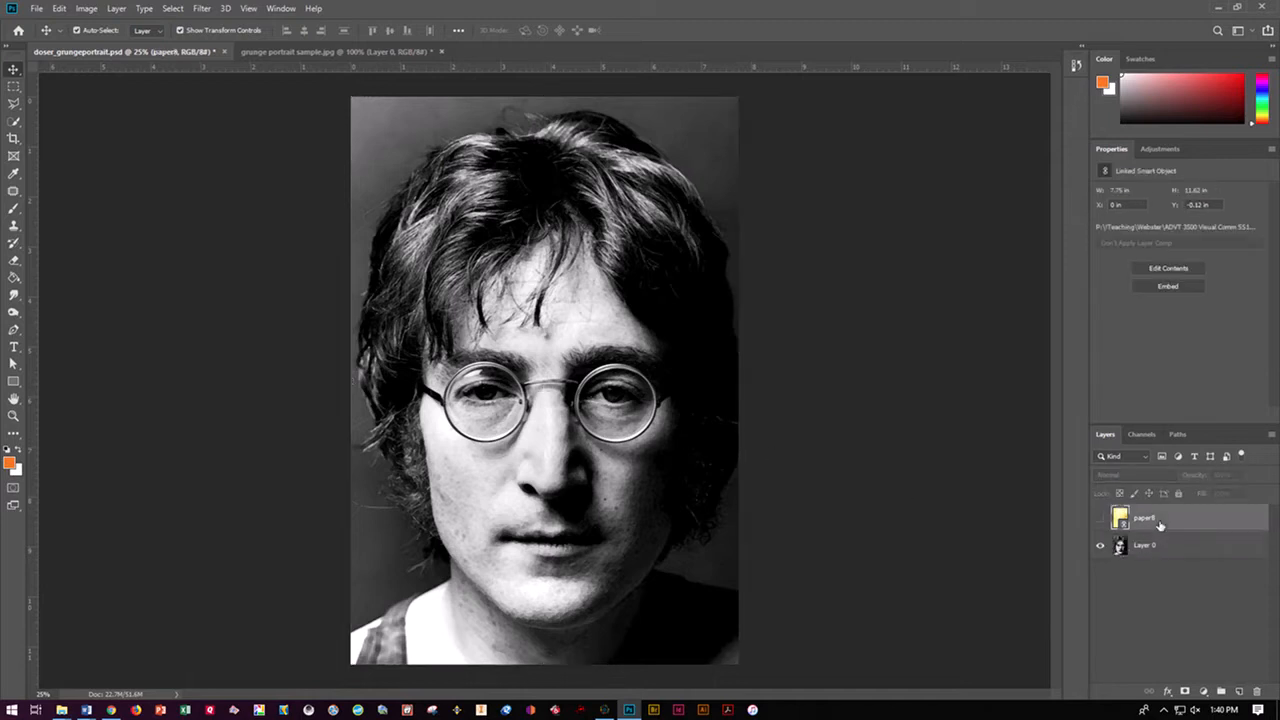
left_click(1240, 693)
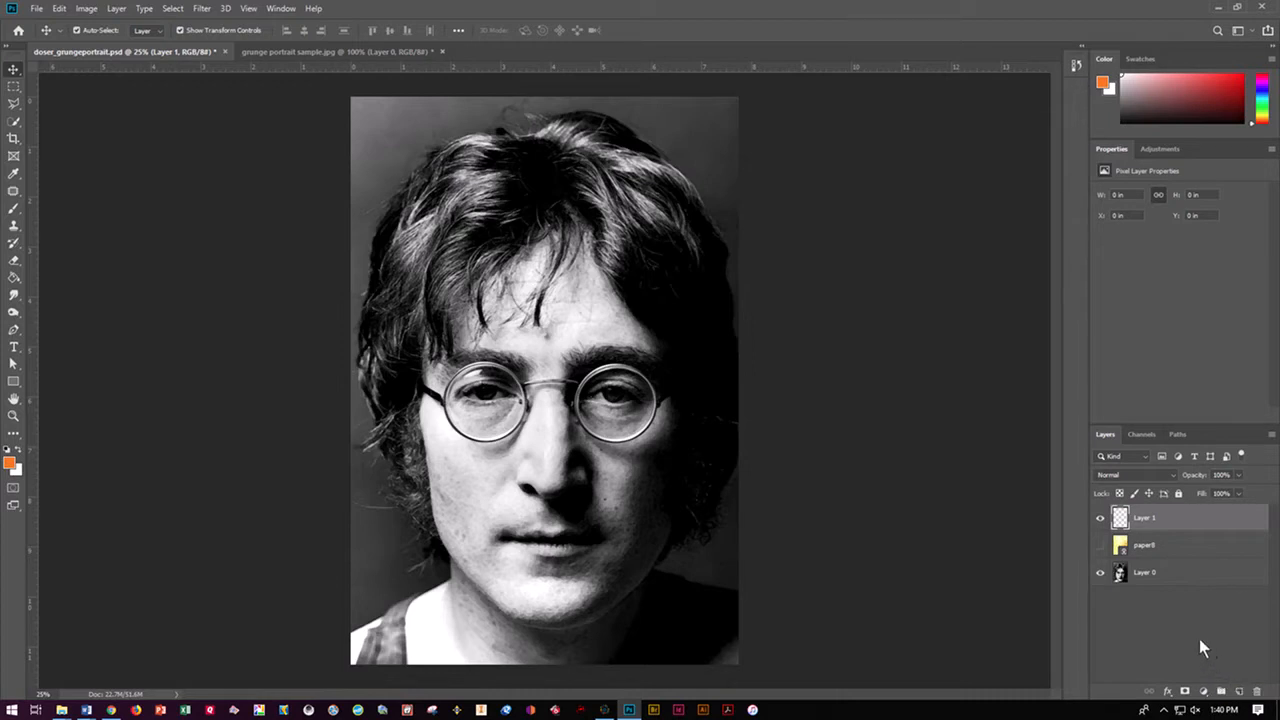
left_click(1157, 575)
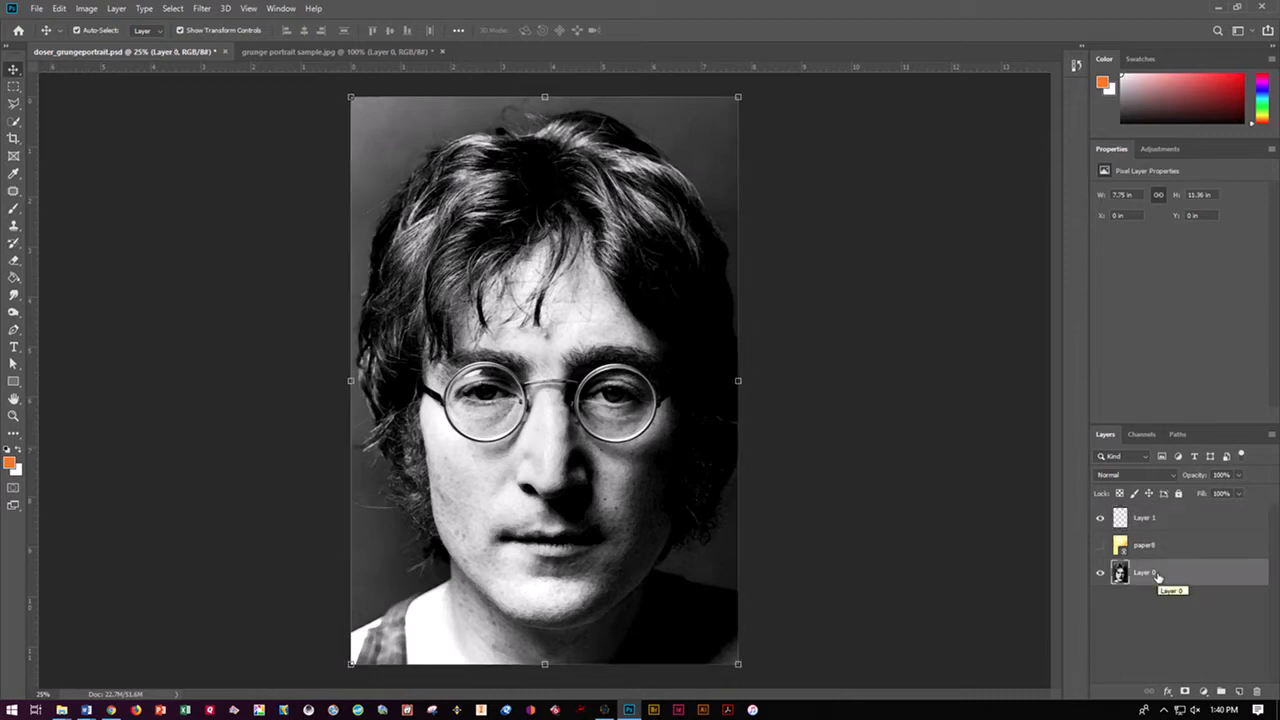
left_click(1141, 434)
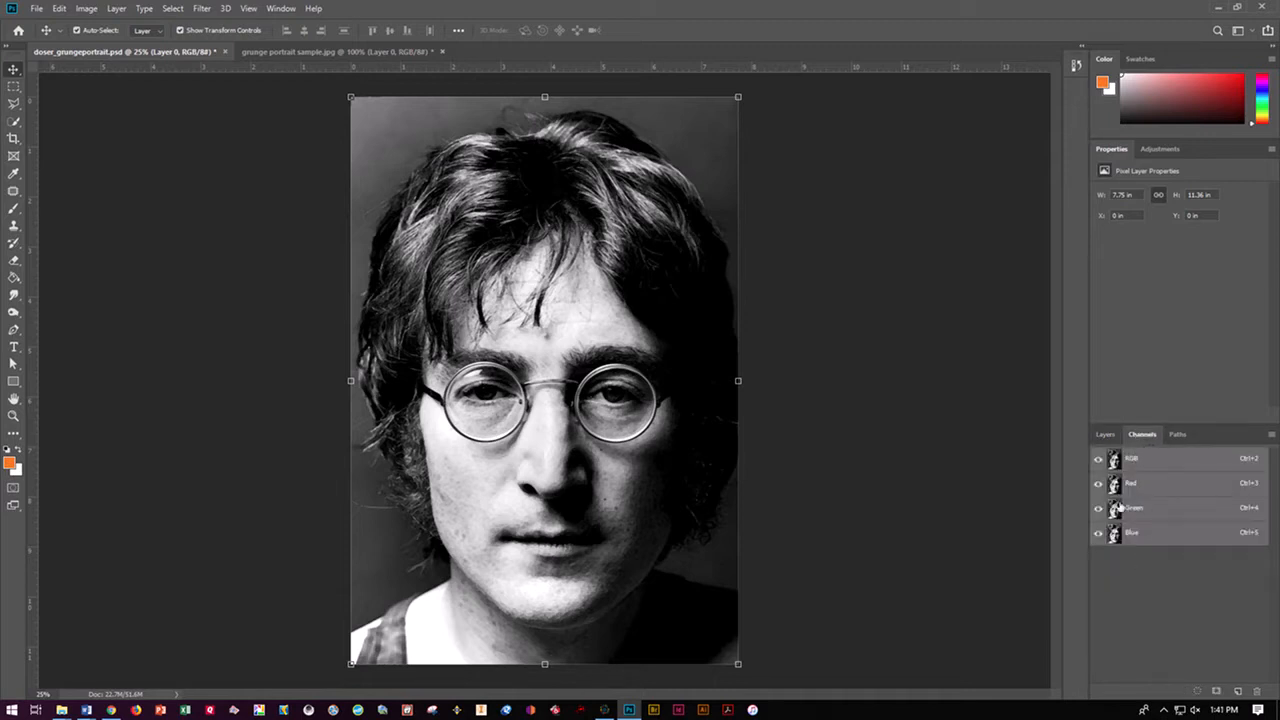
left_click(1105, 434)
left_click(1165, 516)
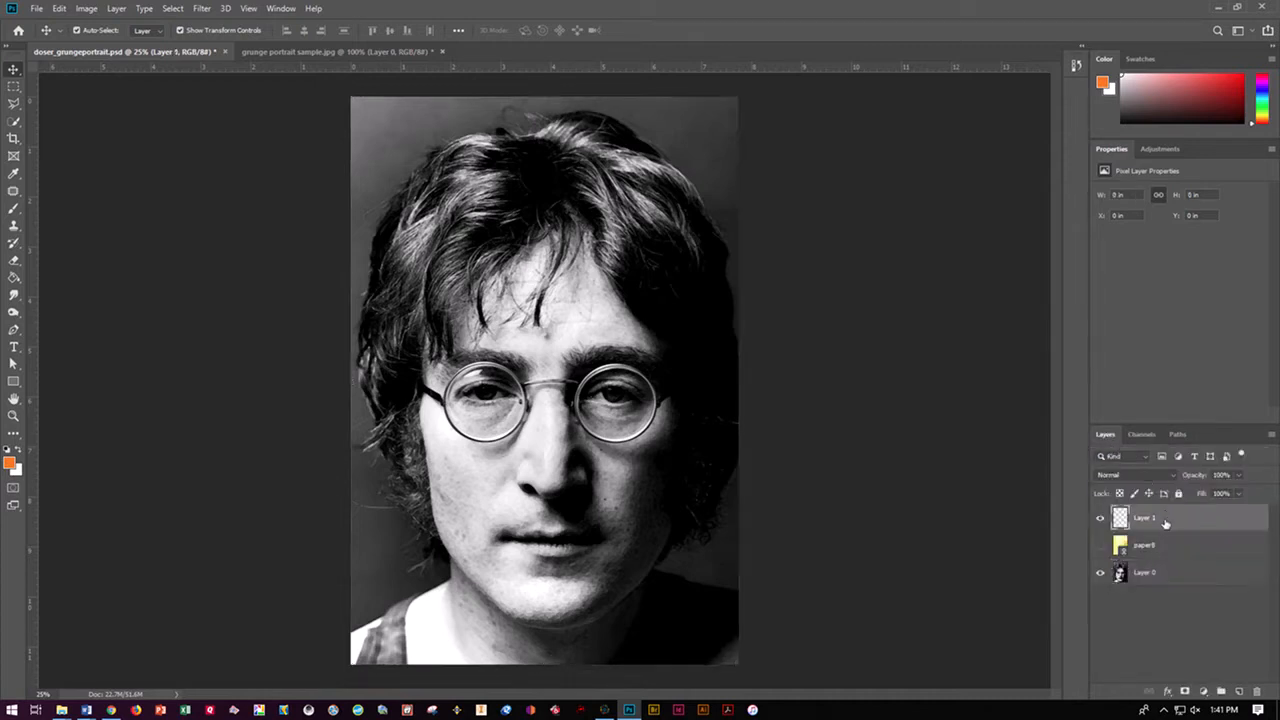
left_click(1149, 434)
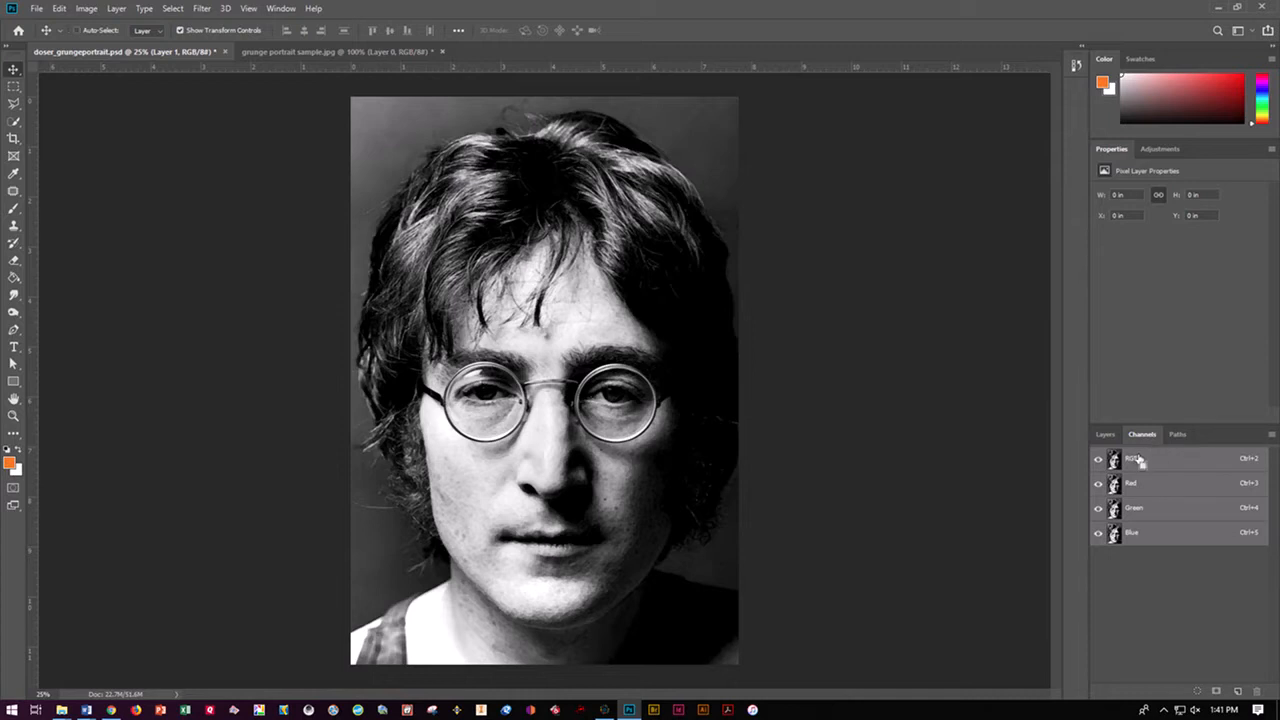
left_click(1137, 458, "ctrl")
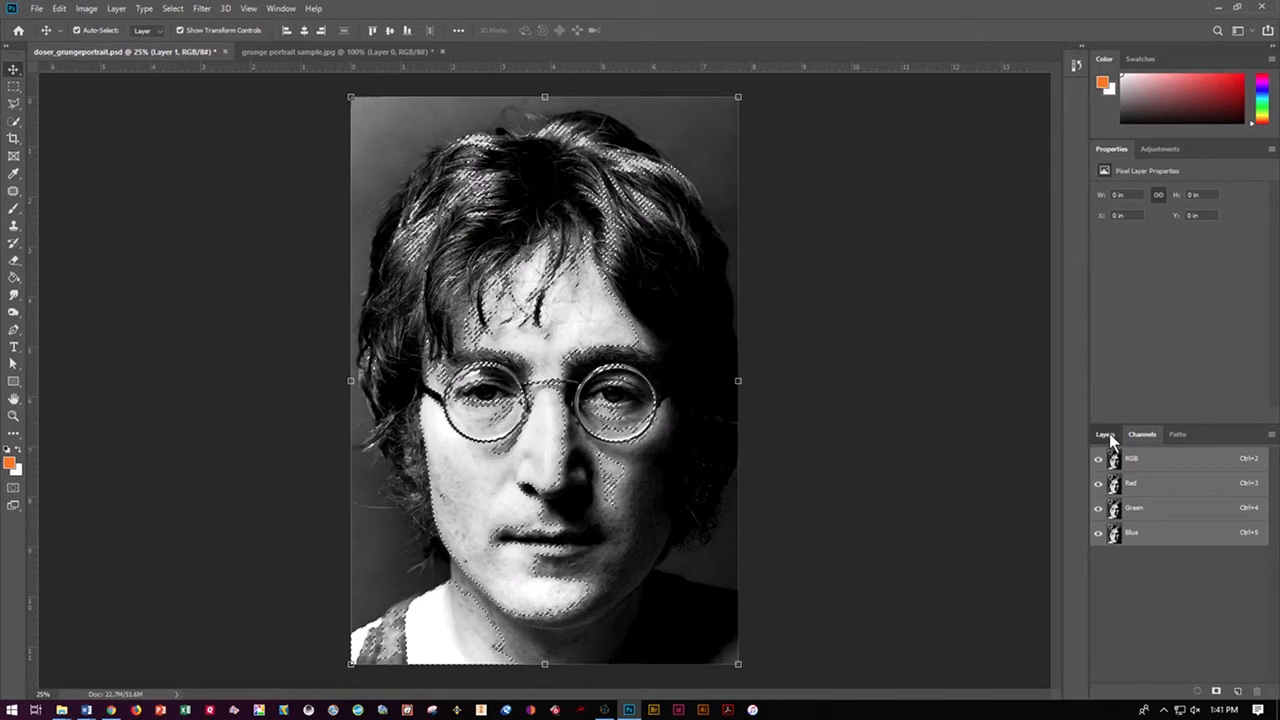
Add an inverted layer mask from the selection to Layer 1, and make paper8 visible instead of Layer 0
left_click(1105, 435)
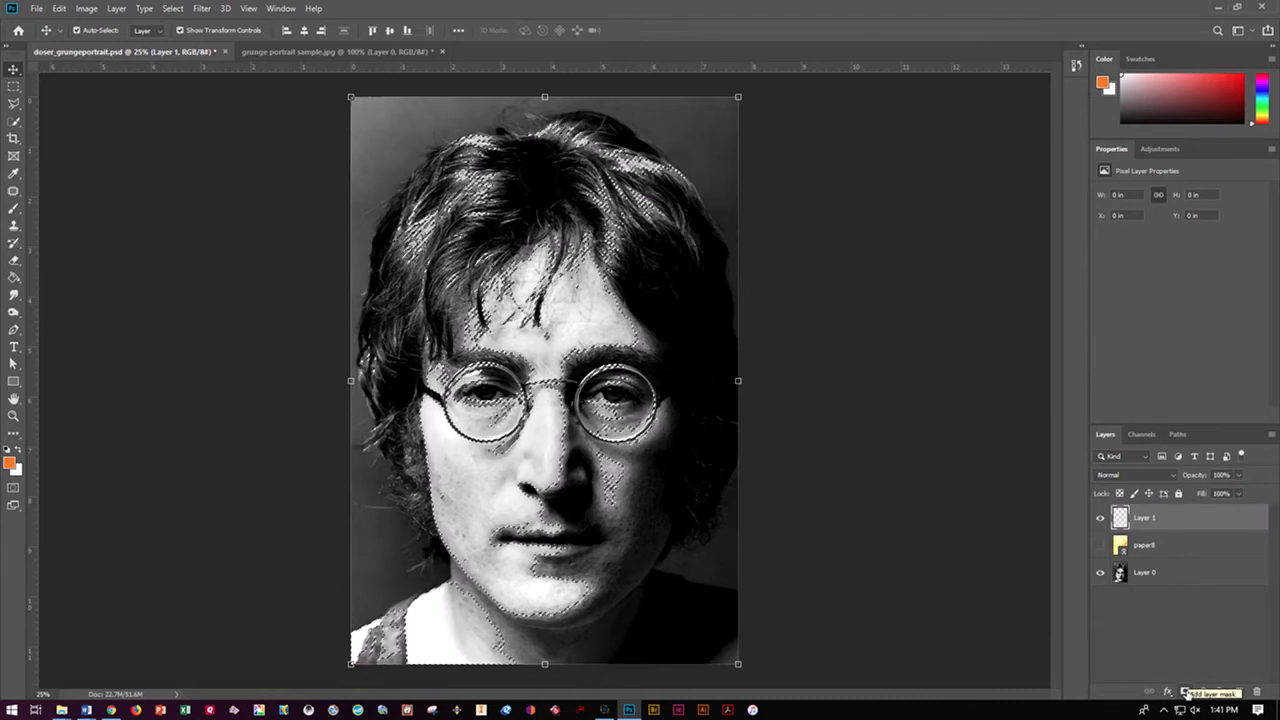
left_click(1185, 691)
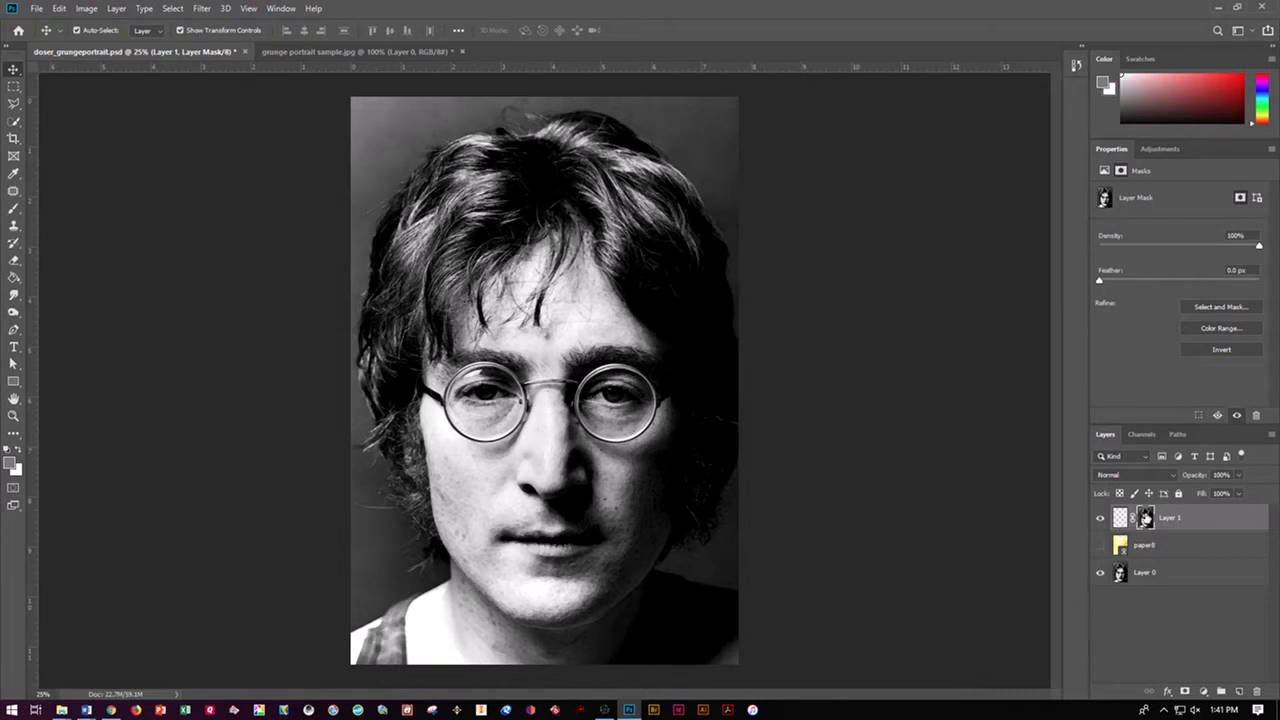
key("ctrl+i")
left_click(1100, 573)
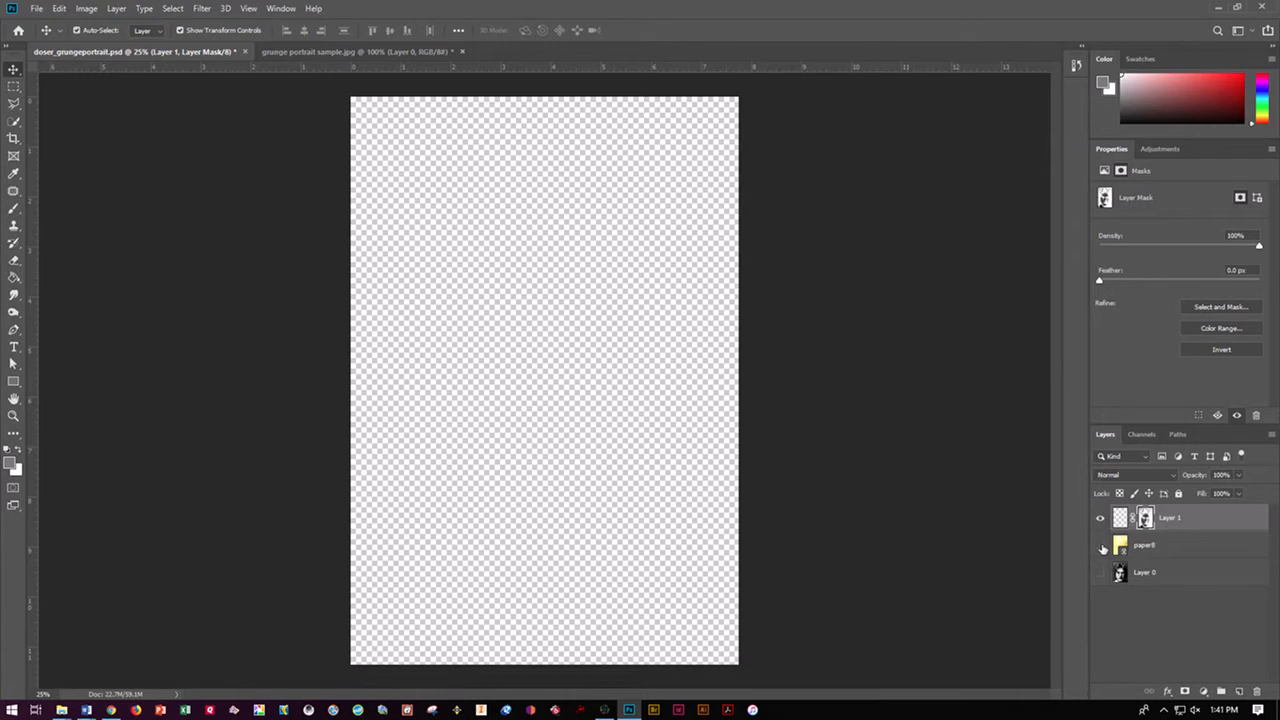
left_click(1100, 545)
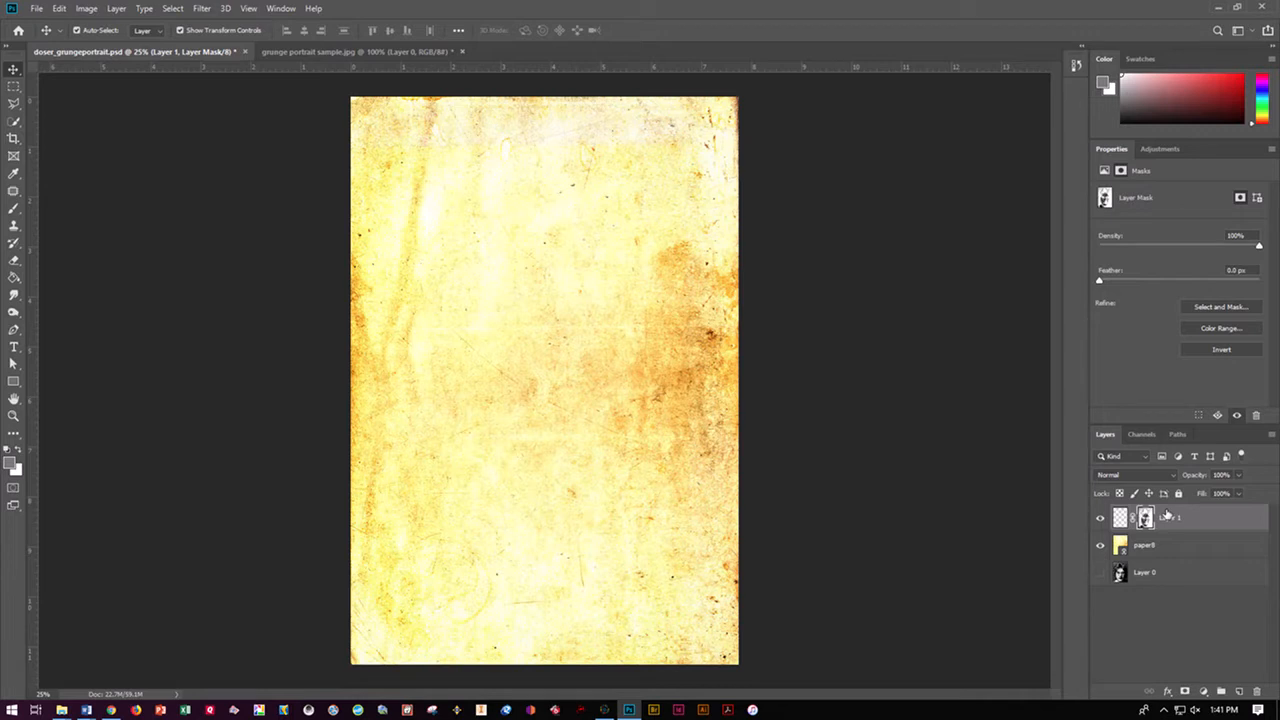
Select the first Spoon Graphics subtle grunge brush for the Brush tool and enlarge it to 5000 px
left_click(14, 211)
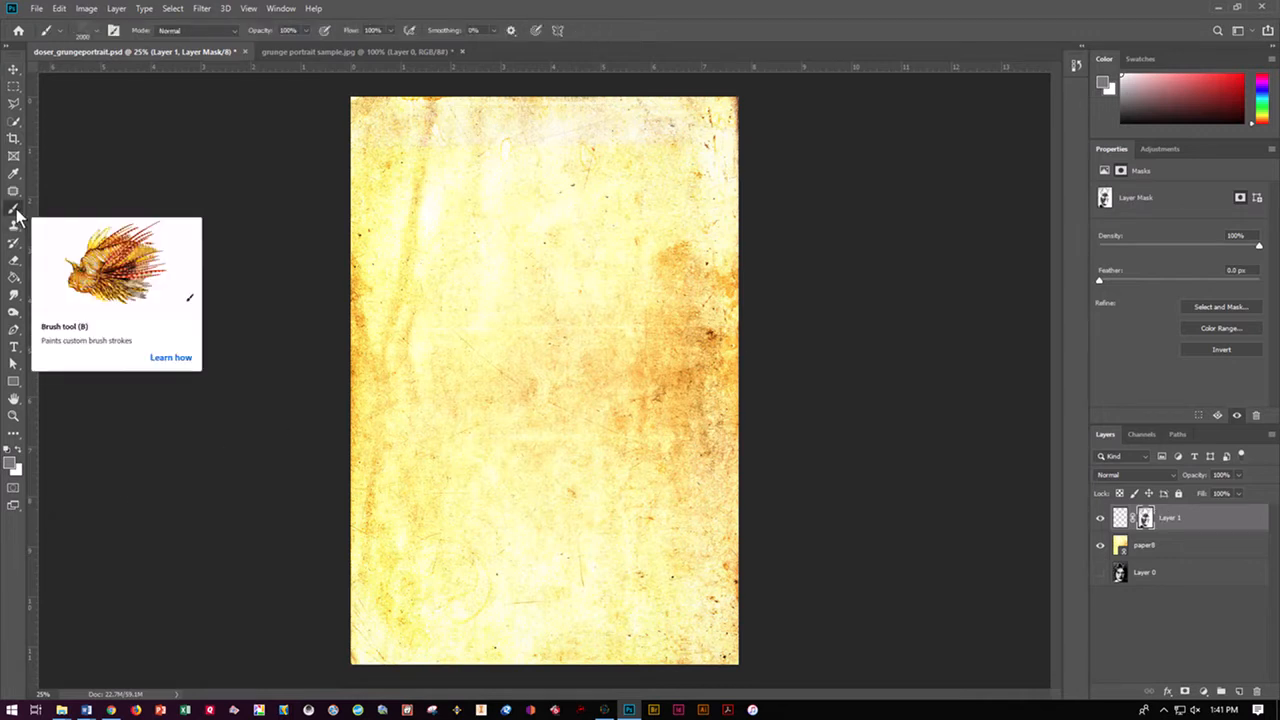
right_click(16, 212)
left_click(97, 33)
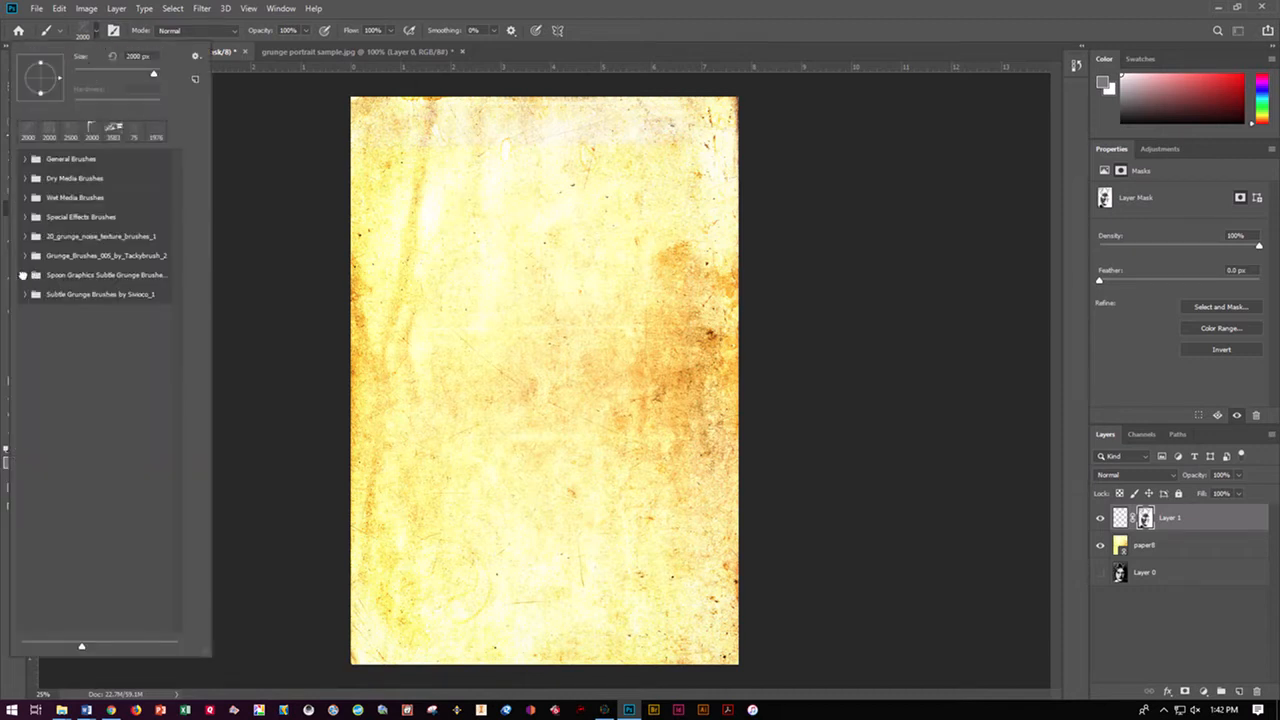
left_click(24, 275)
left_click(82, 300)
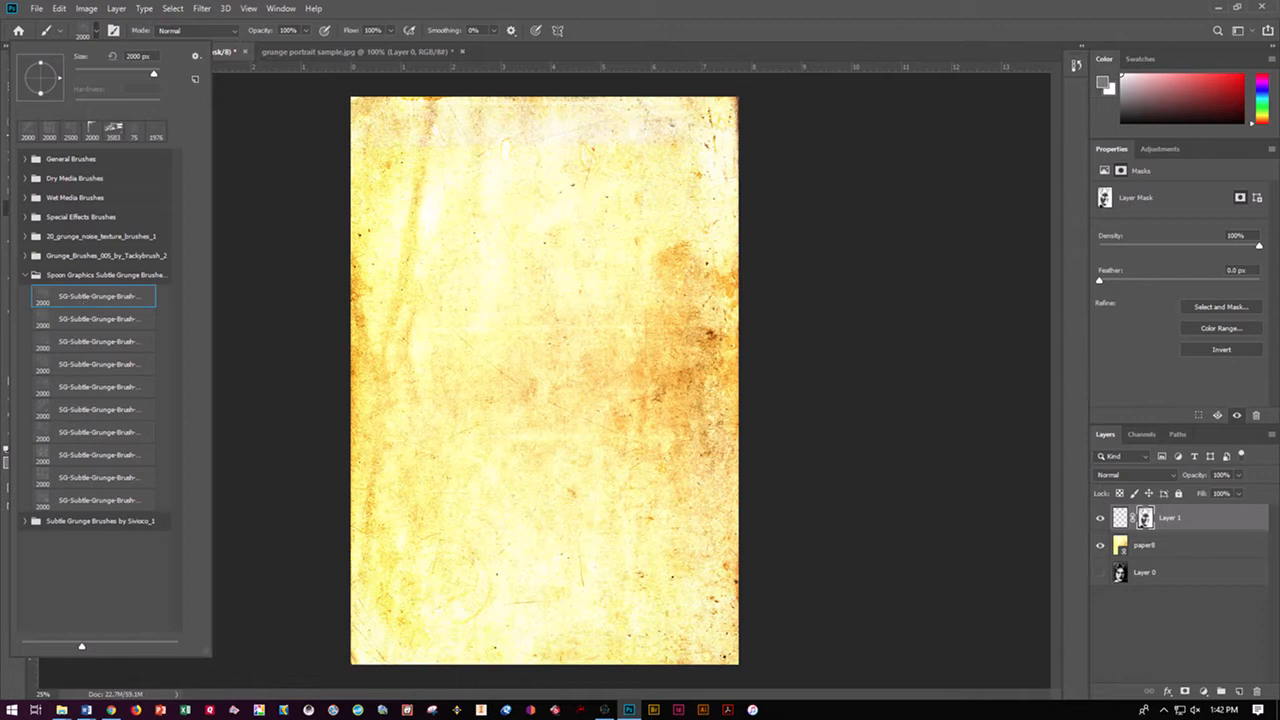
left_click_drag(154, 74, 169, 75)
left_click(545, 54)
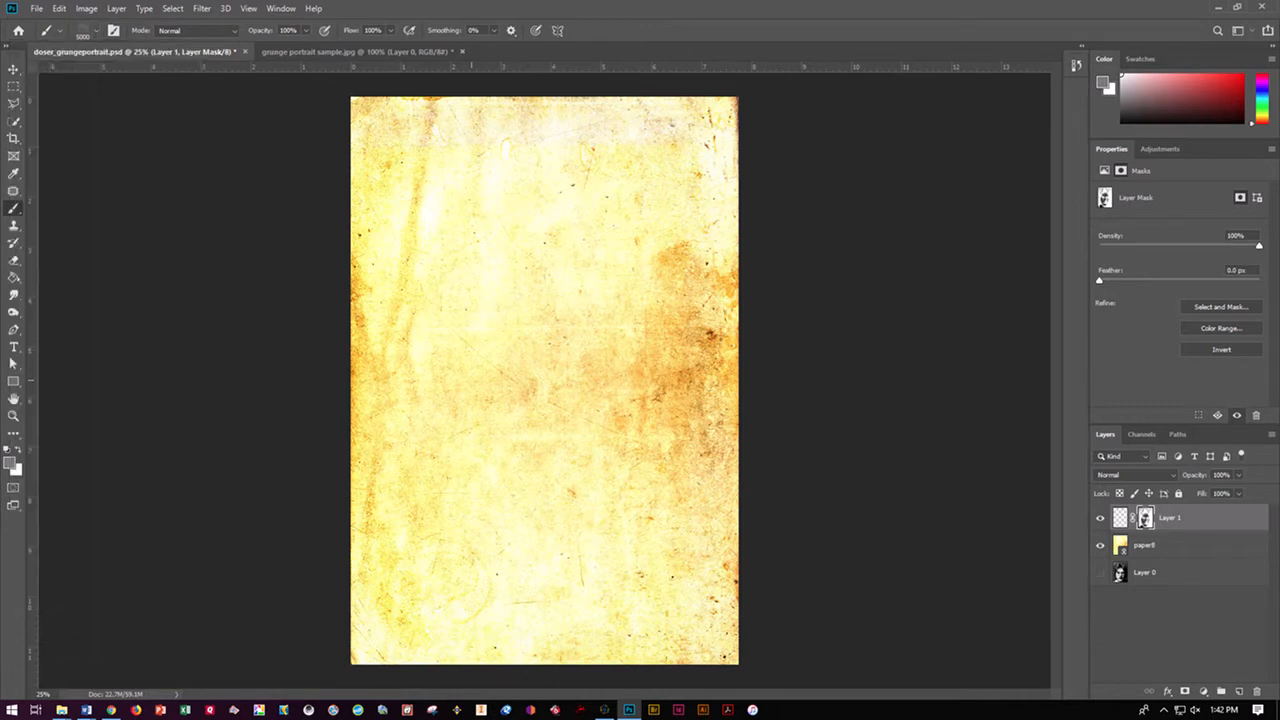
Choose bright red f10b0b as the foreground colour while Layer 1's mask is active
left_click(12, 458)
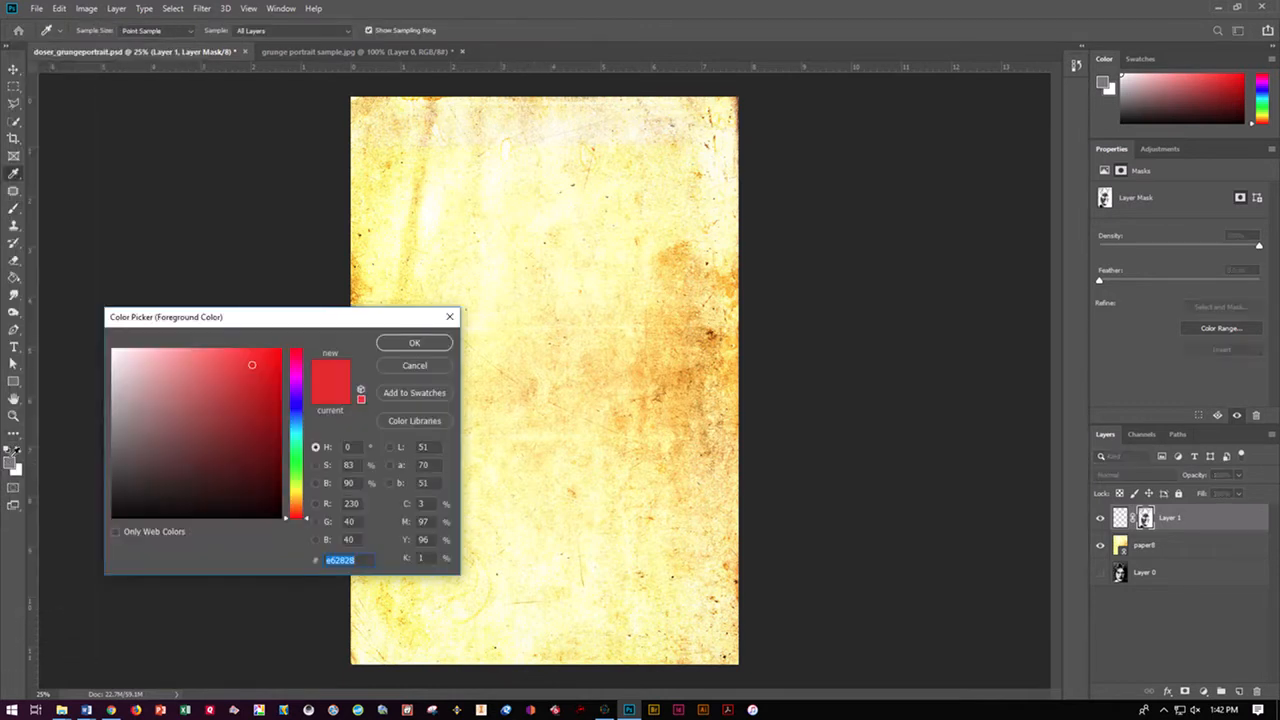
left_click(273, 357)
left_click(405, 345)
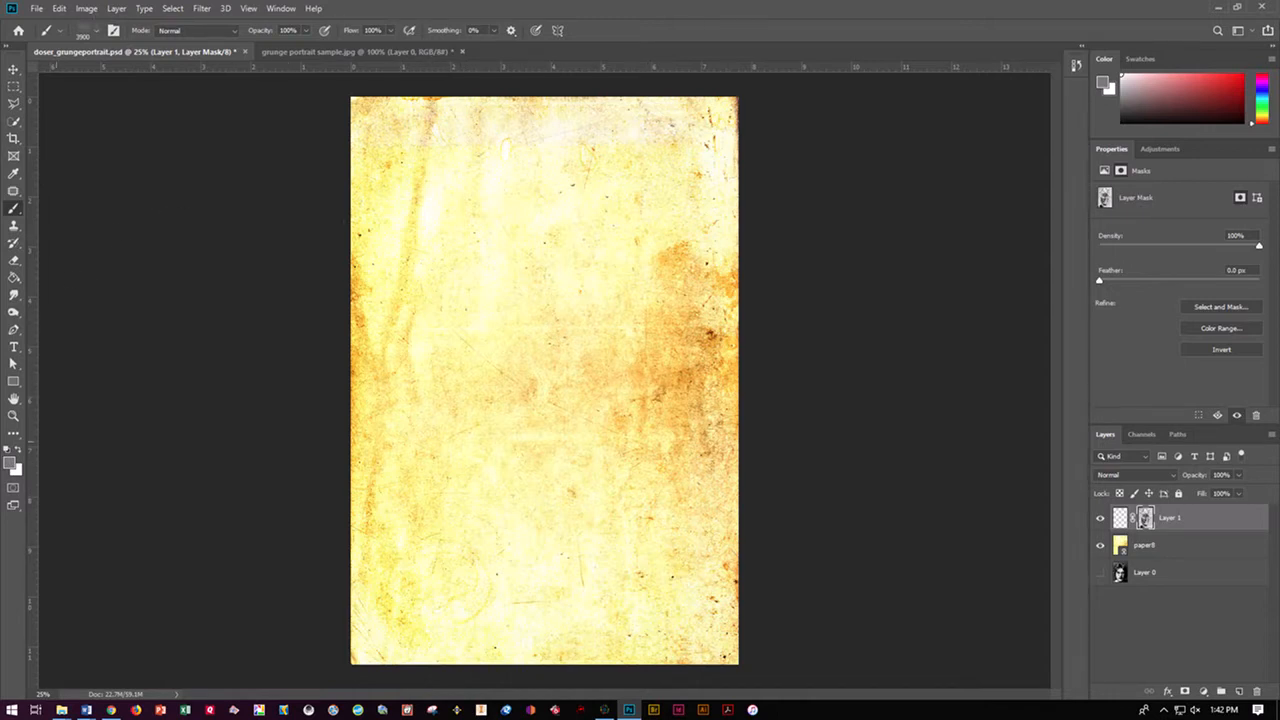
left_click(12, 462)
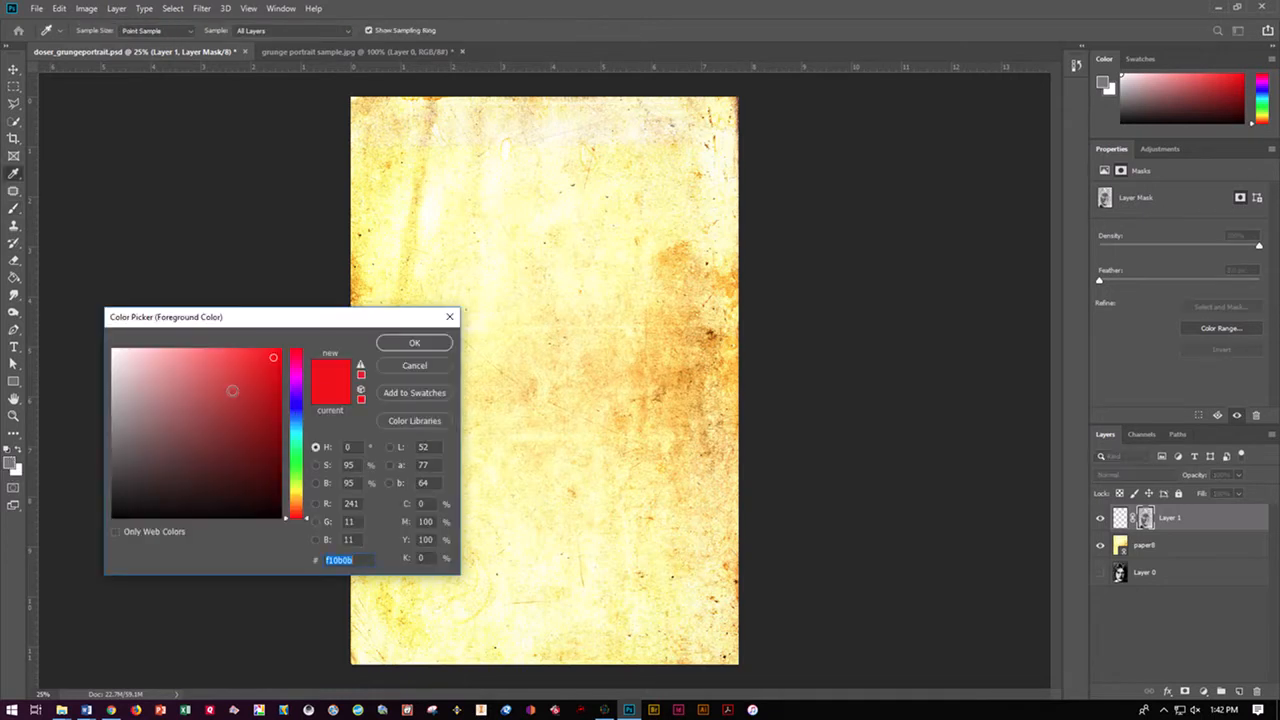
left_click(398, 347)
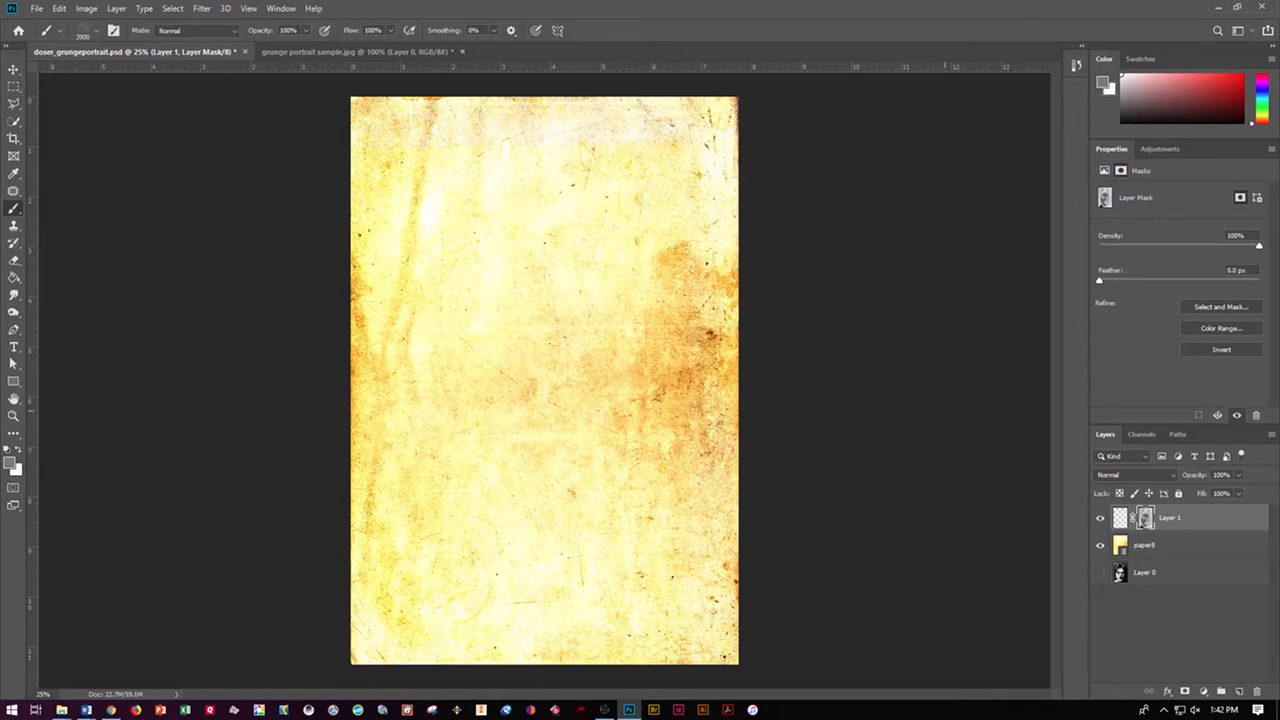
Make Layer 1's pixels active instead of its mask and stamp orange grunge texture over the portrait area
left_click(1120, 518)
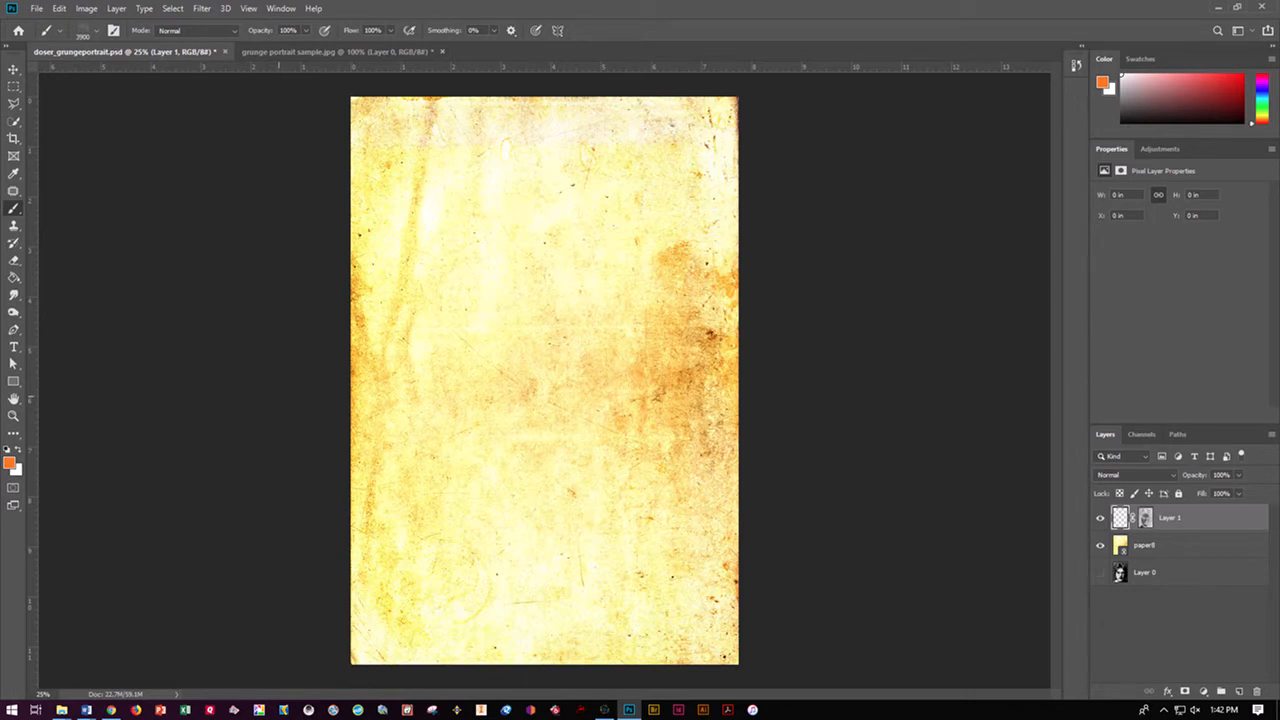
left_click(425, 505)
left_click(536, 548)
left_click(570, 400)
left_click(579, 287)
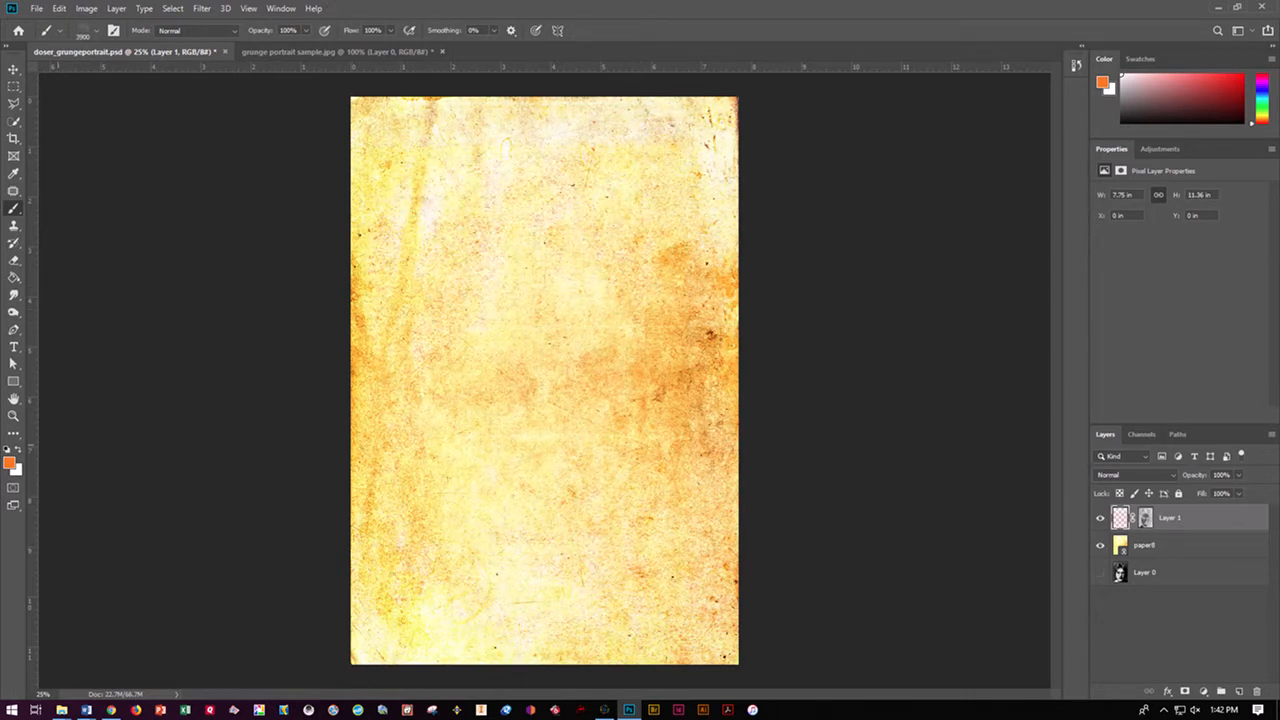
Switch to the eighth Spoon Graphics subtle grunge brush at 2000 px and set a deep blue foreground colour
left_click(96, 30)
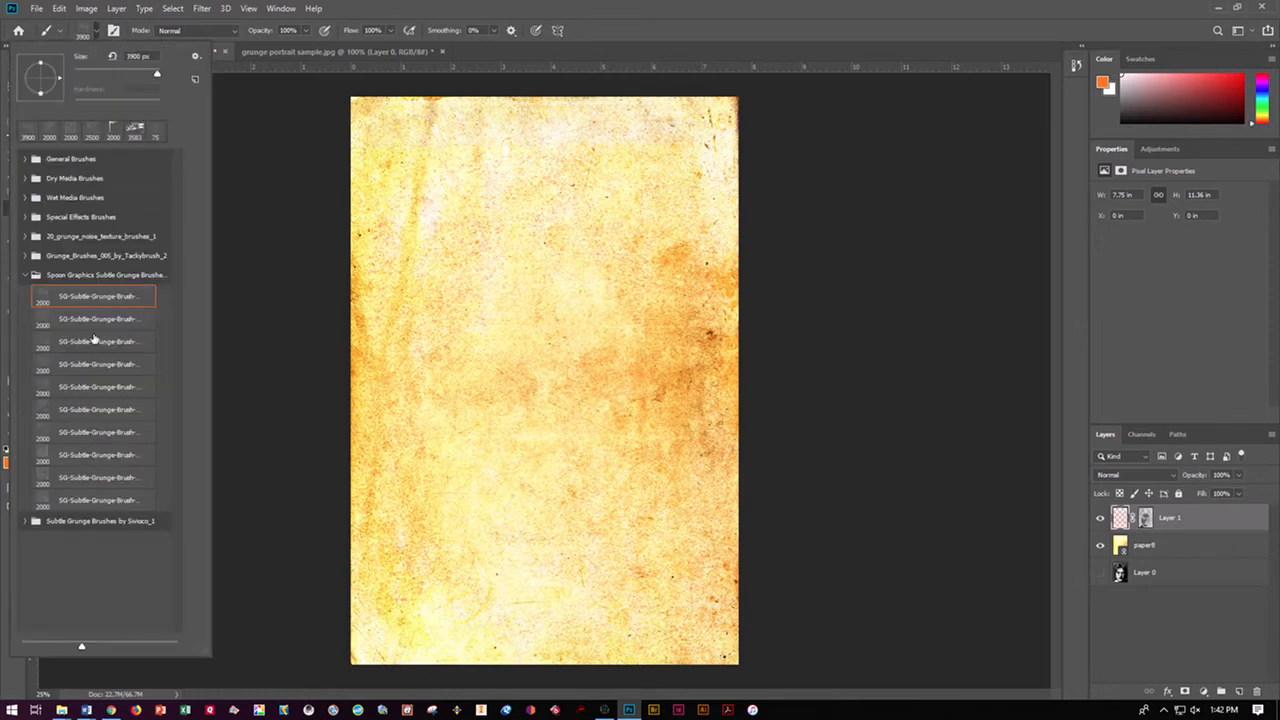
left_click(96, 456)
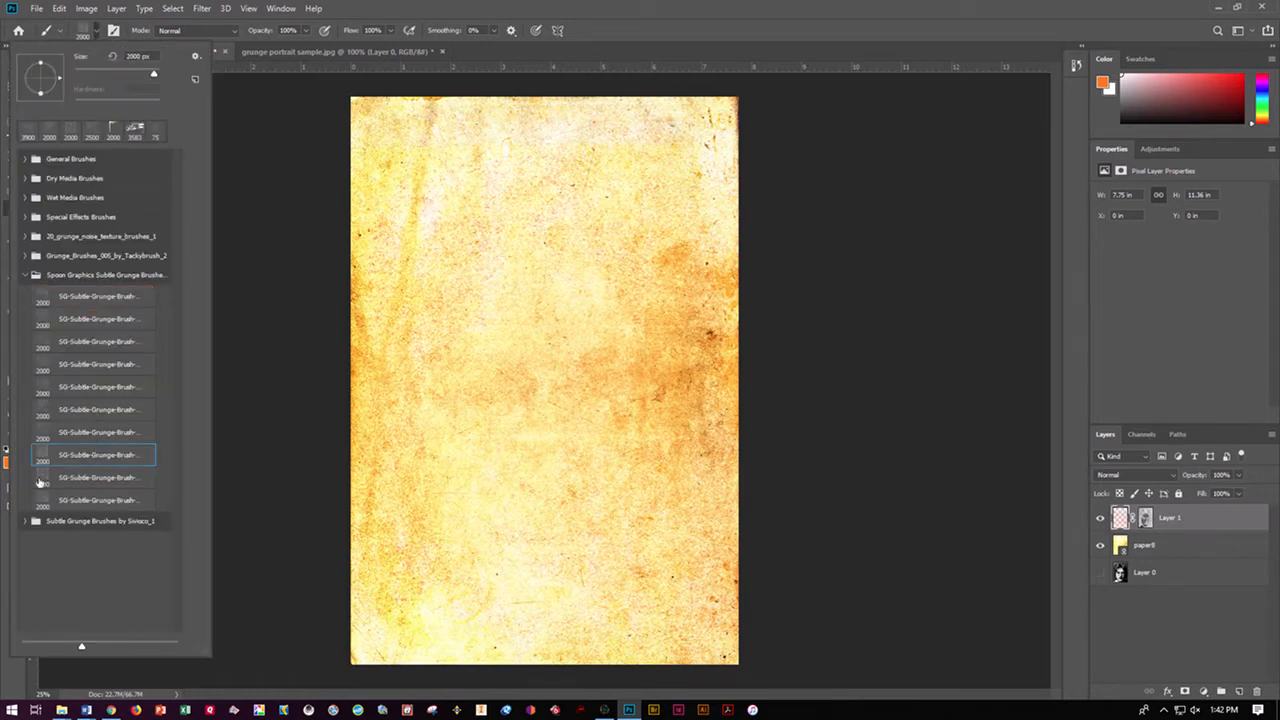
left_click(10, 461)
left_click(299, 407)
left_click(261, 393)
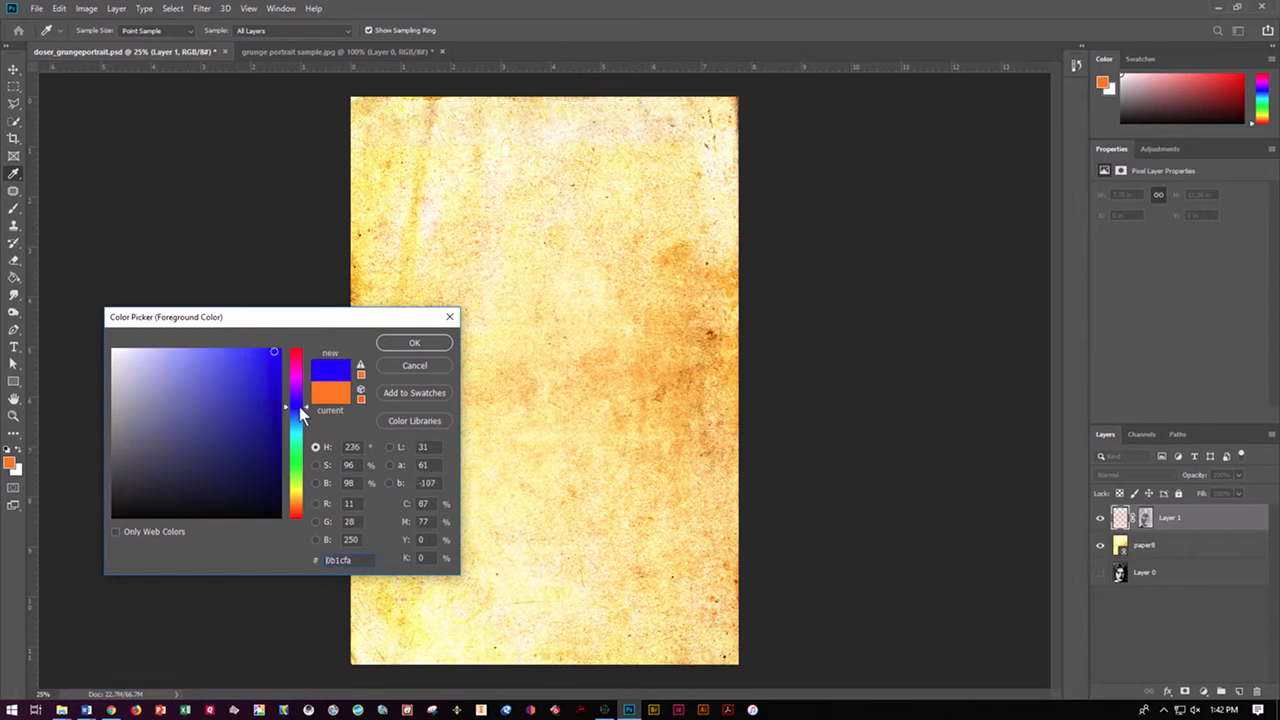
left_click(388, 341)
Stamp the blue grunge brush repeatedly across Layer 1 to bring out the hair, face and glasses on the paper
left_click(278, 277)
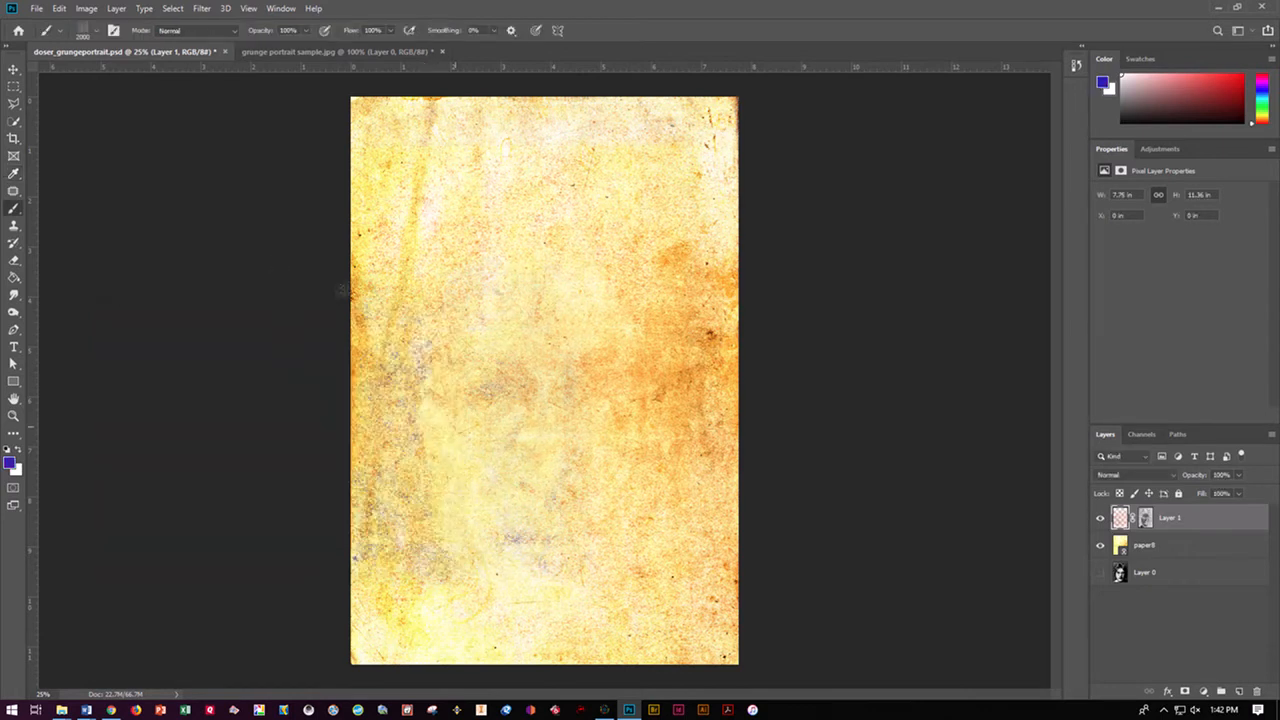
left_click(486, 366)
left_click(513, 78)
left_click(489, 58)
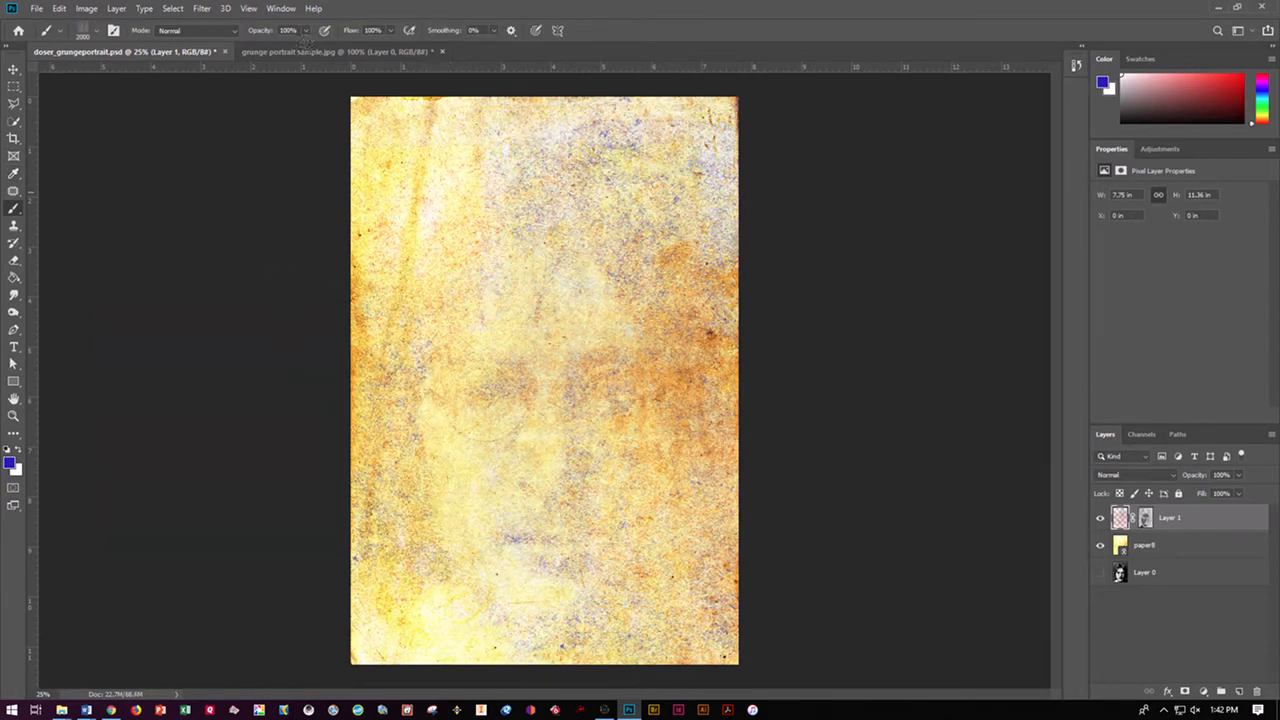
left_click(285, 59)
left_click(226, 112)
left_click(230, 291)
left_click(378, 281)
left_click(541, 293)
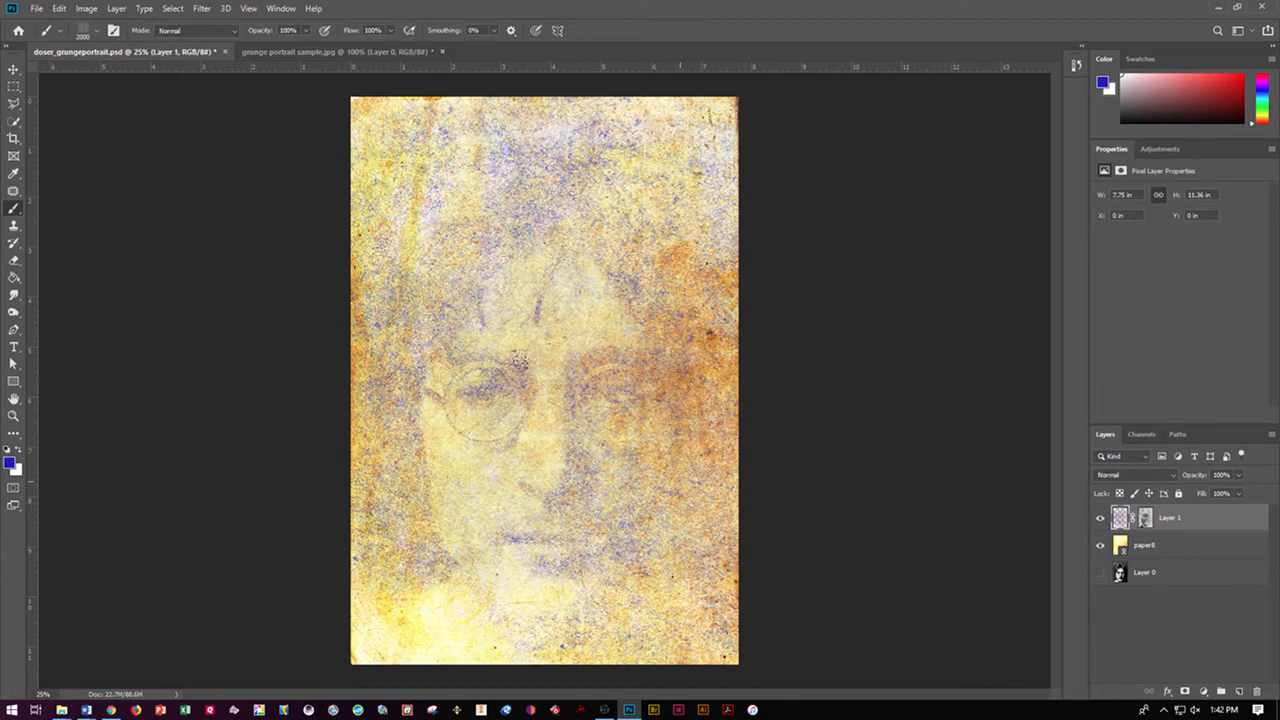
left_click(509, 399)
left_click(385, 473)
left_click(281, 468)
left_click(173, 477)
left_click(209, 233)
left_click(224, 110)
left_click(232, 34)
left_click(400, 32)
left_click(722, 208)
left_click(758, 440)
left_click(660, 582)
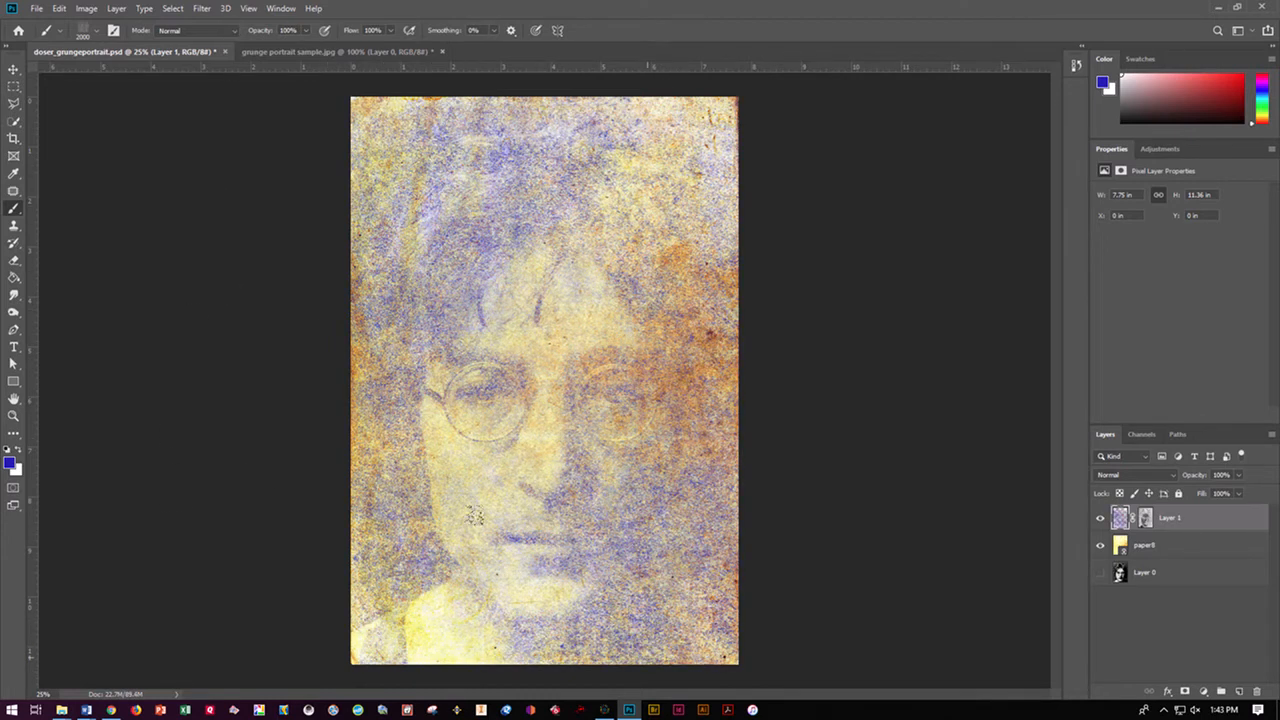
Change the foreground colour to bright green
left_click(10, 461)
left_click(296, 458)
left_click(262, 356)
left_click(415, 343)
Select Sampled Brush #19 from the Grunge_Brushes_005_by_Tackybrush_2 set and enlarge it to 2600 px
left_click(97, 28)
left_click(27, 521)
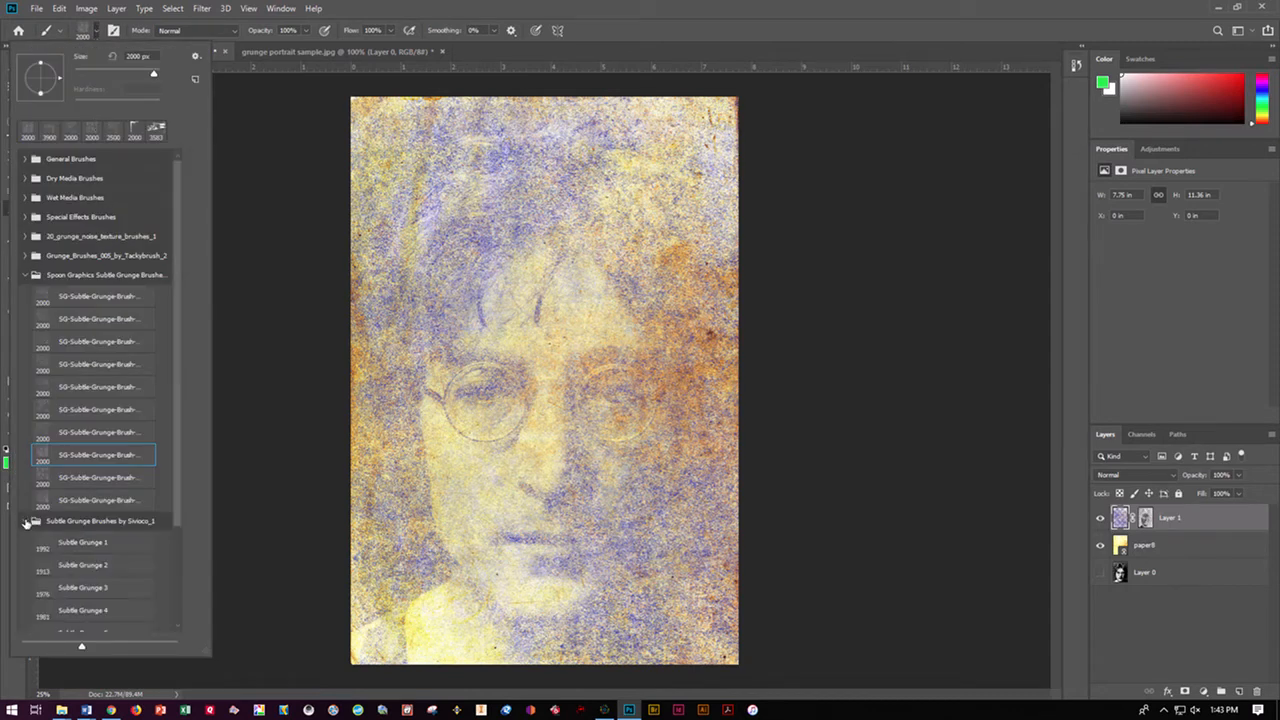
left_click(26, 256)
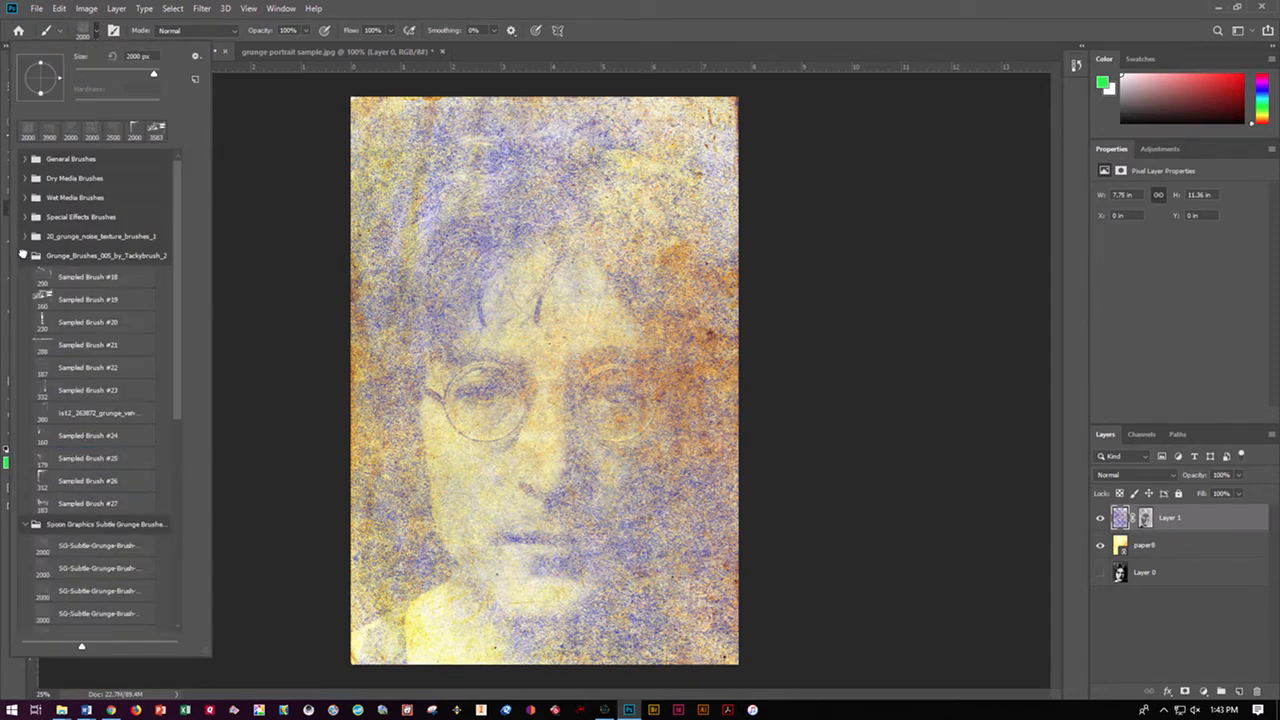
left_click(64, 300)
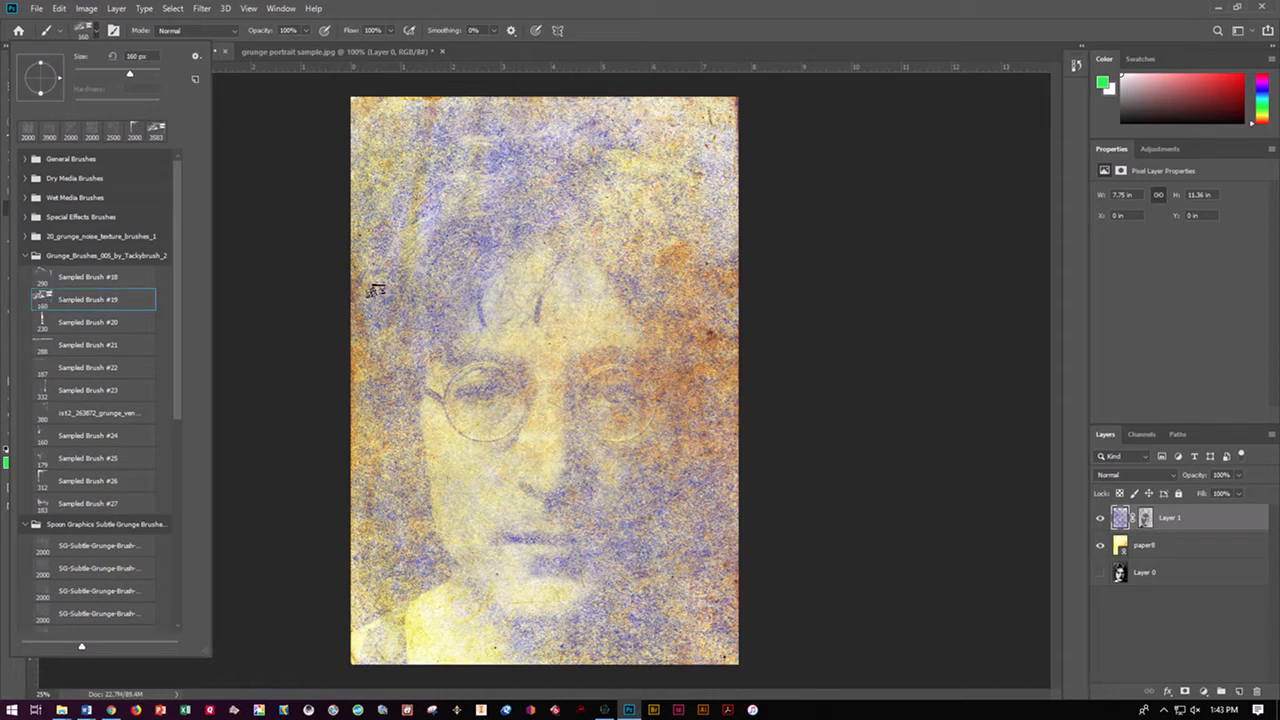
left_click(603, 58)
key("bracketright")
key("bracketright")
key("bracketright")
key("bracketright")
key("bracketright")
key("bracketright")
key("bracketright")
key("bracketright")
key("bracketright")
key("bracketright")
key("bracketright")
key("bracketright")
key("bracketright")
key("bracketright")
key("bracketright")
key("bracketright")
key("bracketright")
key("bracketright")
key("bracketright")
key("bracketright")
key("bracketright")
key("bracketright")
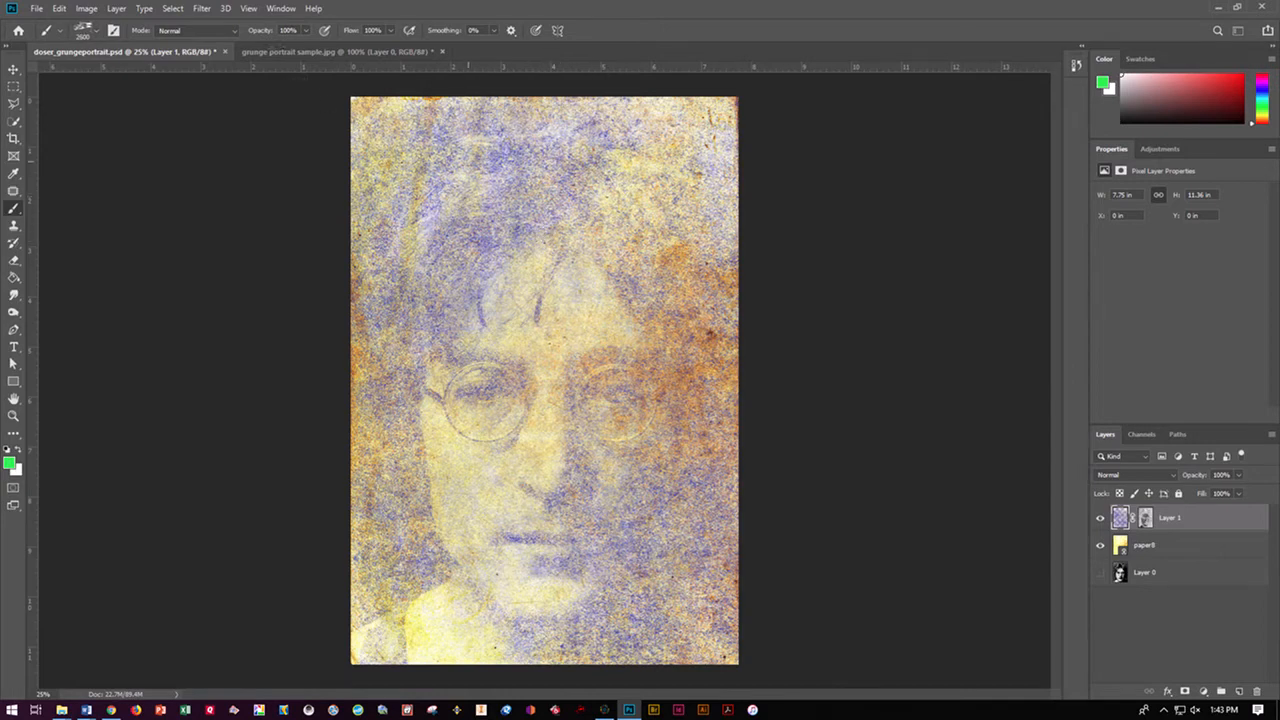
Try green grunge stamps over the hair, the shoulders and the glasses on Layer 1
left_click(468, 160)
left_click(585, 590)
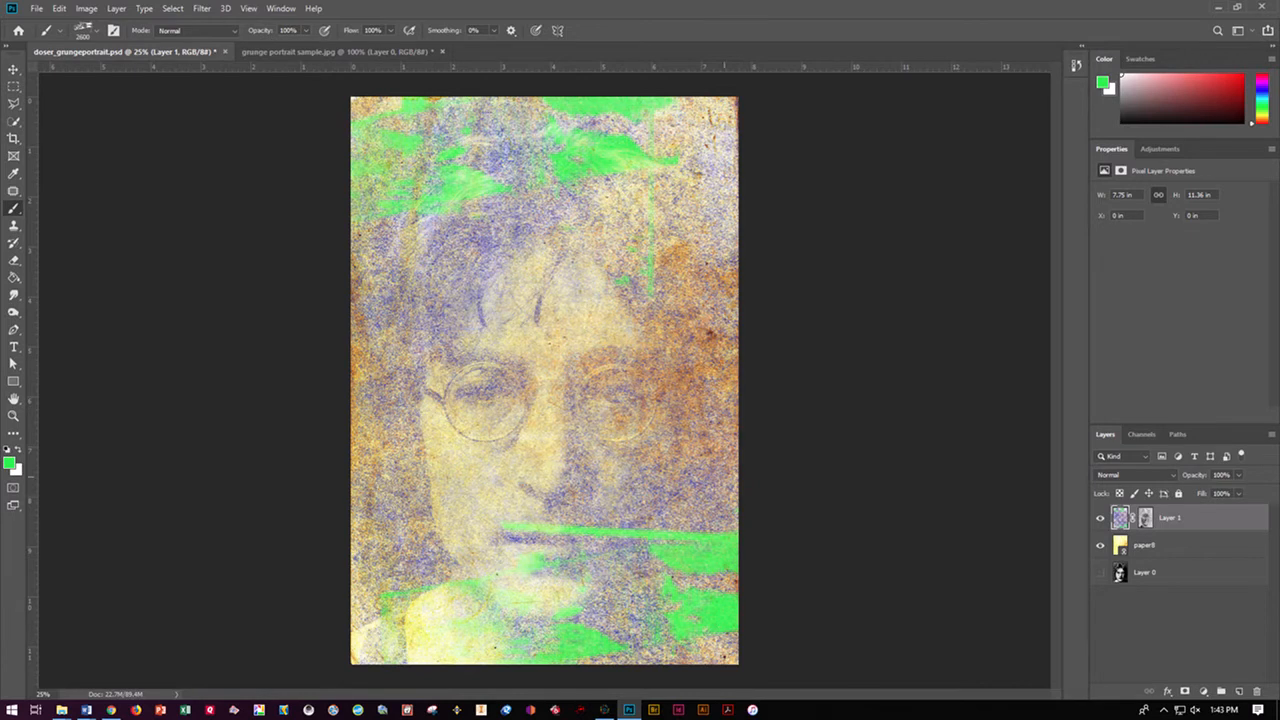
left_click(497, 190)
left_click(157, 522)
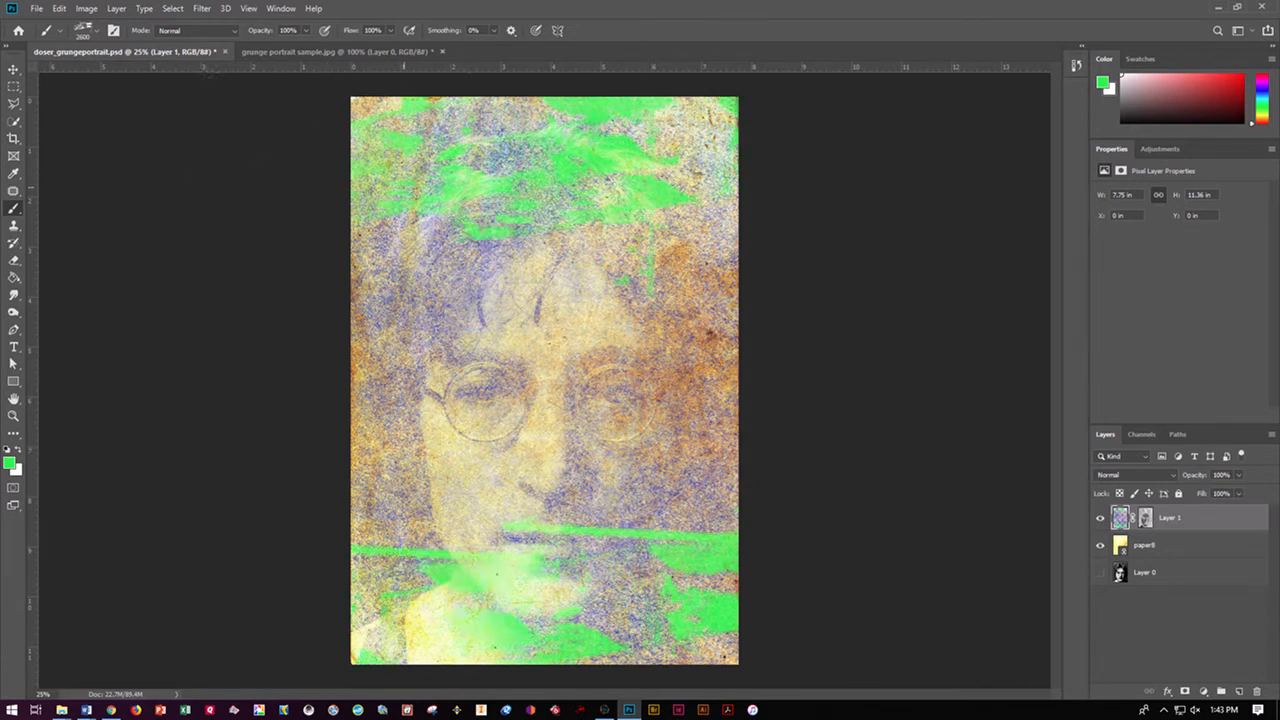
left_click(596, 415)
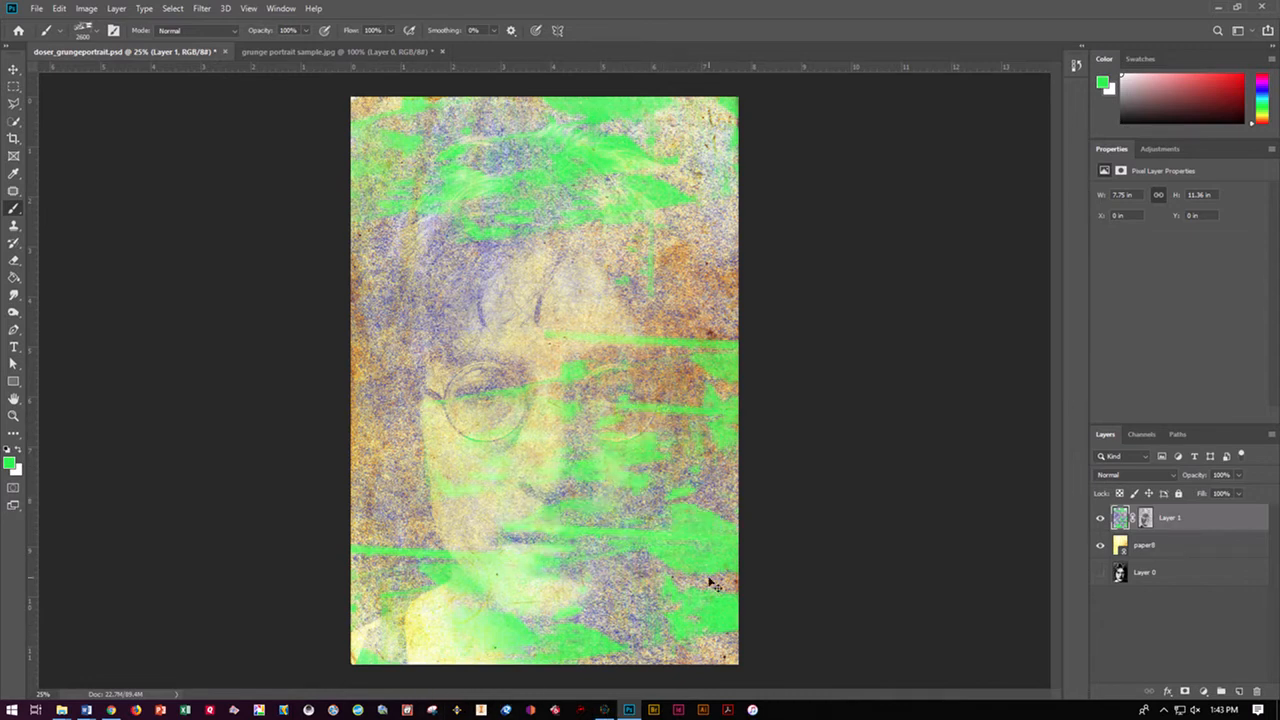
Undo all the green stamps by returning to the history state before them
key("ctrl+z")
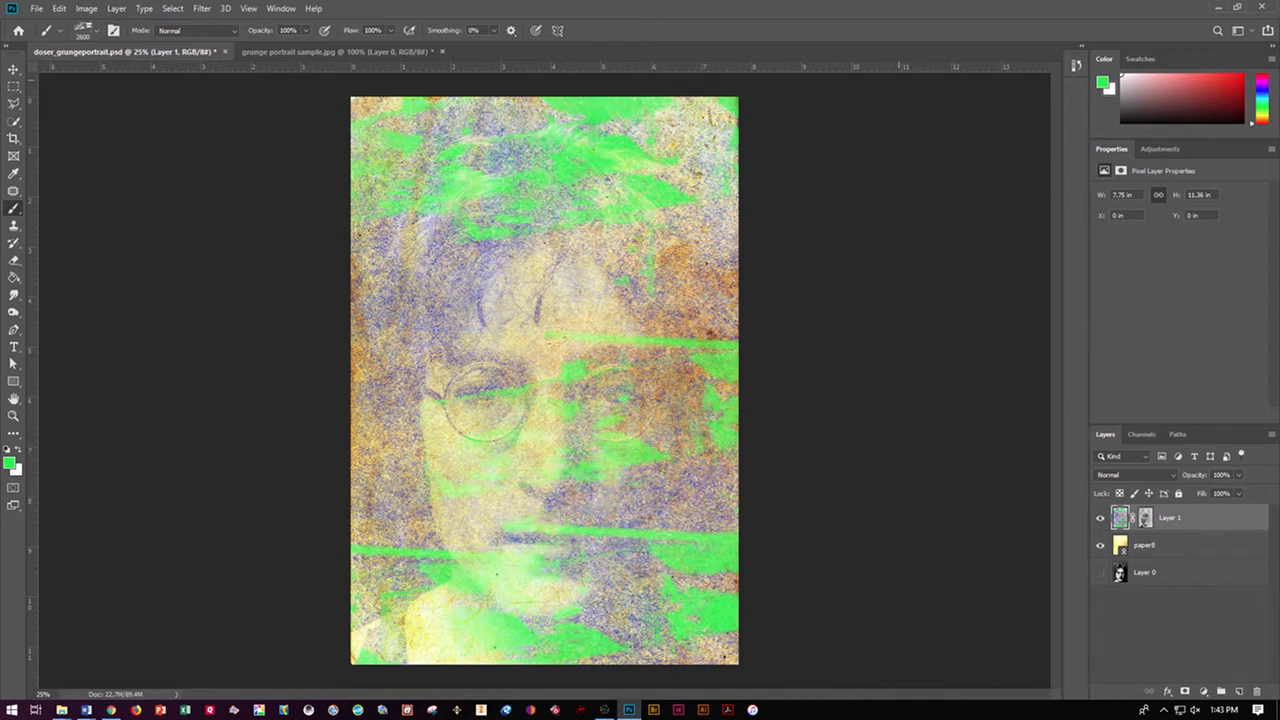
left_click(1073, 66)
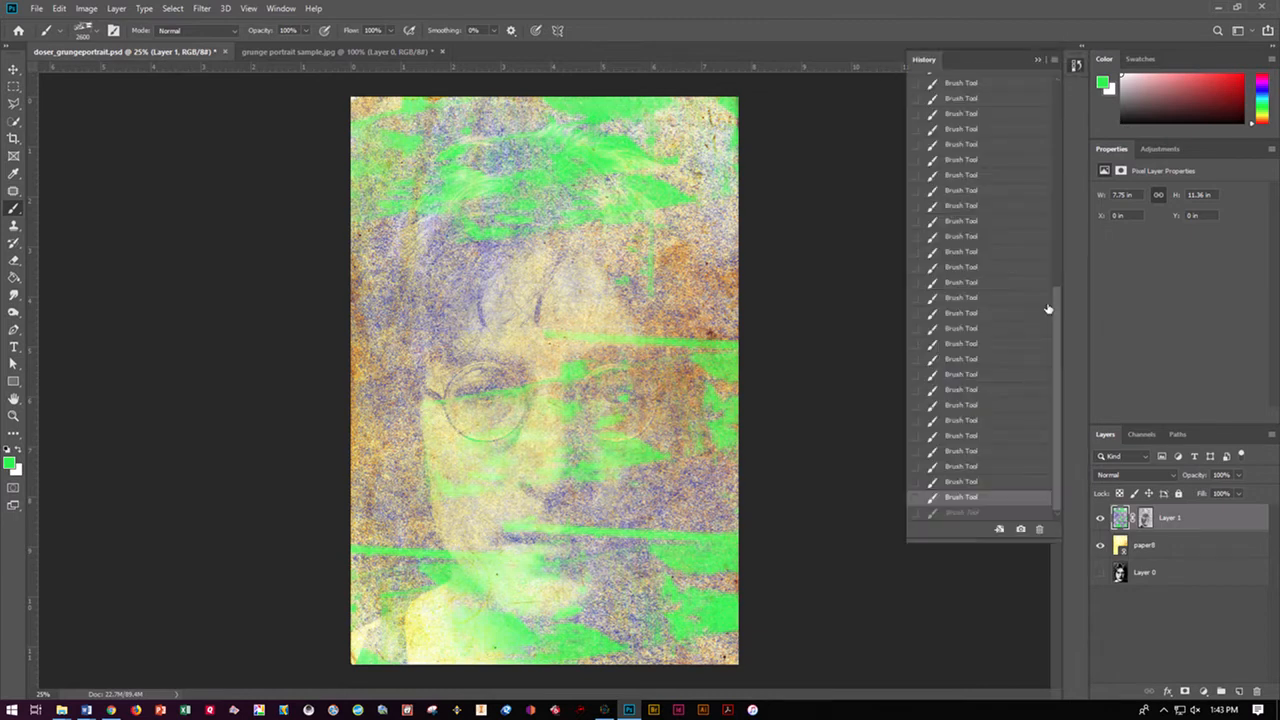
left_click(1002, 451)
left_click(989, 420)
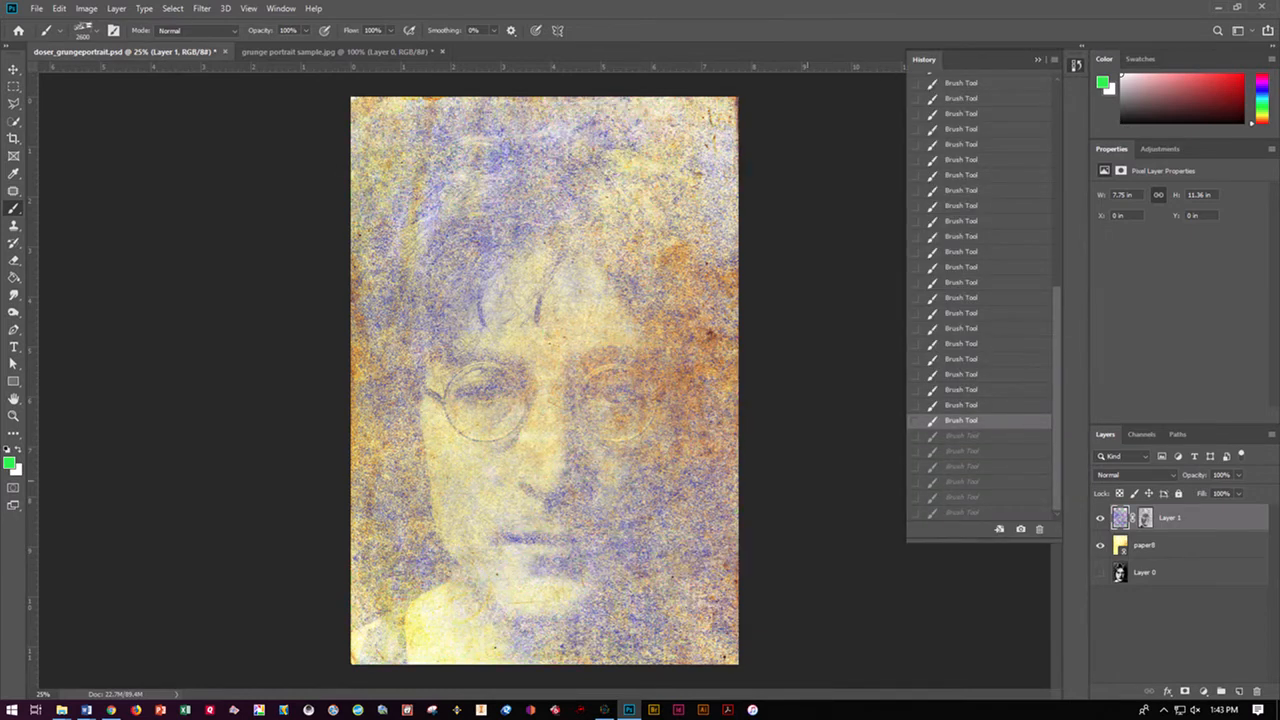
Try green strokes with Sampled Brush #18 along the shoulders and lower edge, and step back through the history to remove them
left_click(94, 31)
left_click(56, 280)
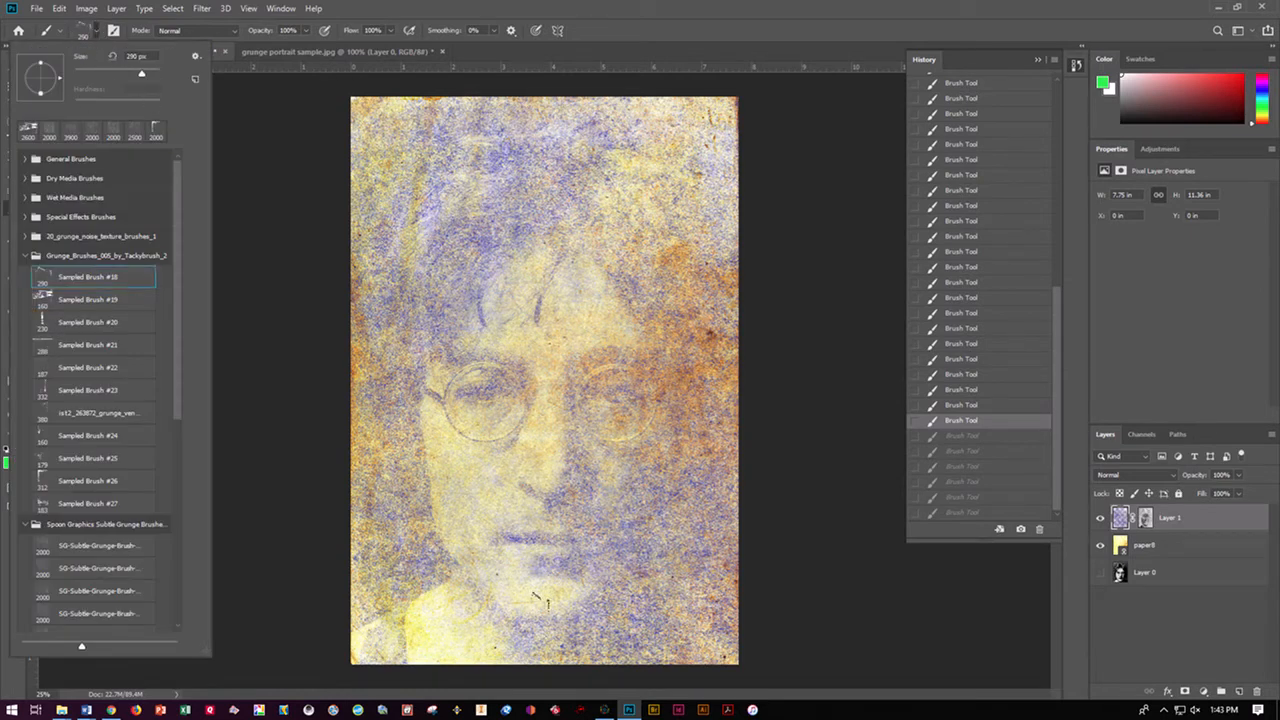
left_click_drag(405, 610, 376, 645)
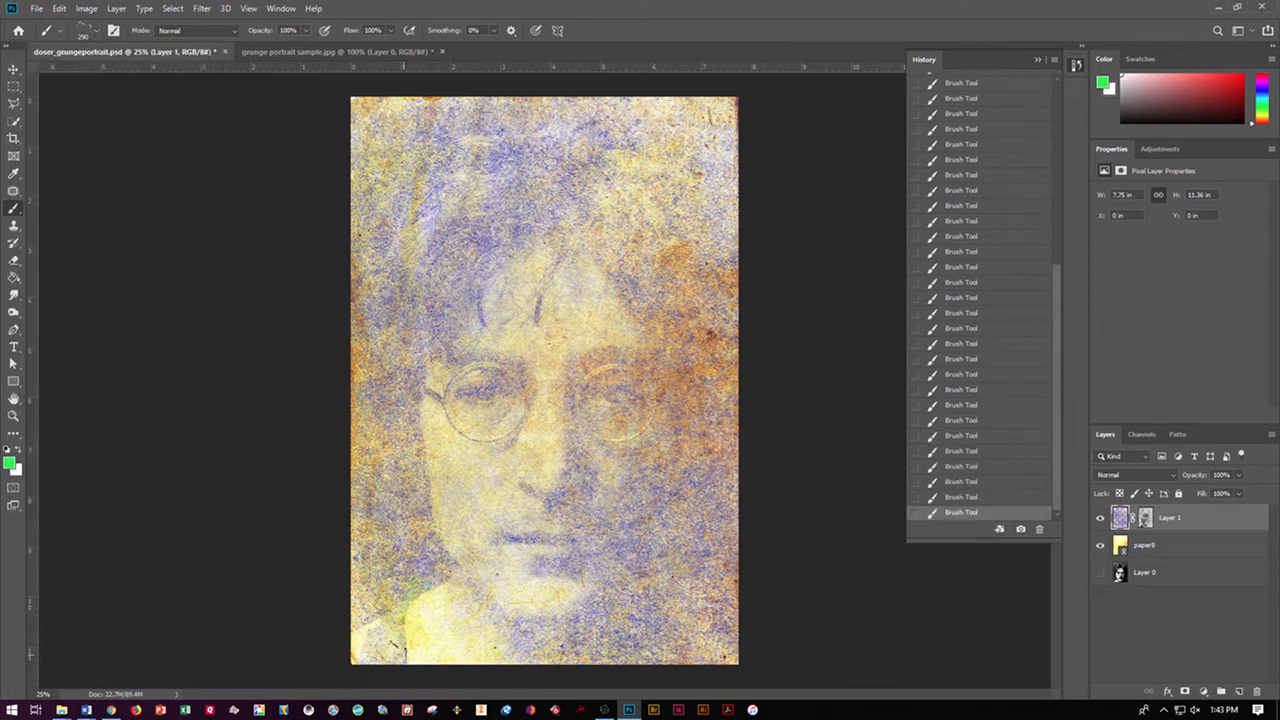
mouse_move(592, 612)
left_mouse_down()
mouse_move(657, 604)
mouse_move(722, 630)
left_mouse_up()
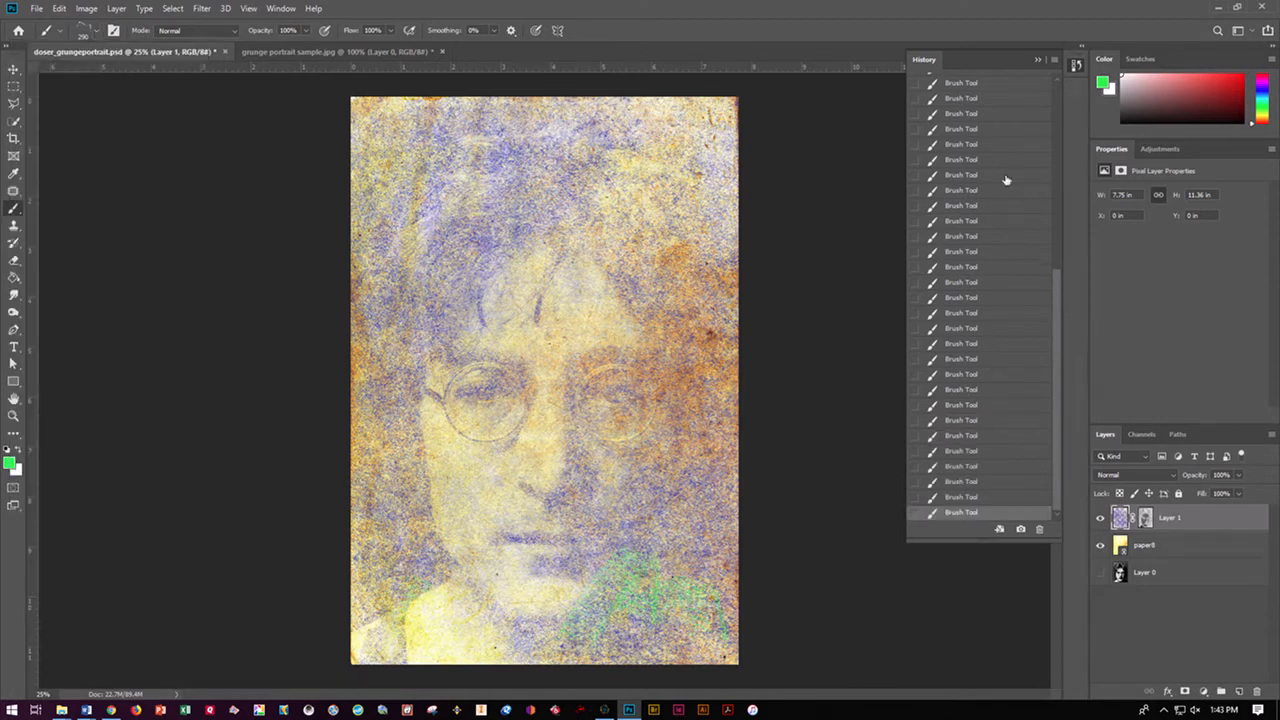
left_click(963, 420)
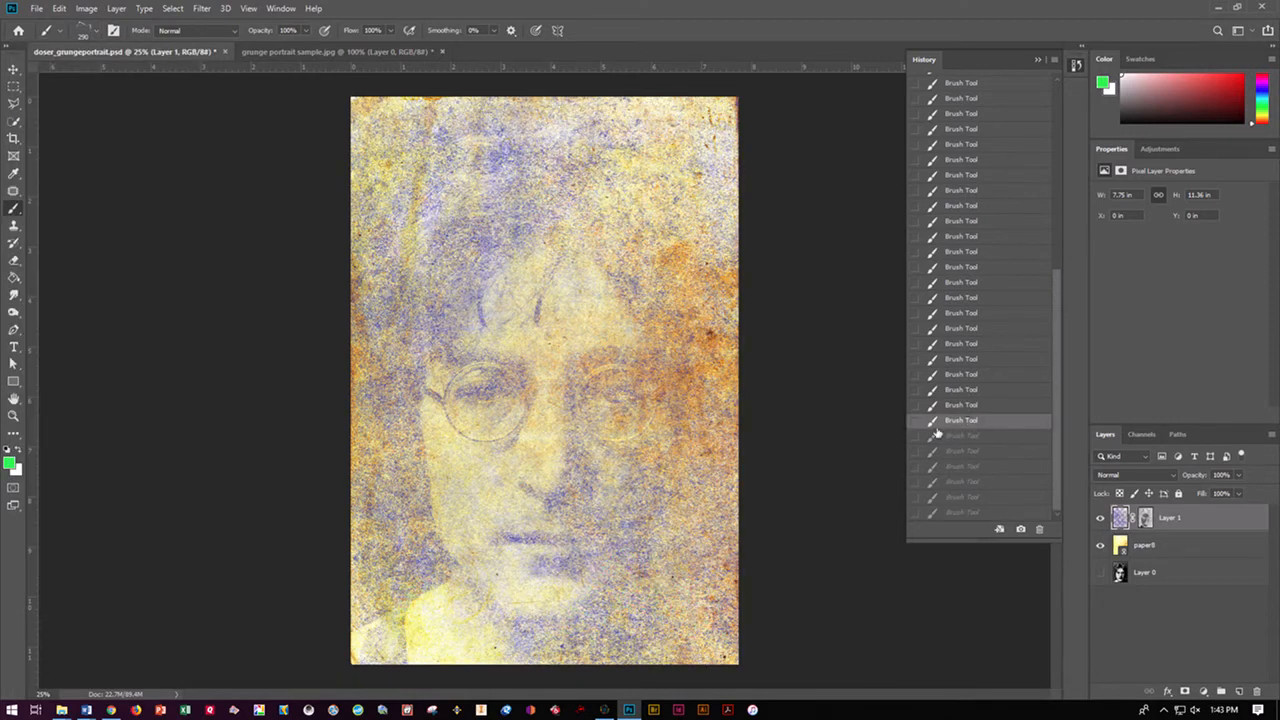
left_click(978, 452)
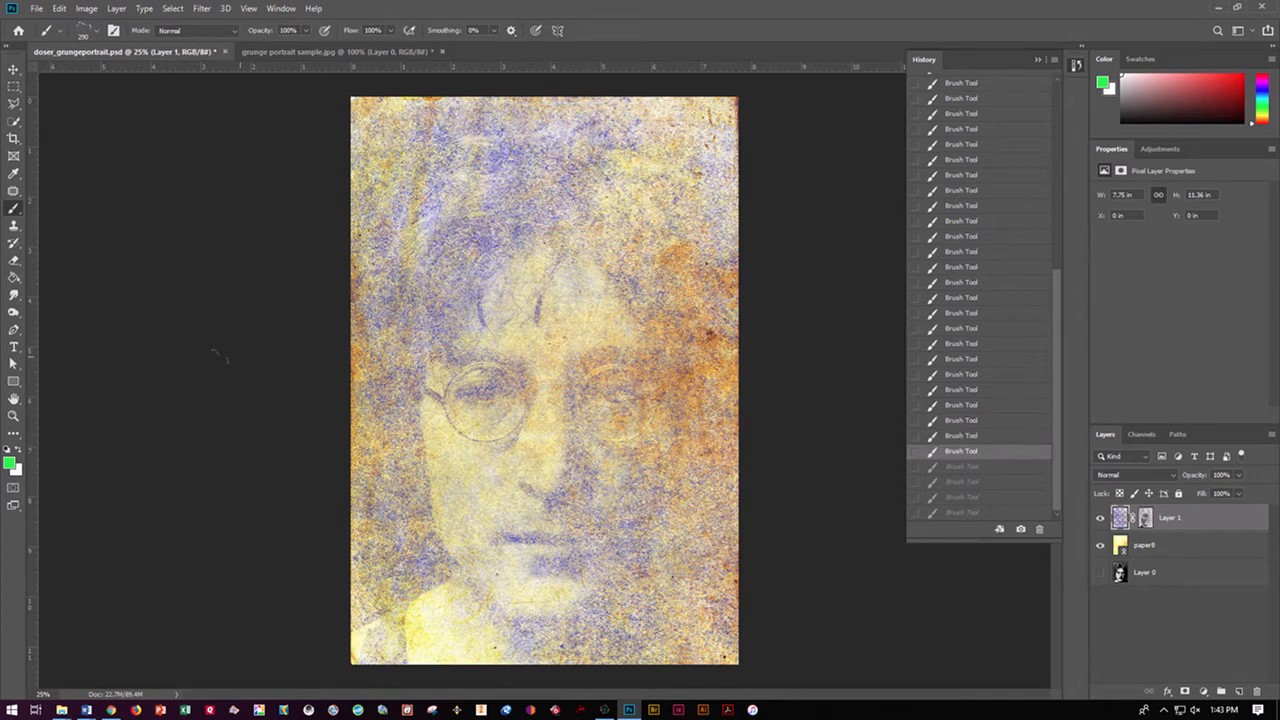
Set the foreground color to golden orange e0aa28
left_click(20, 451)
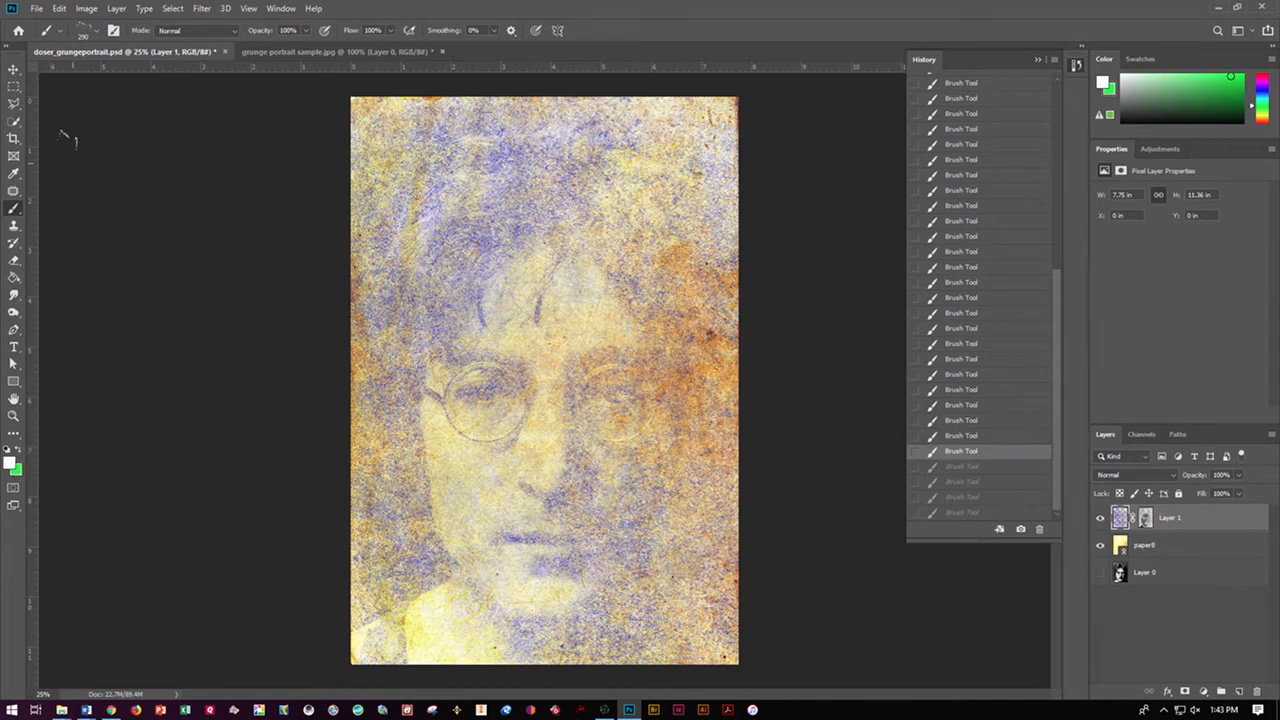
left_click(12, 460)
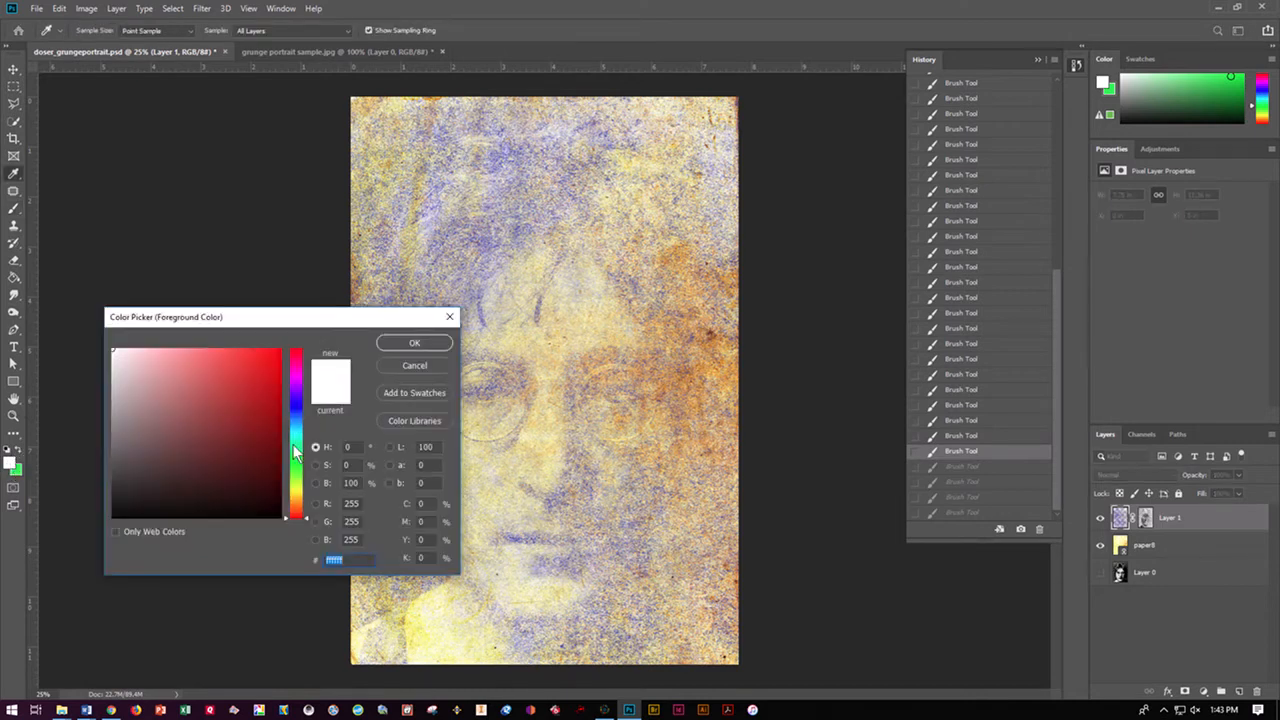
left_click(295, 500)
left_click(251, 369)
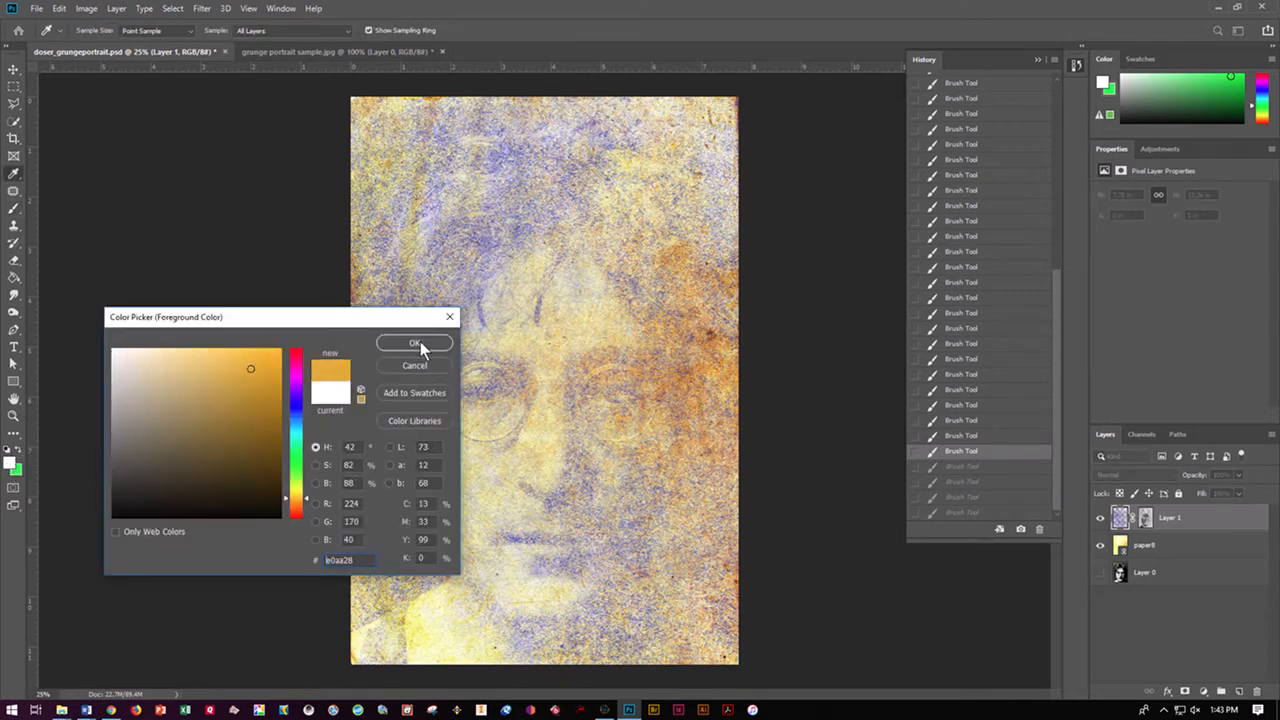
left_click(412, 343)
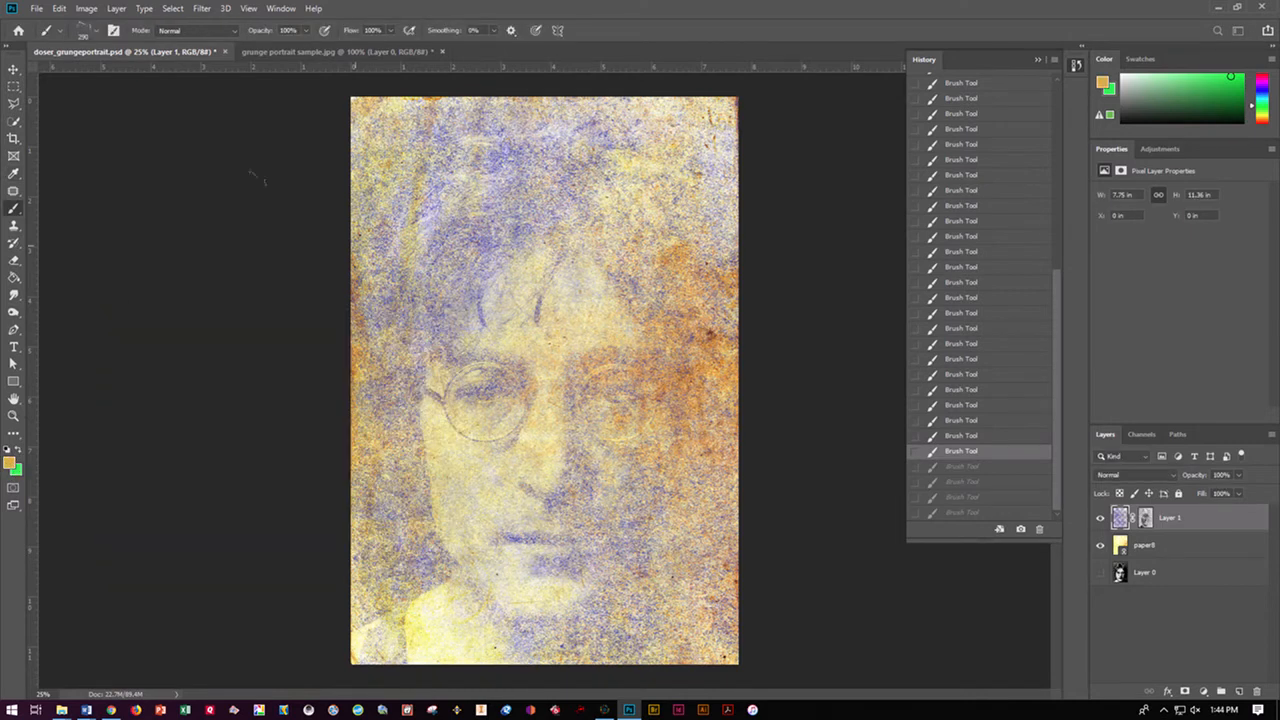
Try an orange stamp over the portrait with a 3500 px brush from the 20_grunge_noise_texture_brushes_1 set, and undo it
left_click(94, 29)
left_click(25, 237)
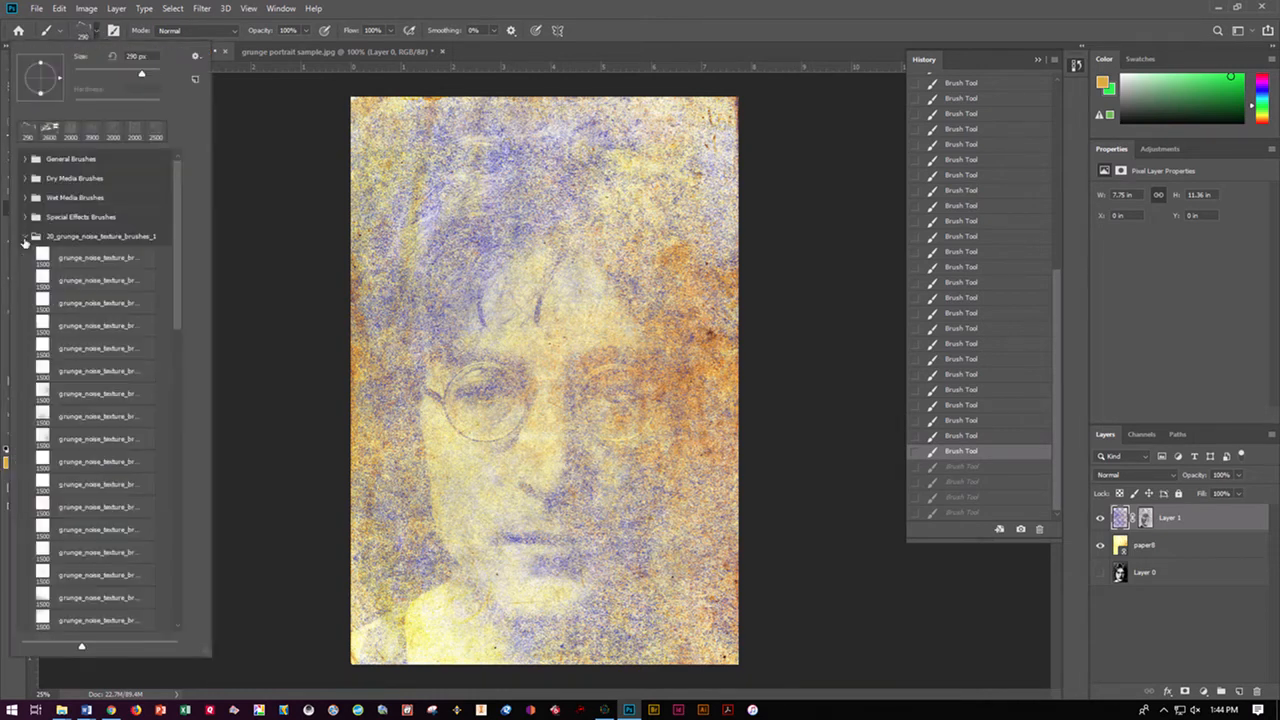
left_click(140, 390)
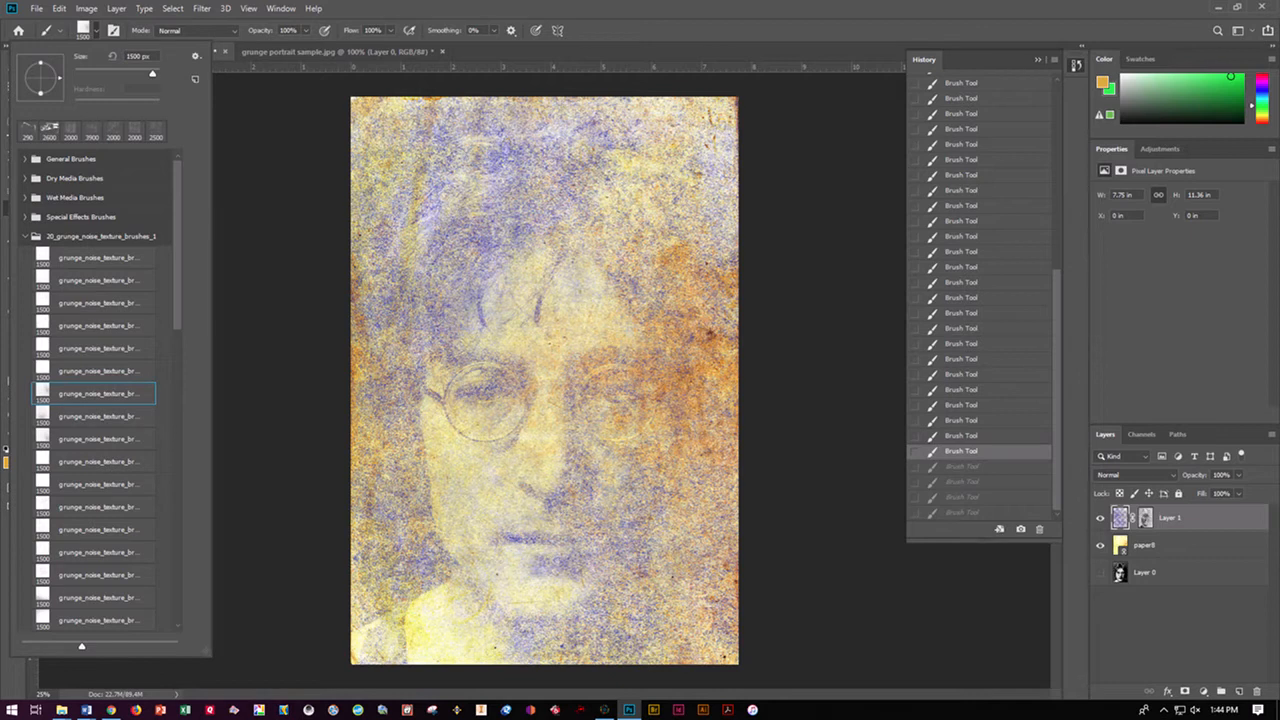
left_click(635, 52)
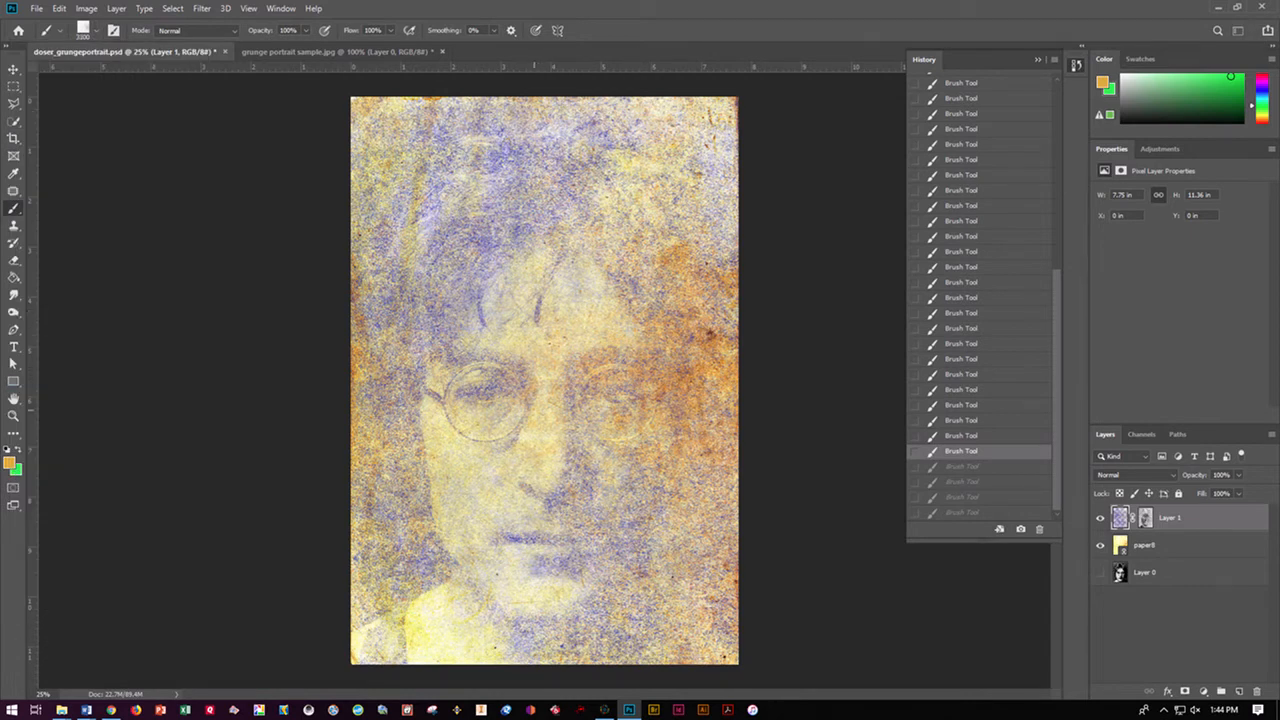
key("ctrl+shift+z")
key("ctrl+shift+z")
key("ctrl+shift+z")
key("ctrl+shift+z")
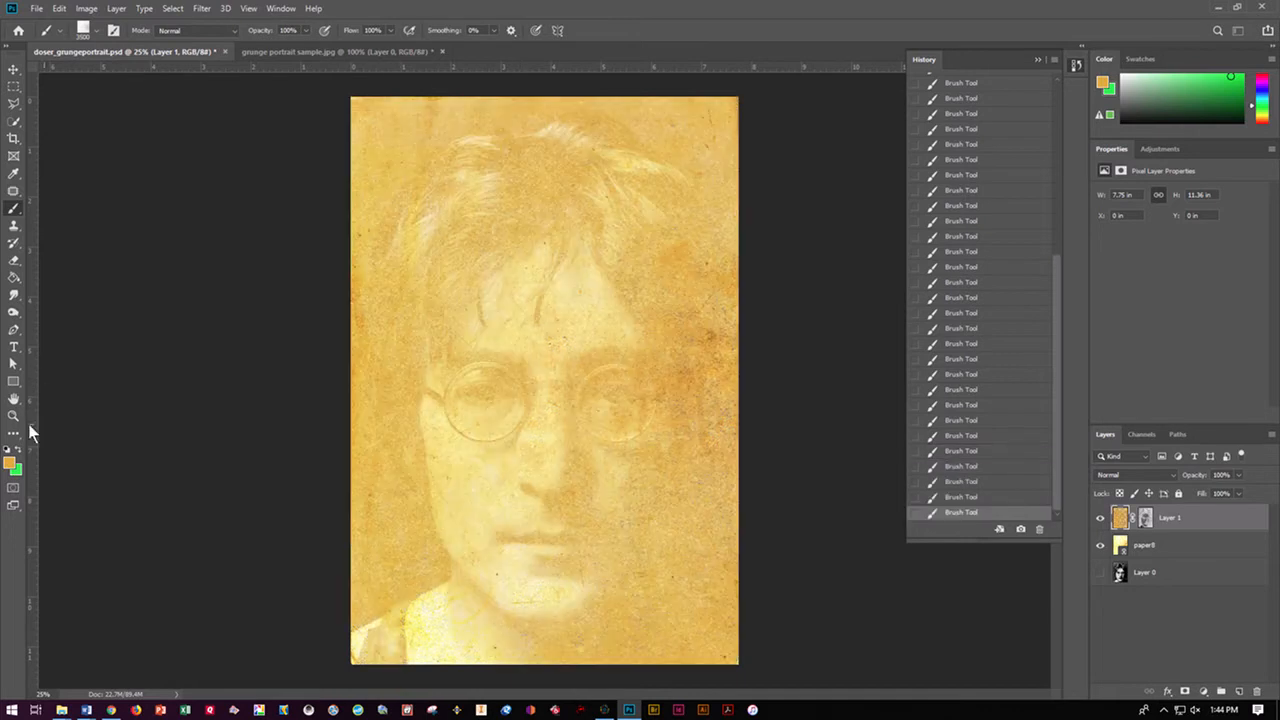
key("ctrl+z")
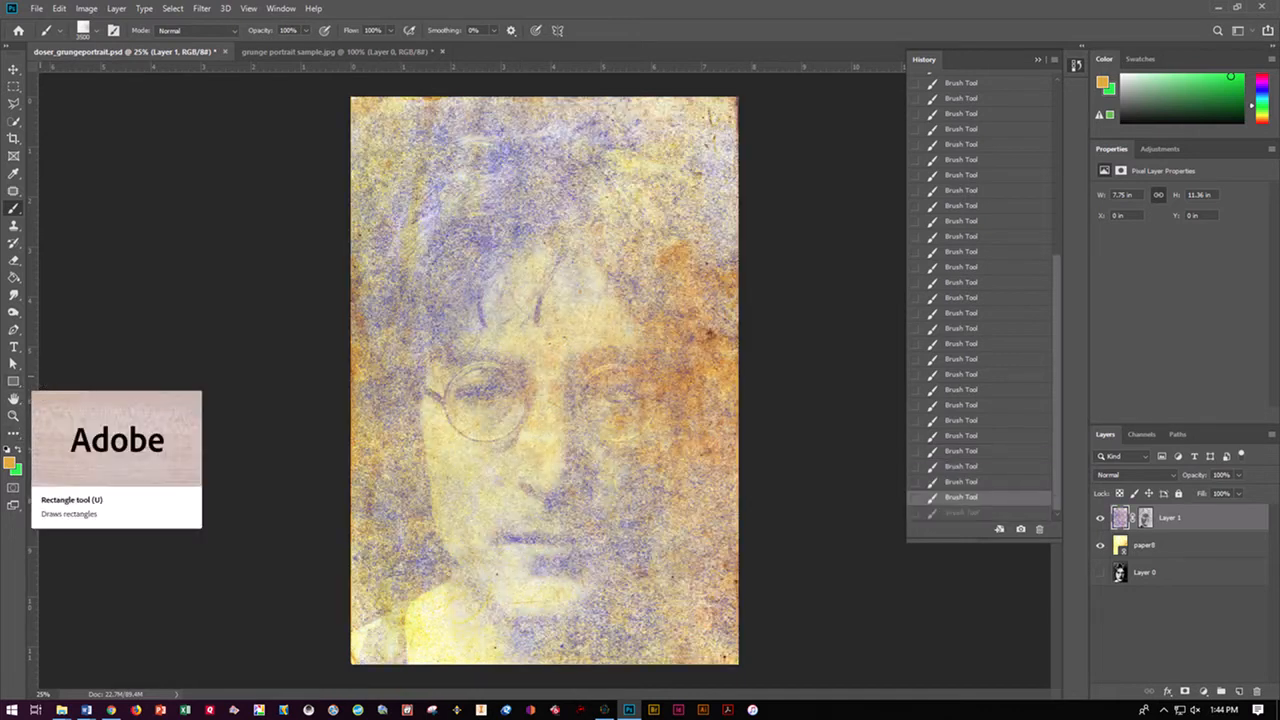
Select the sixth 2000 px brush in the Spoon Graphics Subtle Grunge set
left_click(96, 30)
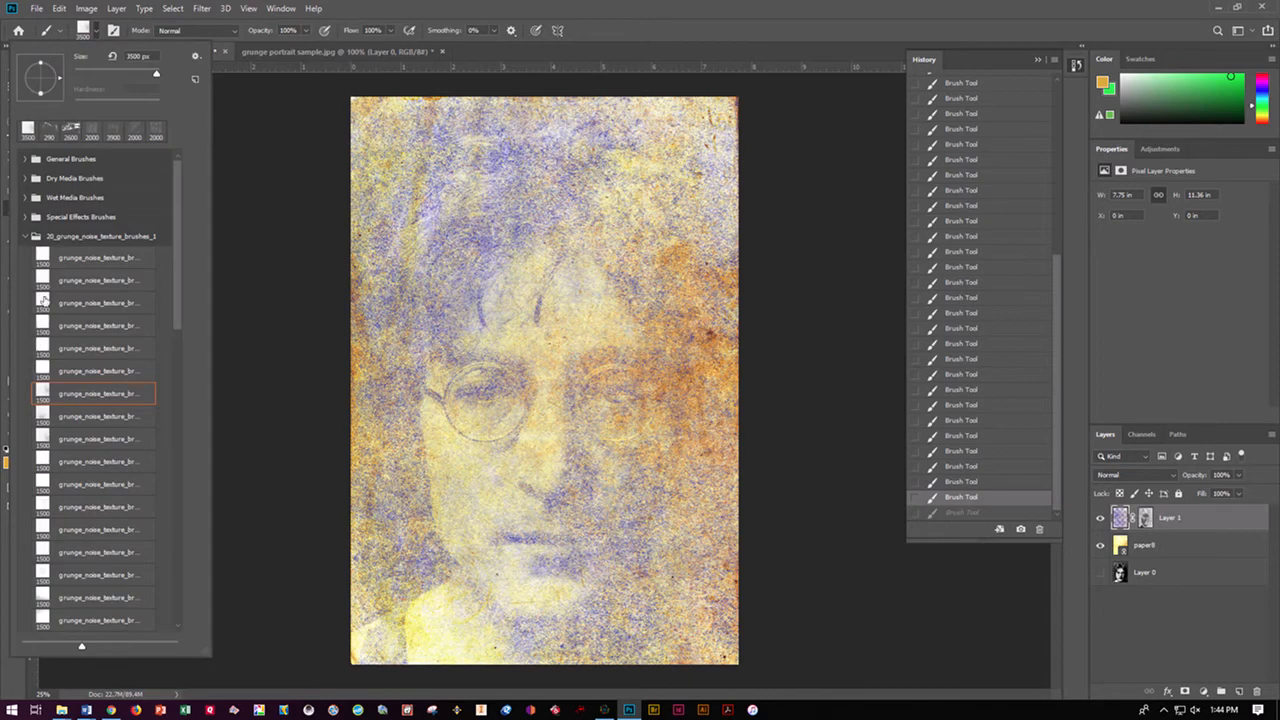
left_click(21, 240)
left_click(22, 238)
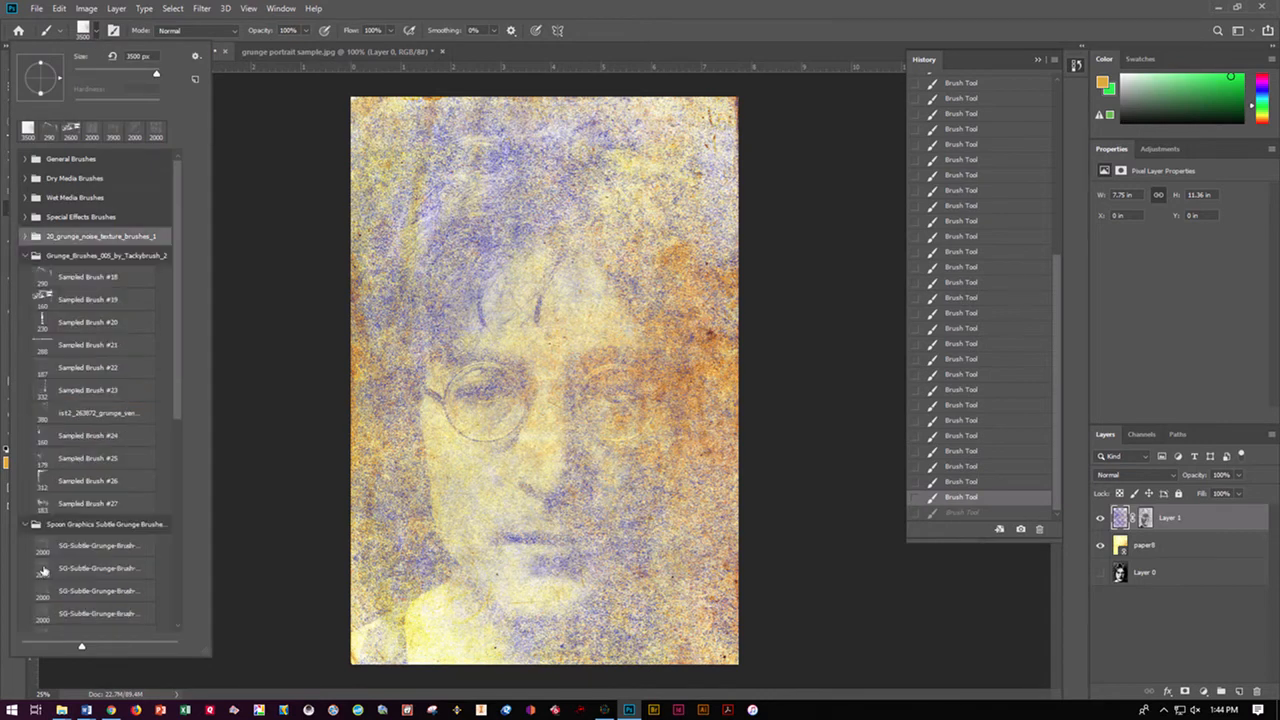
scroll(43, 549, "down", 6)
scroll(80, 550, "down", 1)
left_click(86, 596)
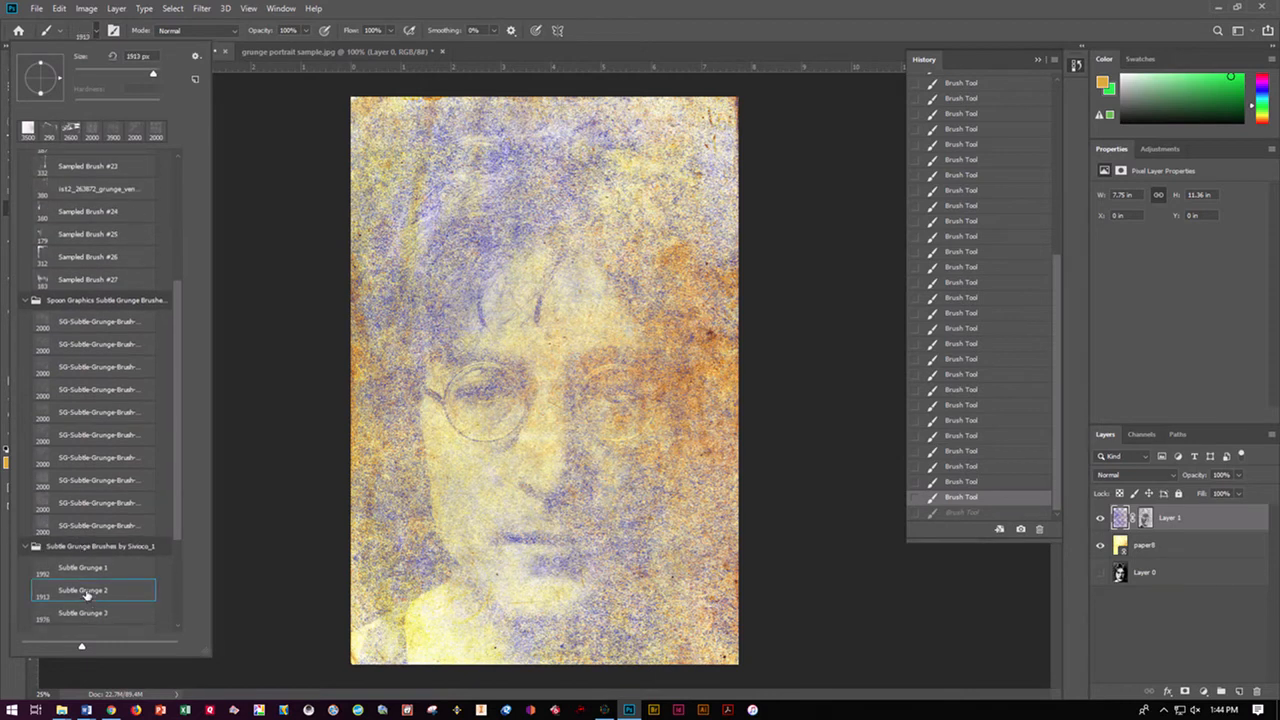
scroll(85, 570, "down", 5)
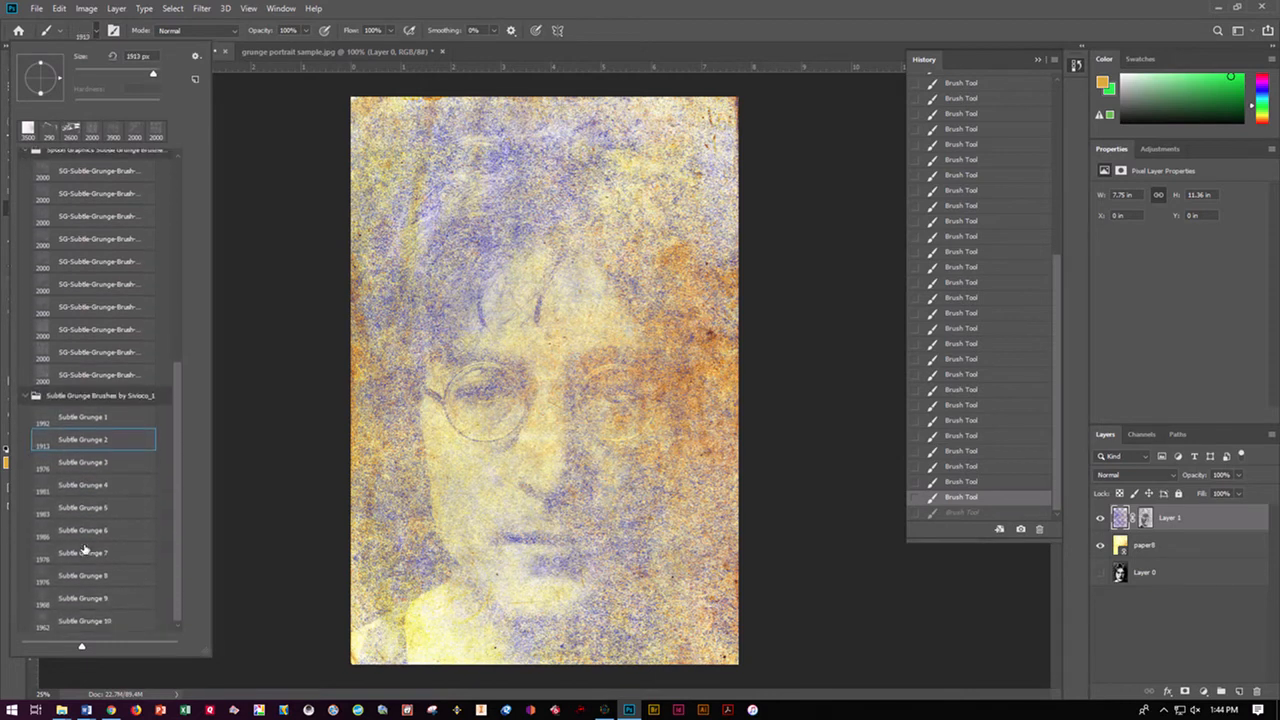
scroll(83, 352, "up", 1)
scroll(83, 352, "up", 1)
left_click(85, 348)
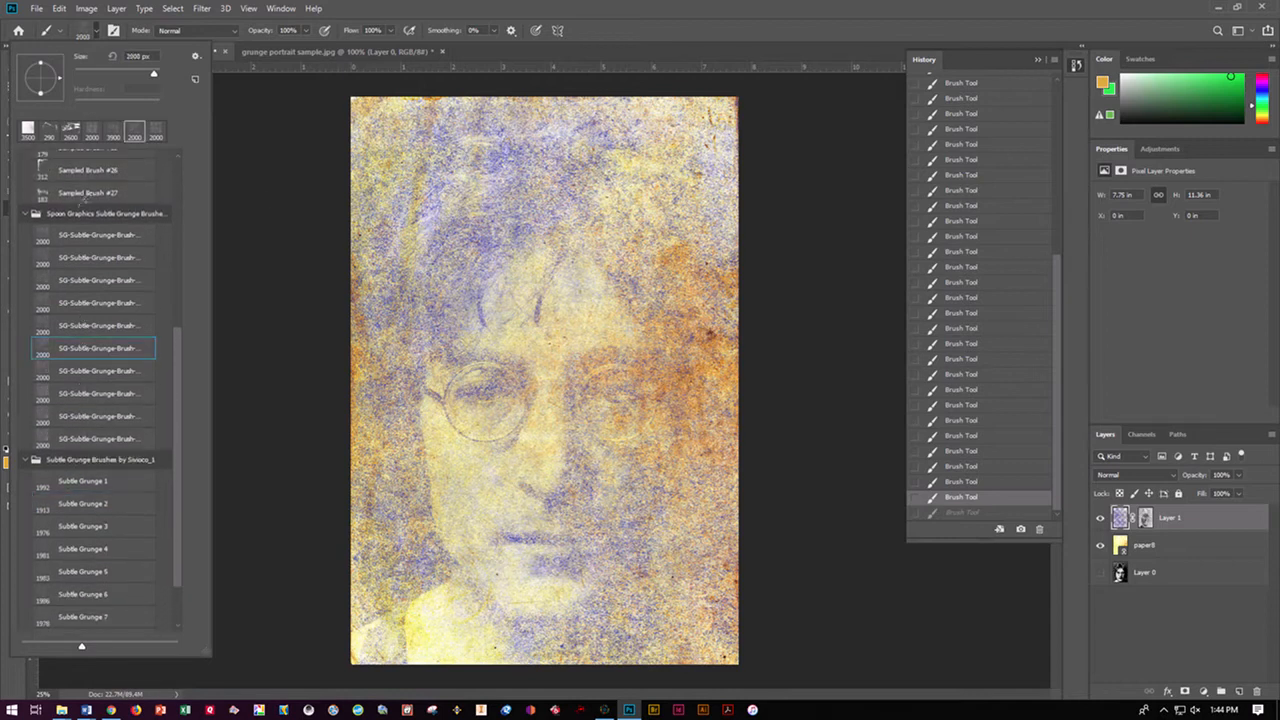
left_click(280, 212)
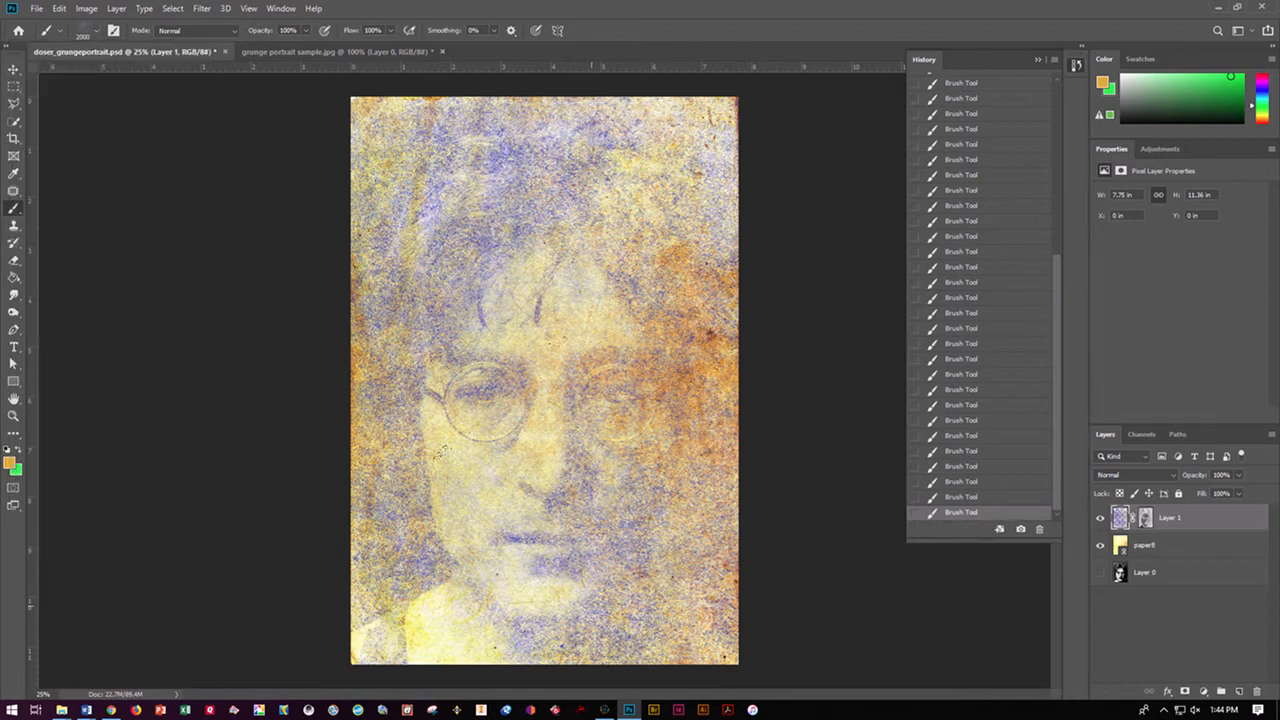
Stamp orange grunge texture on Layer 1 over the hair, both sides of the face and the chin
left_click(534, 213)
left_click(394, 356)
left_click(397, 480)
left_click(586, 580)
left_click(659, 447)
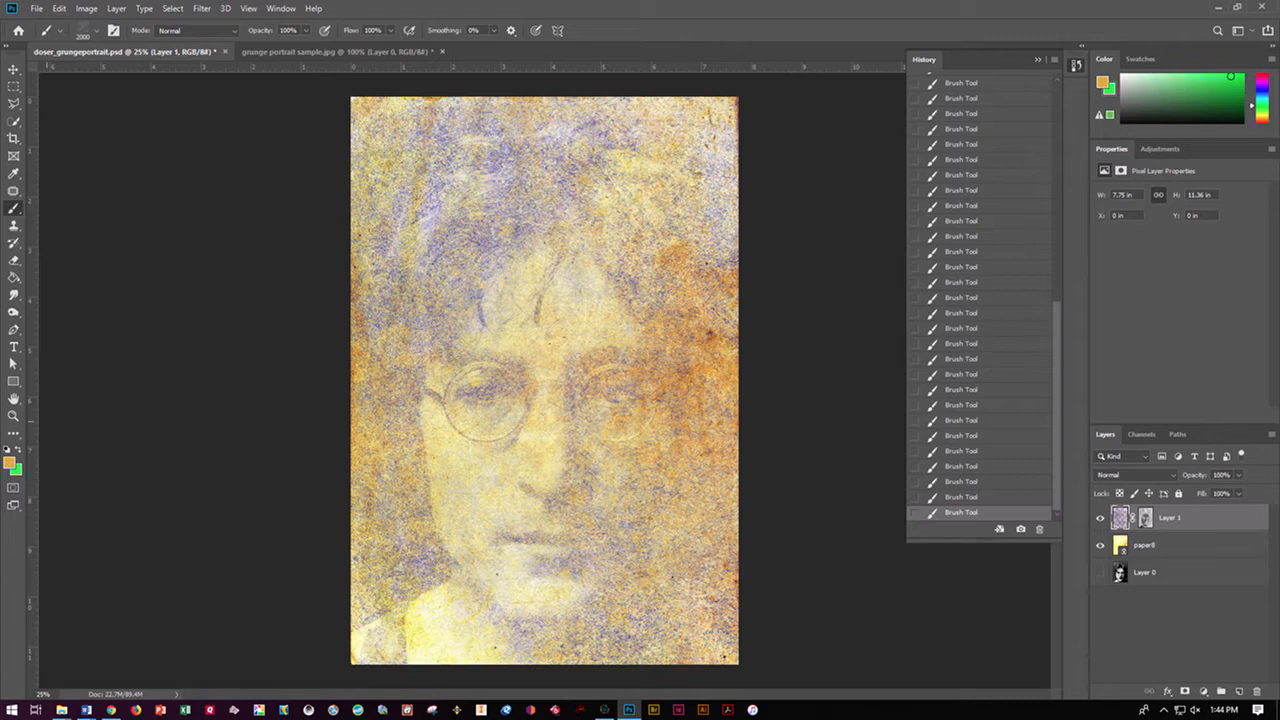
Change the foreground color to a saturated deep blue
left_click(10, 462)
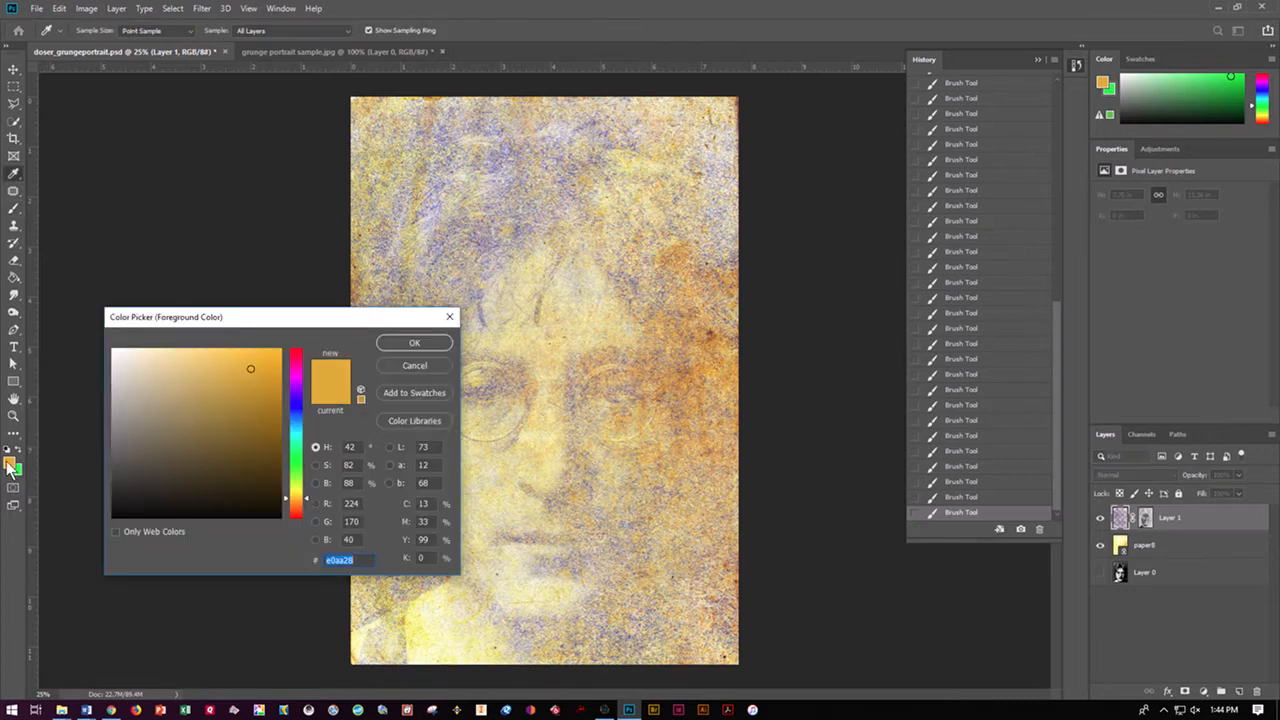
left_click(293, 408)
left_click(275, 368)
left_click(410, 343)
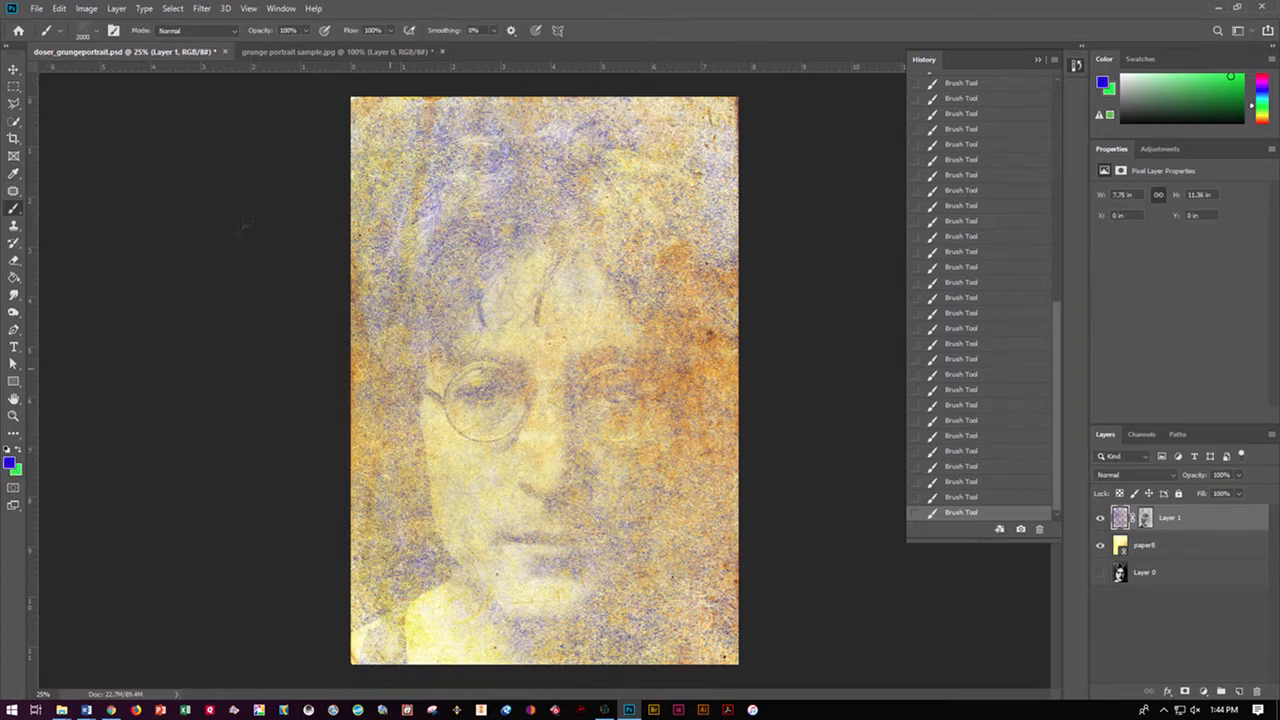
Stamp blue grunge texture repeatedly across Layer 1, covering the hair, the face, the background and the lower edge
left_click(372, 570)
left_click(558, 514)
left_click(665, 491)
left_click(645, 330)
left_click(645, 330)
left_click(600, 260)
left_click(340, 290)
left_click(206, 197)
left_click(536, 335)
left_click(556, 312)
left_click(450, 455)
left_click(323, 629)
left_click(298, 621)
left_click(337, 324)
left_click(338, 250)
left_click(400, 180)
left_click(620, 190)
left_click(684, 613)
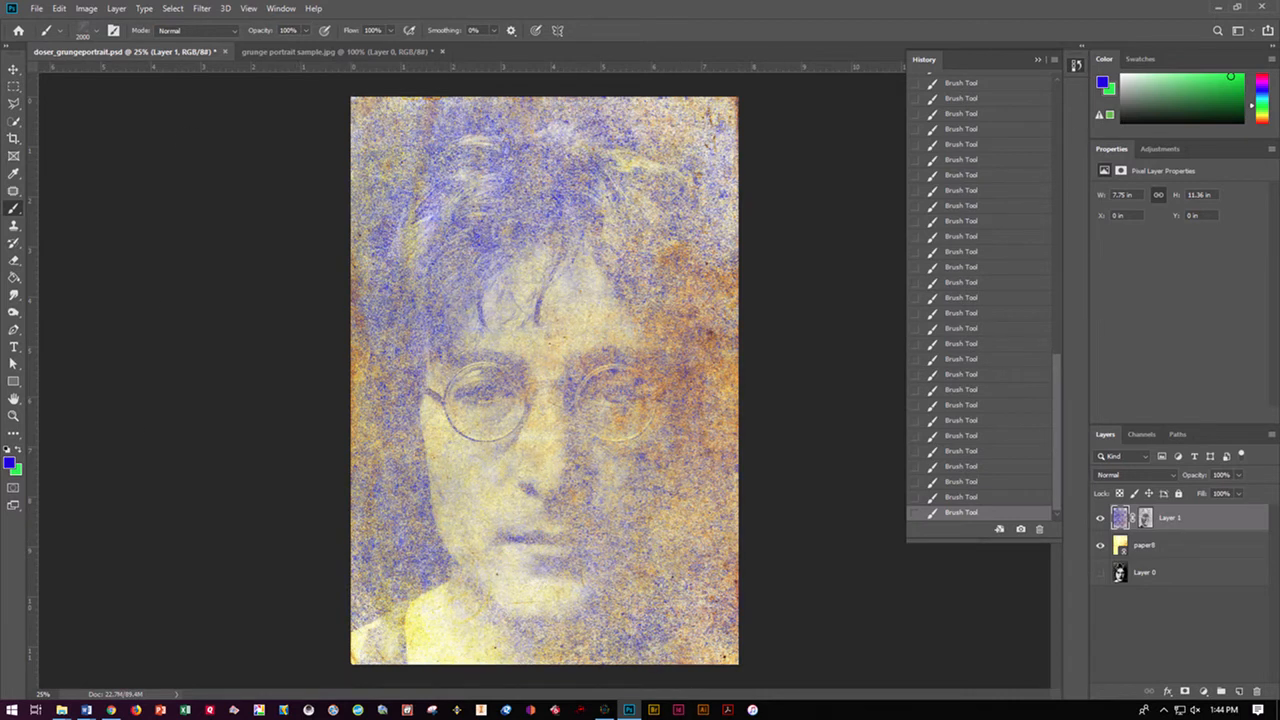
Draw an unfilled rectangle shape of about 2353 × 3444 px around the whole canvas
left_click(13, 69)
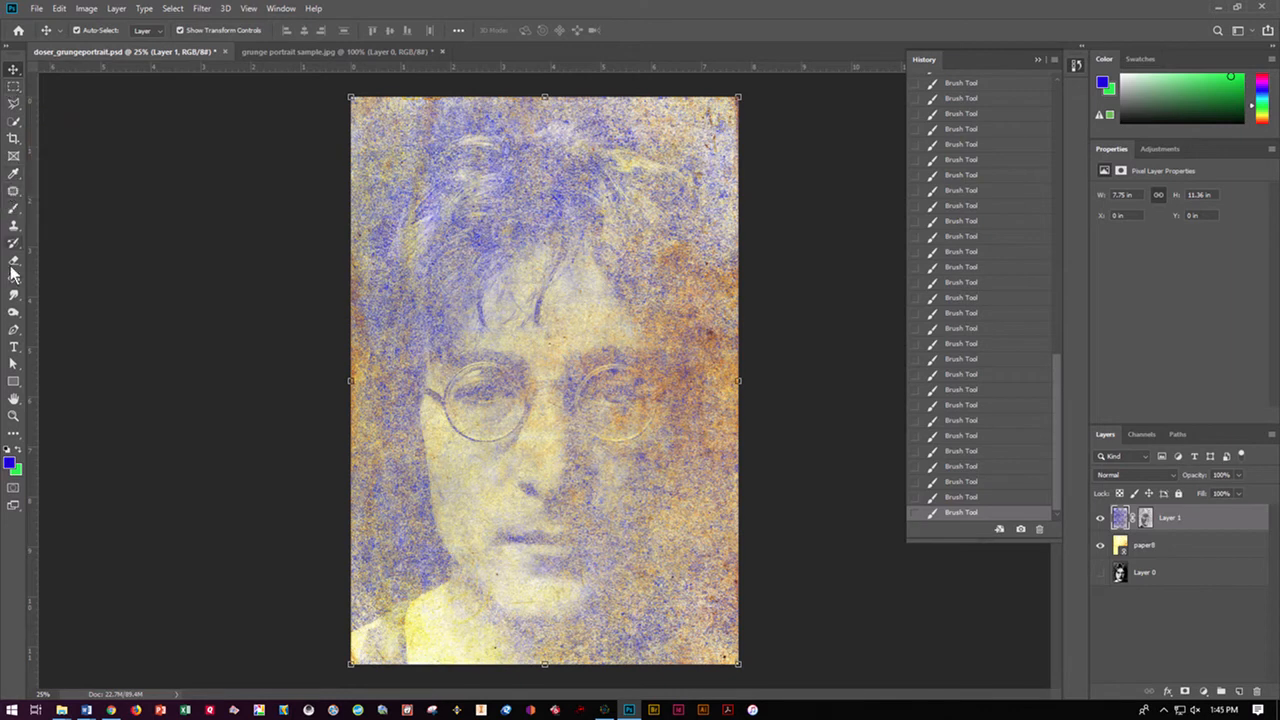
left_click(14, 381)
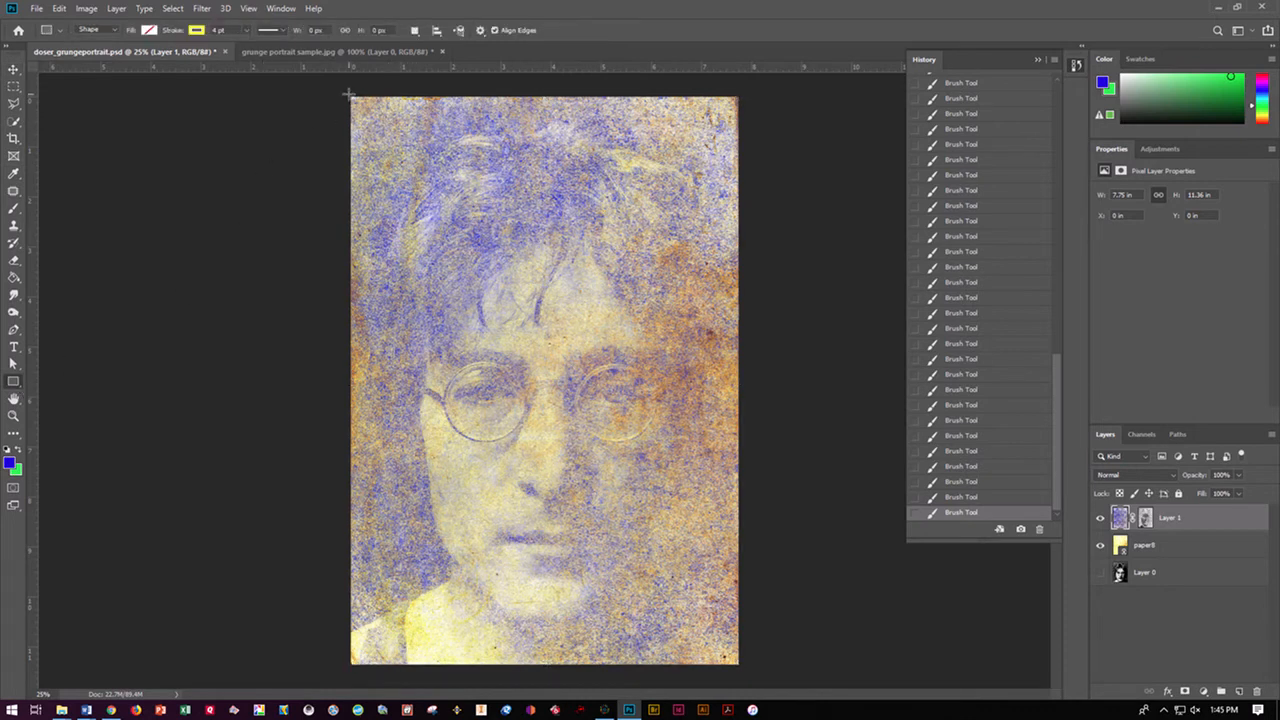
left_click_drag(350, 97, 741, 667)
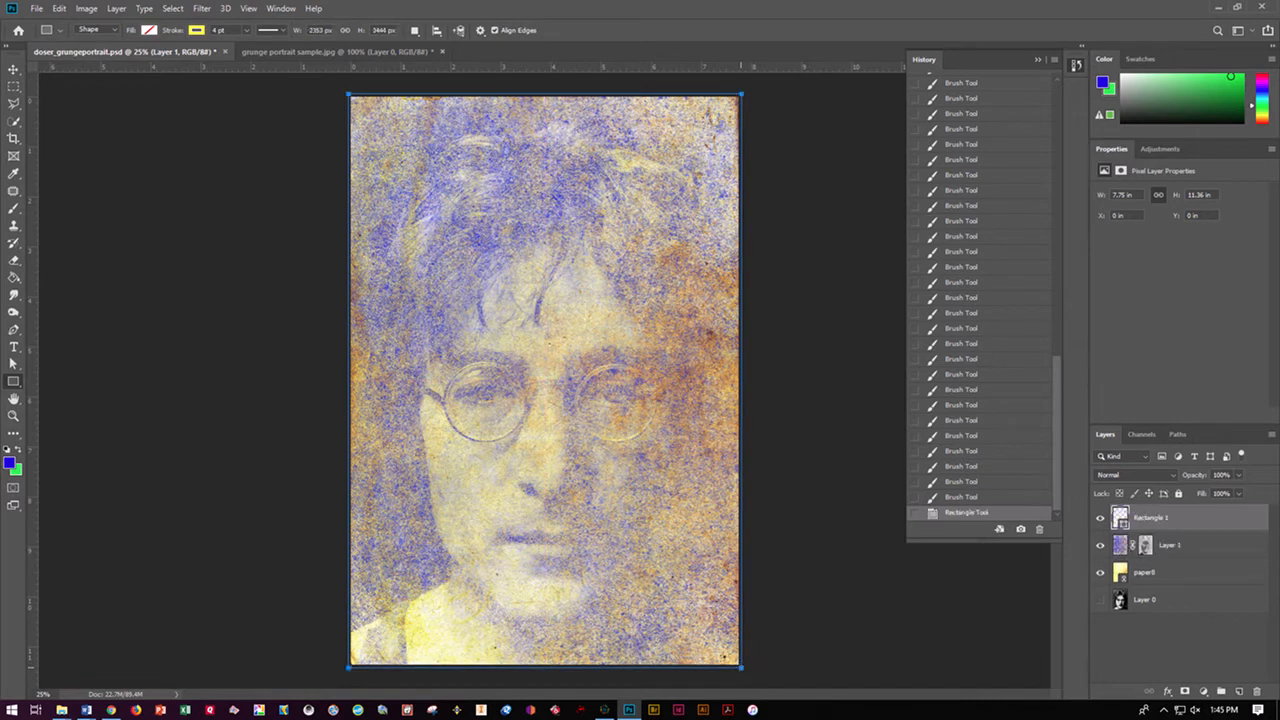
Give the rectangle a white stroke 20 pt wide
left_click(200, 32)
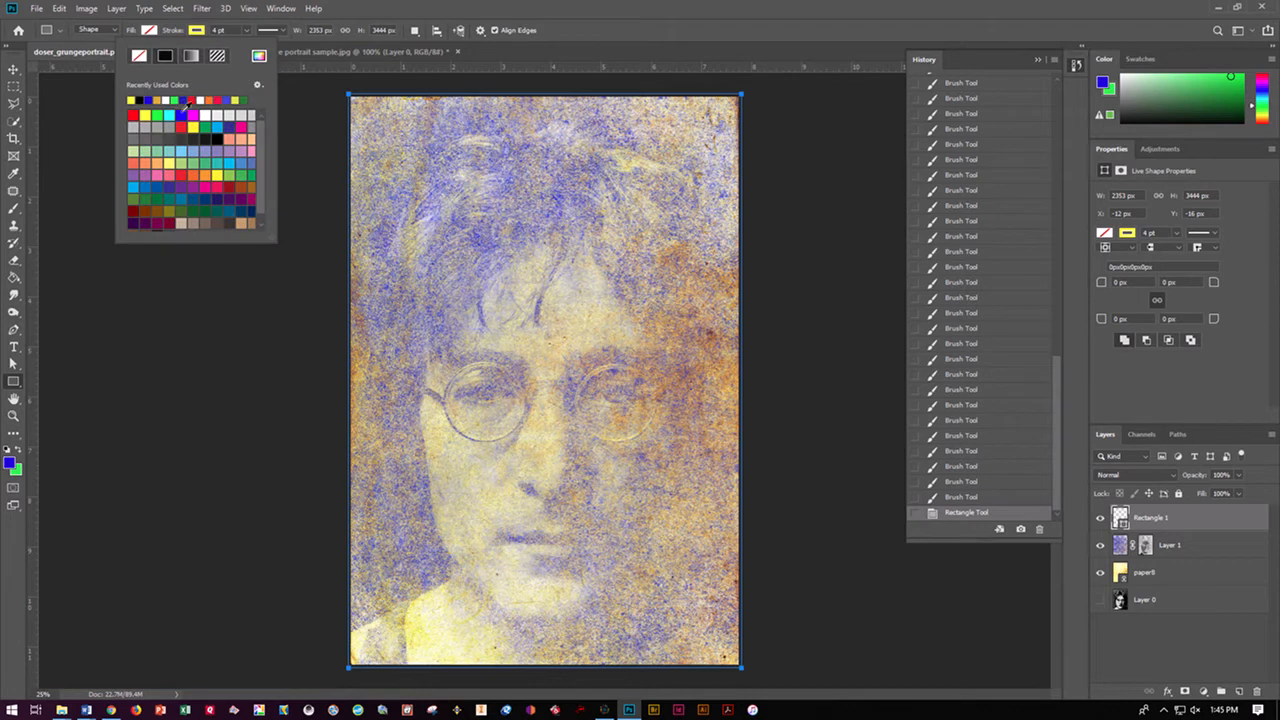
left_click(216, 114)
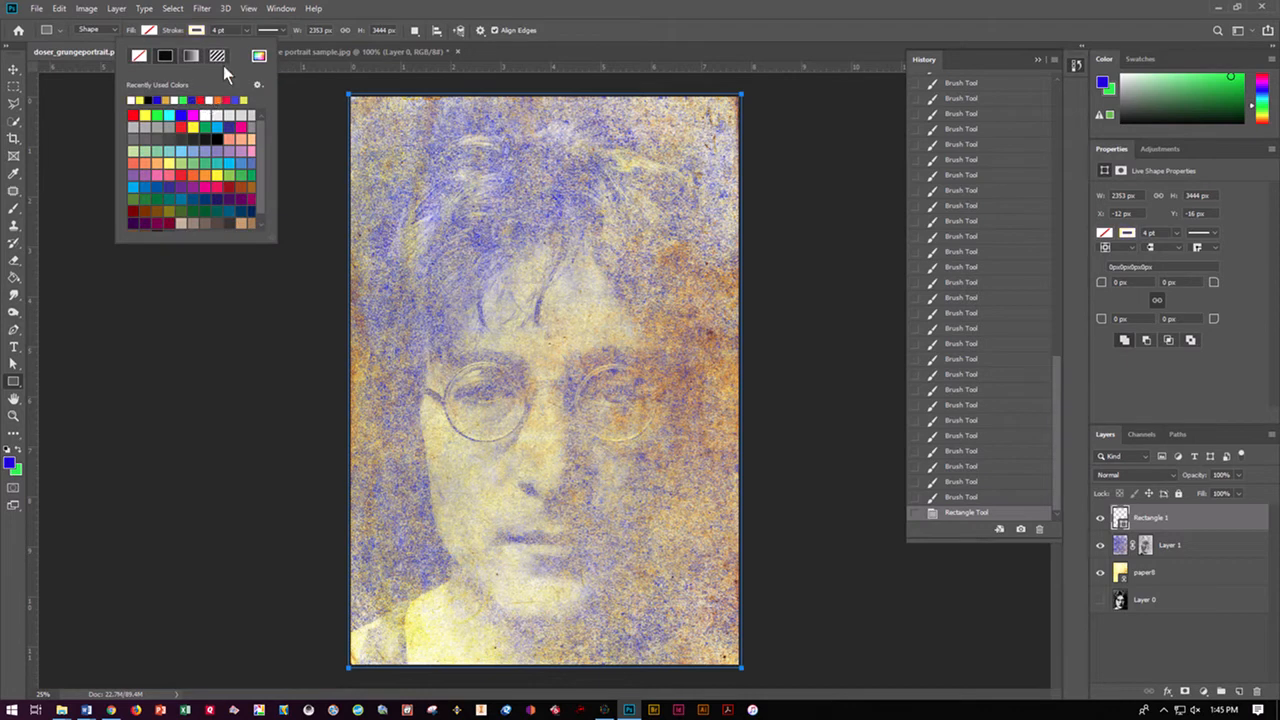
left_click(249, 30)
left_click_drag(256, 45, 259, 45)
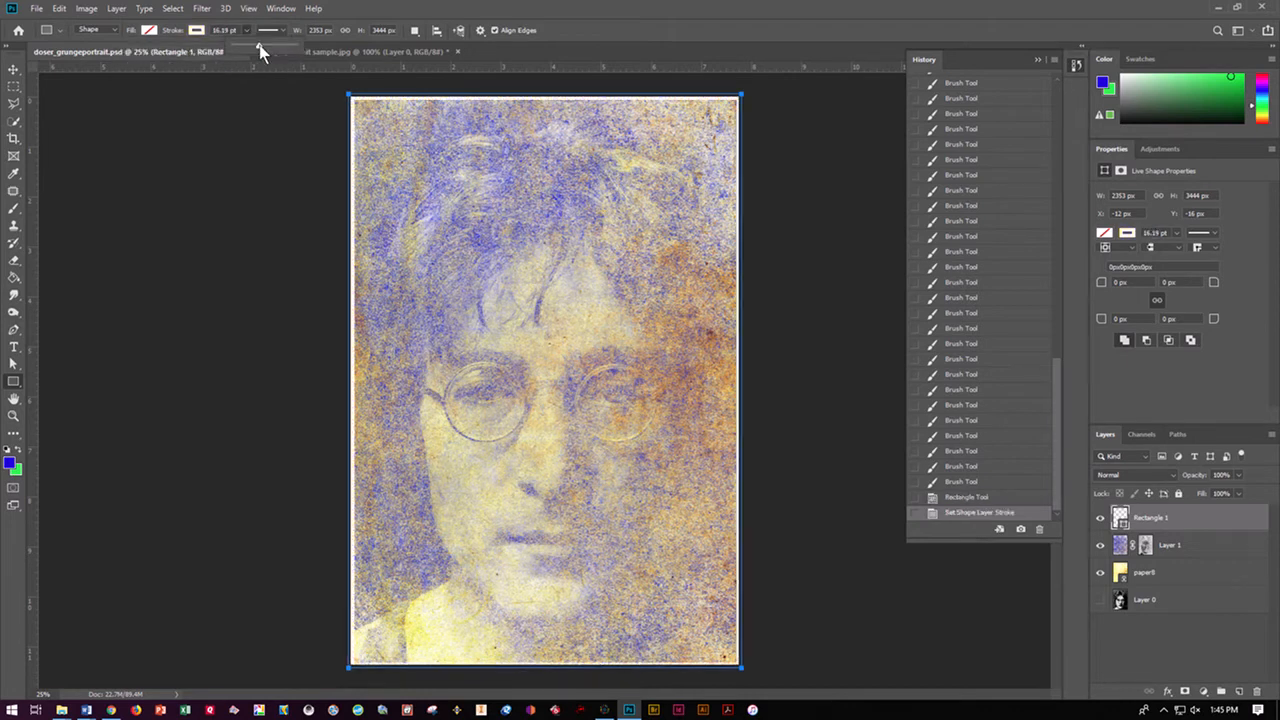
double_click(236, 31)
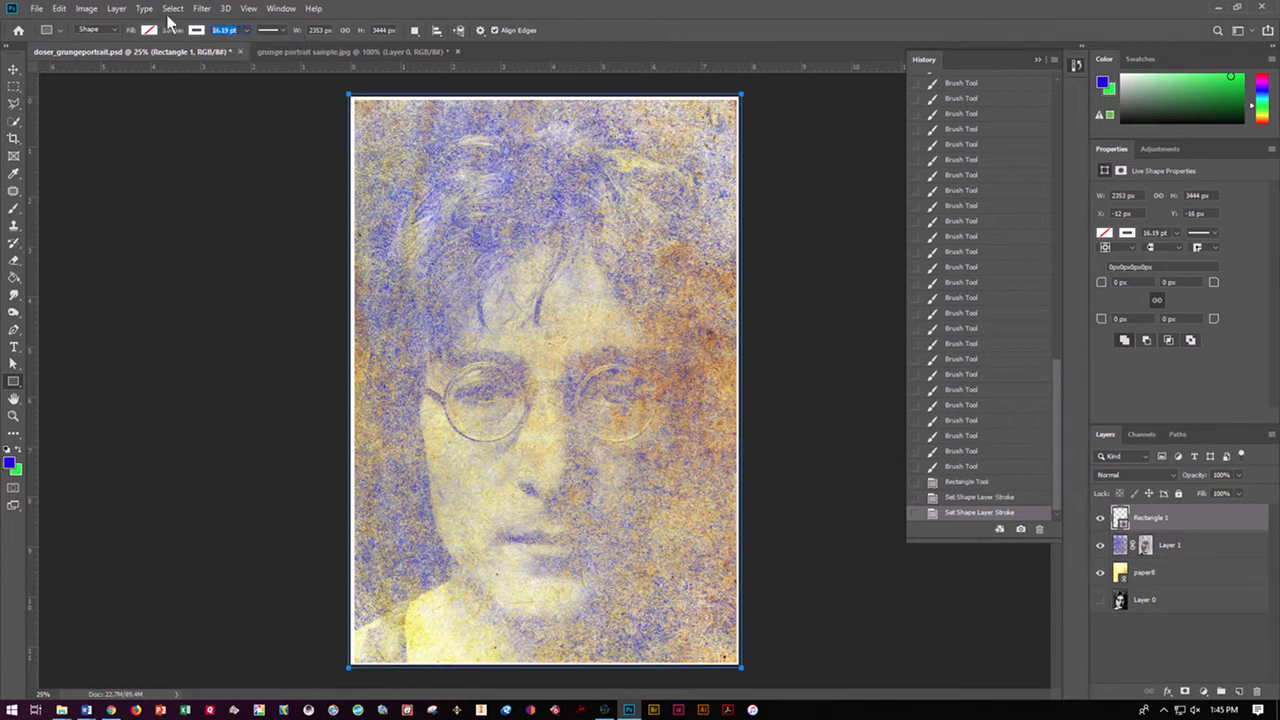
type("28")
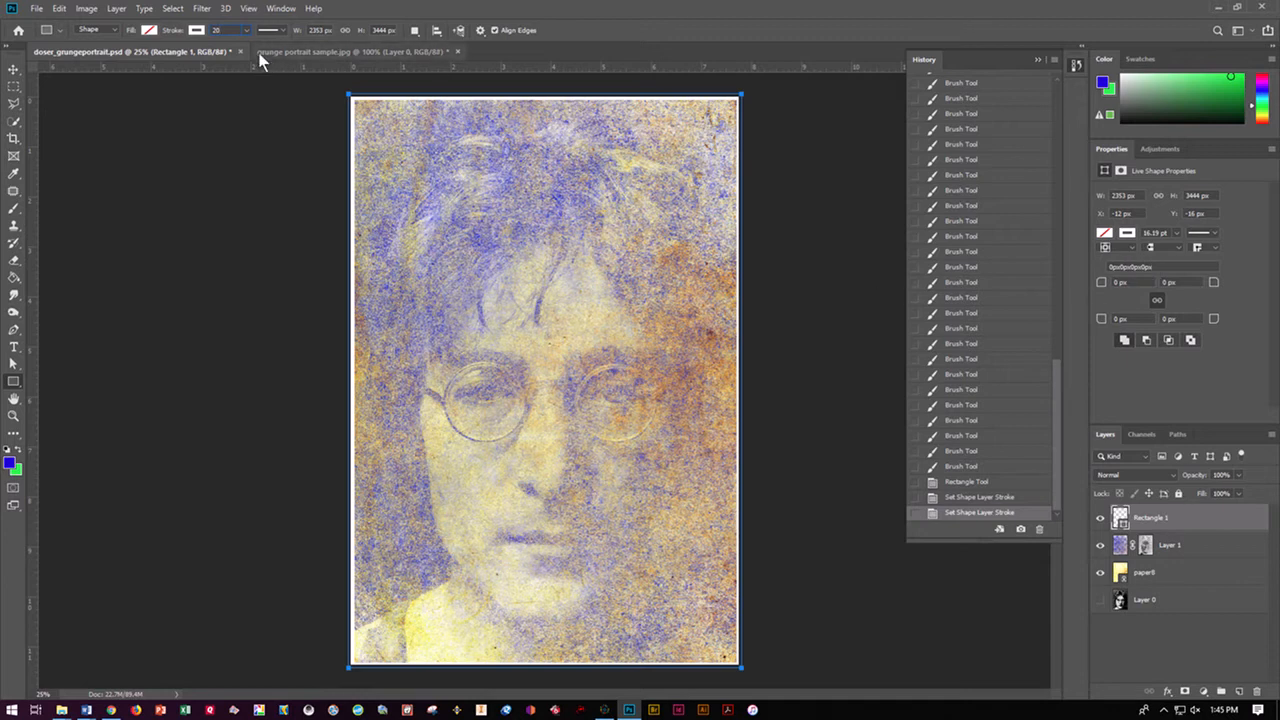
Align the rectangle's stroke to the inside of its path
left_click(1109, 151)
left_click(1126, 233)
left_click(1126, 234)
left_click(1132, 246)
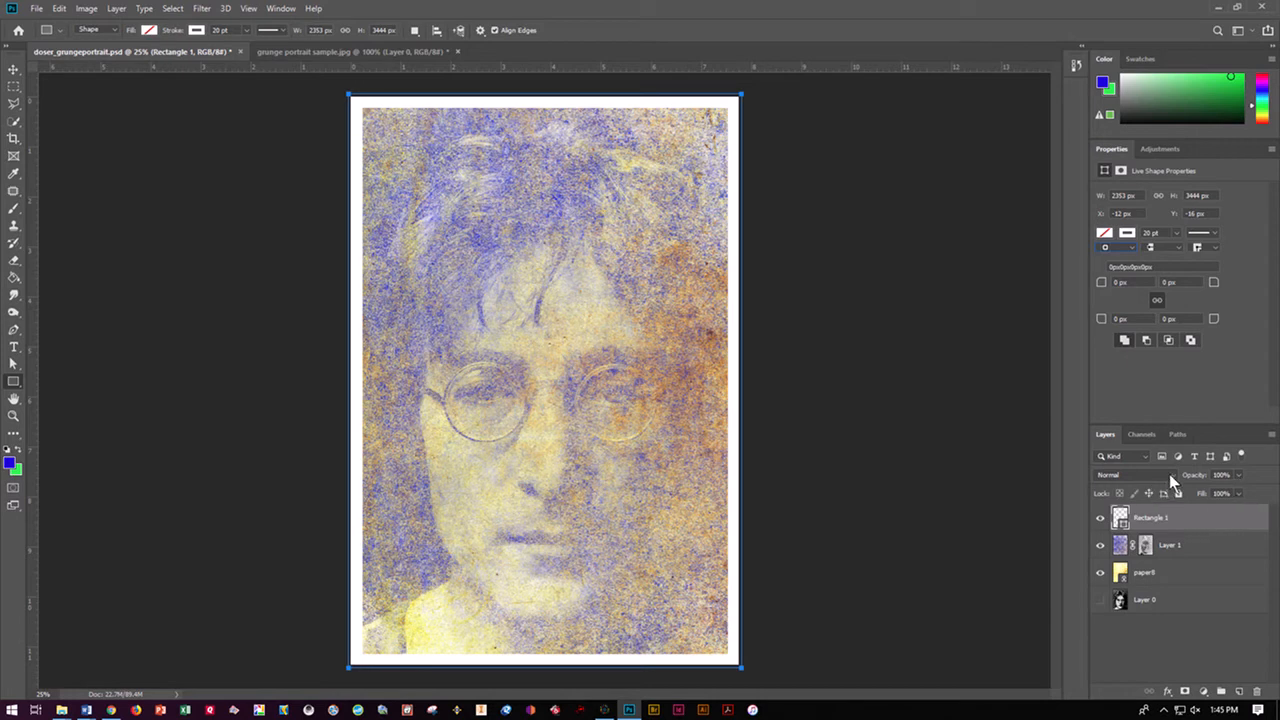
Blend the Rectangle 1 layer in Overlay mode at 78% opacity, and deselect it
left_click(1173, 475)
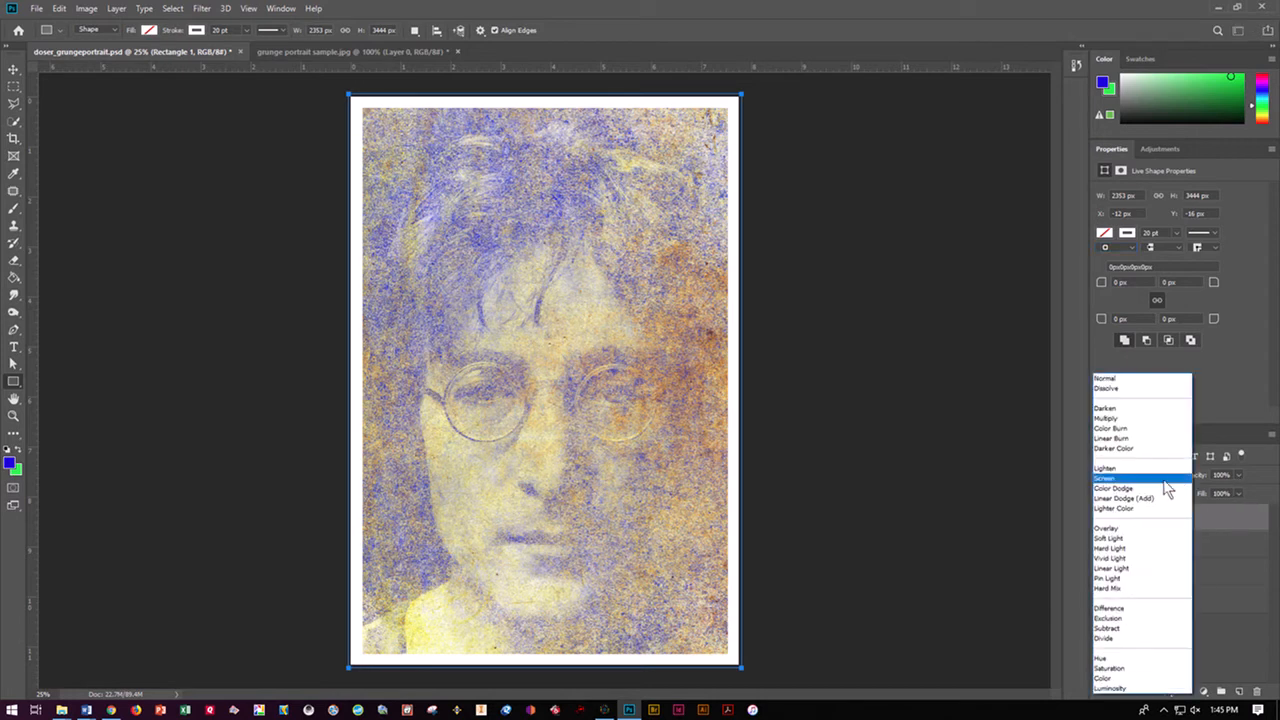
left_click(1137, 530)
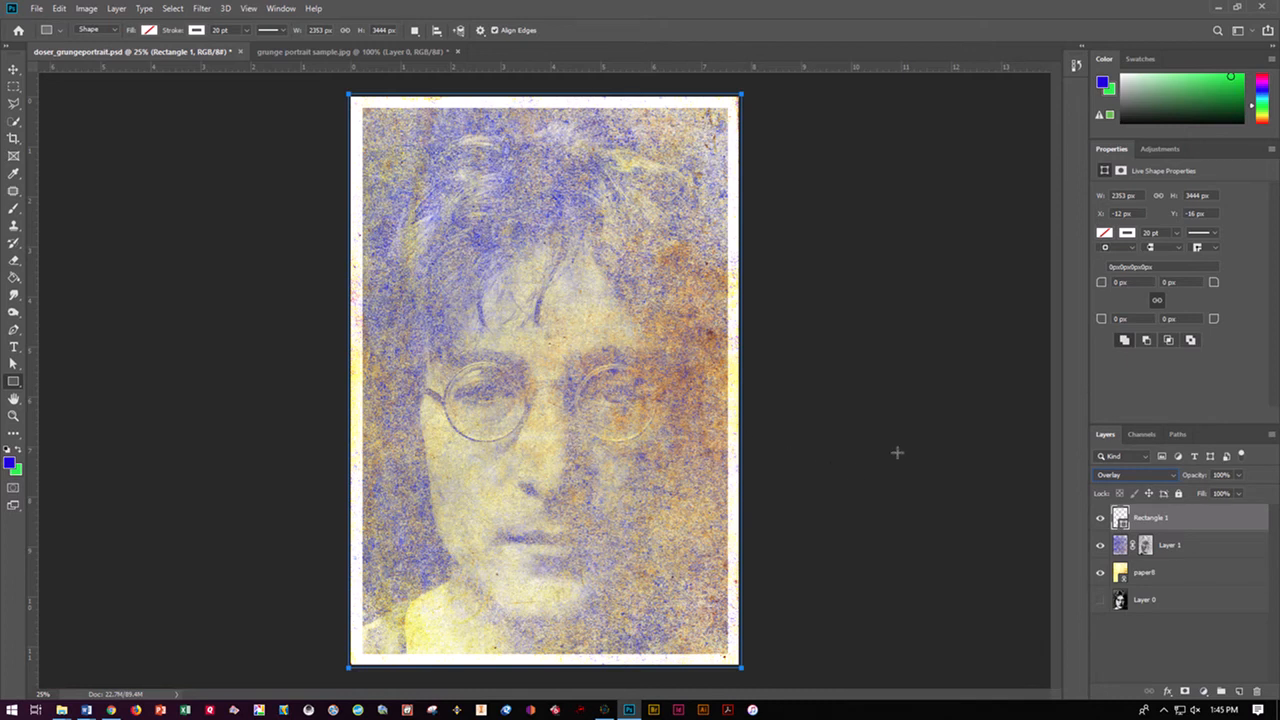
left_click_drag(1238, 478, 1228, 495)
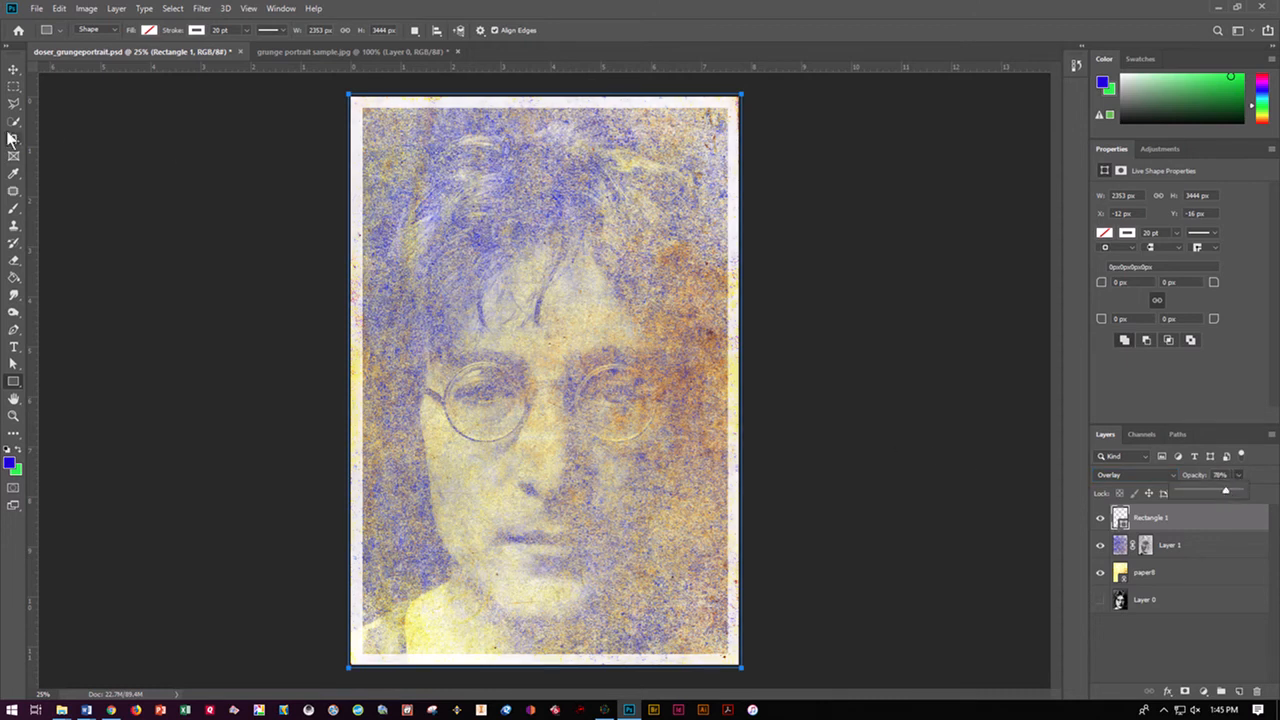
left_click(14, 69)
left_click(66, 232)
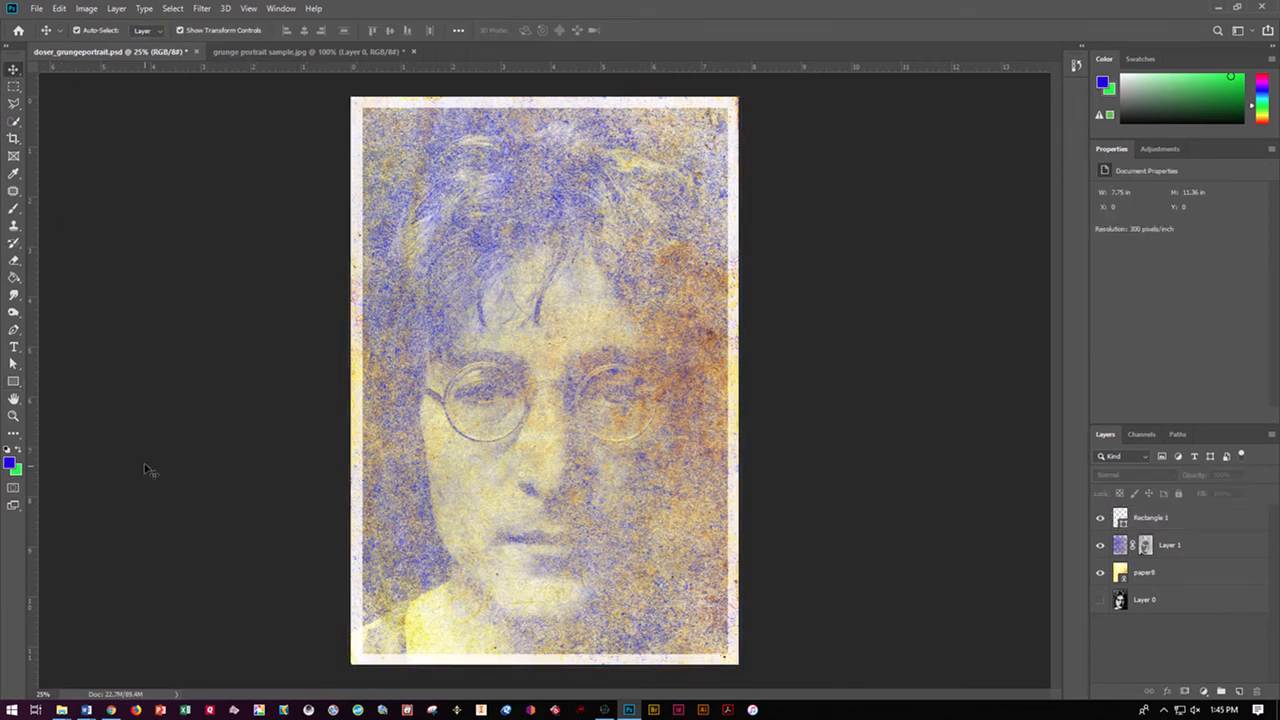